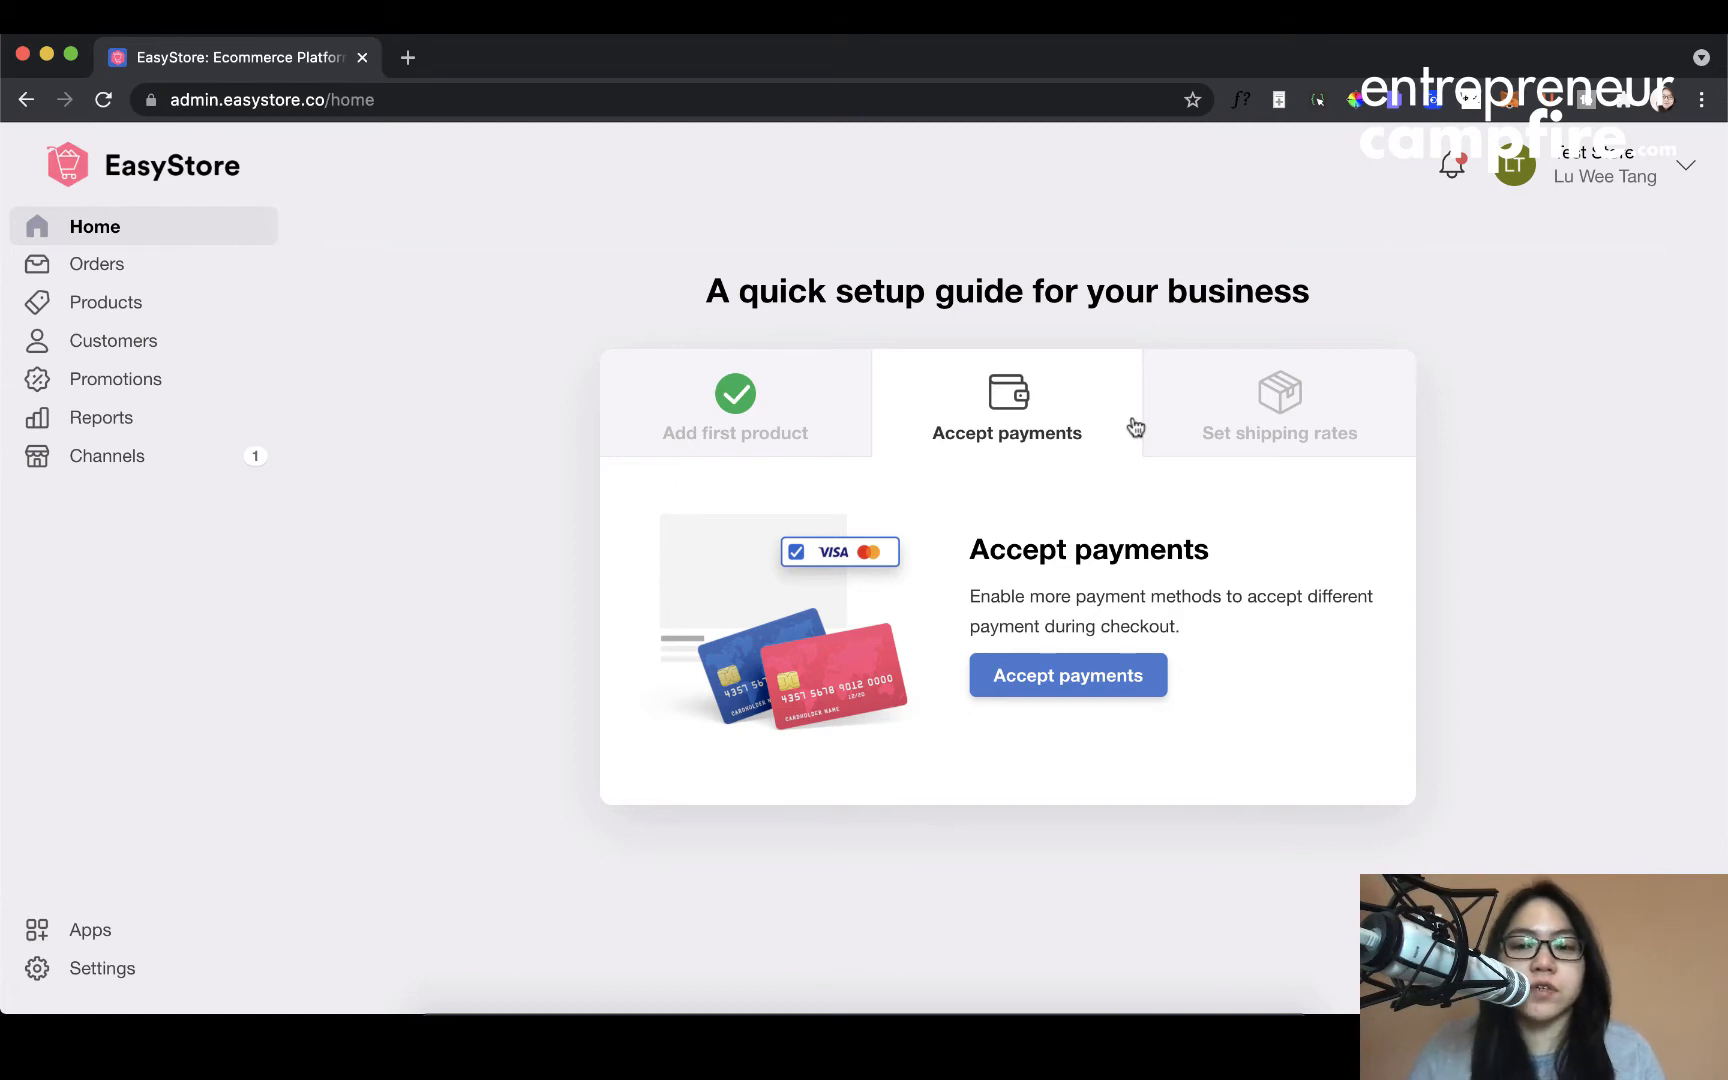
Look over the available sales channels and open the Online Store channel.
left_click(150, 476)
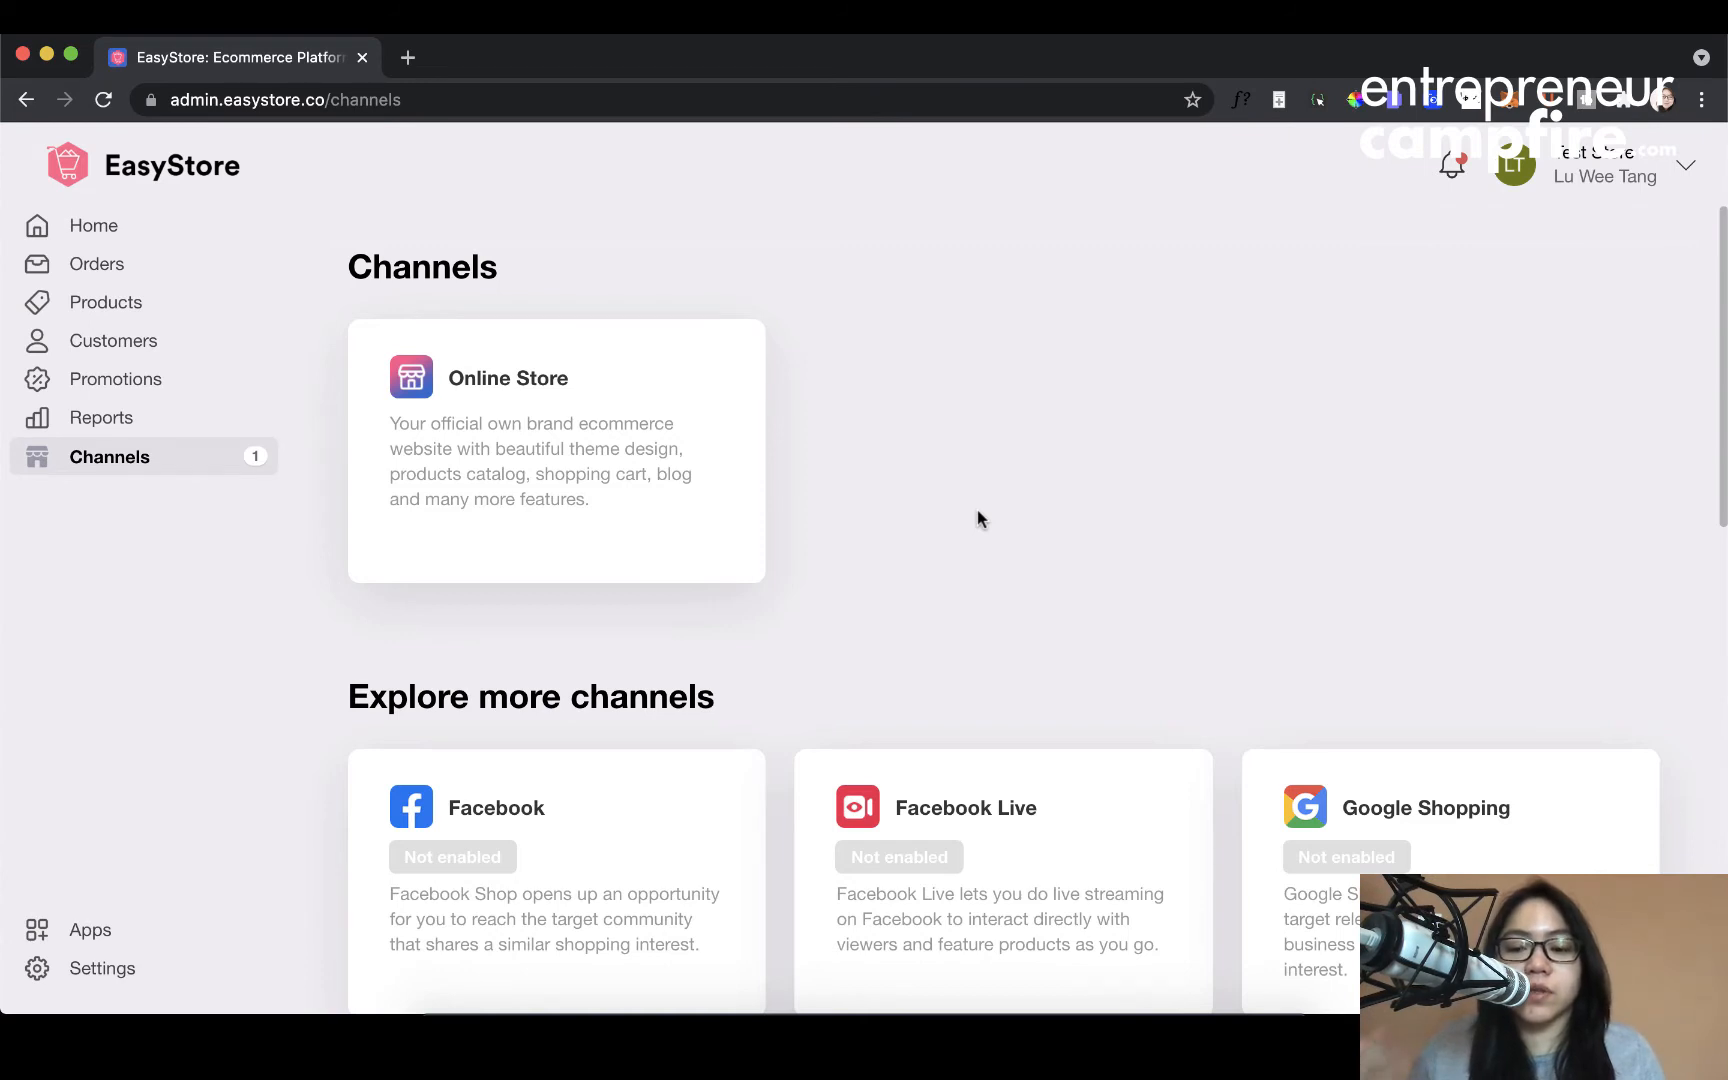
scroll(978, 517, "down", 2)
scroll(978, 517, "down", 6)
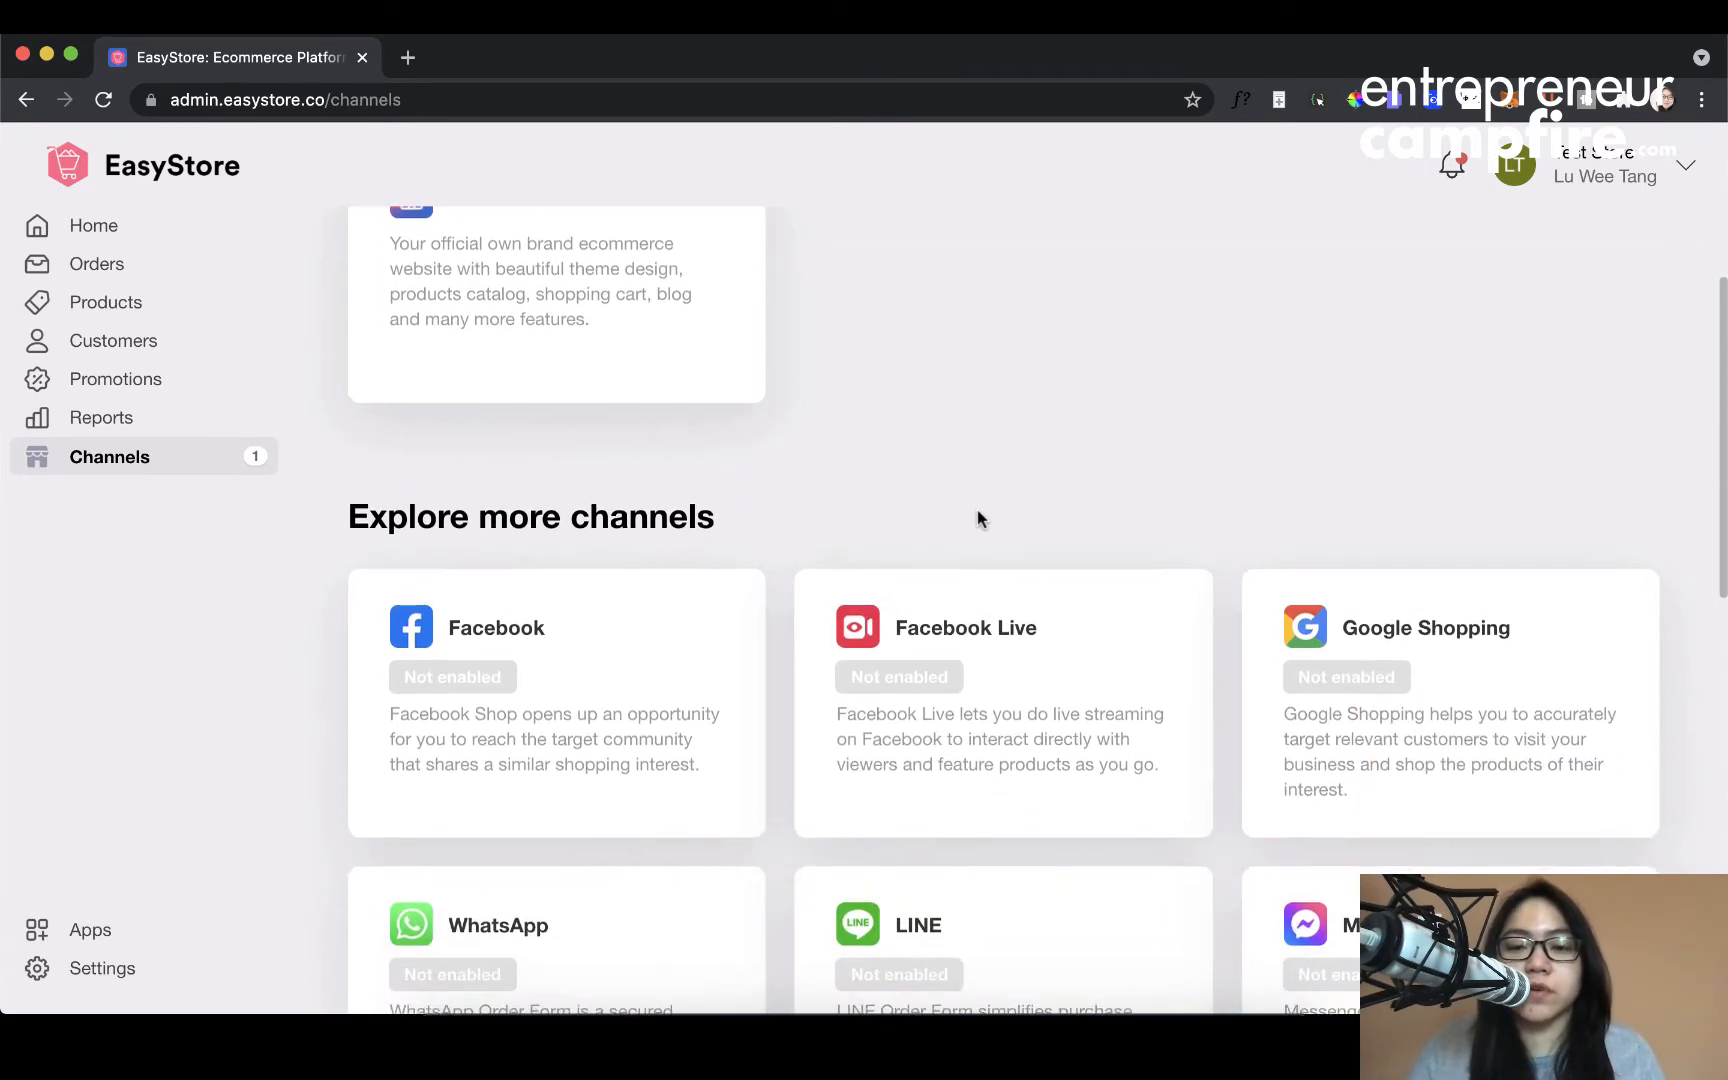
scroll(978, 517, "up", 8)
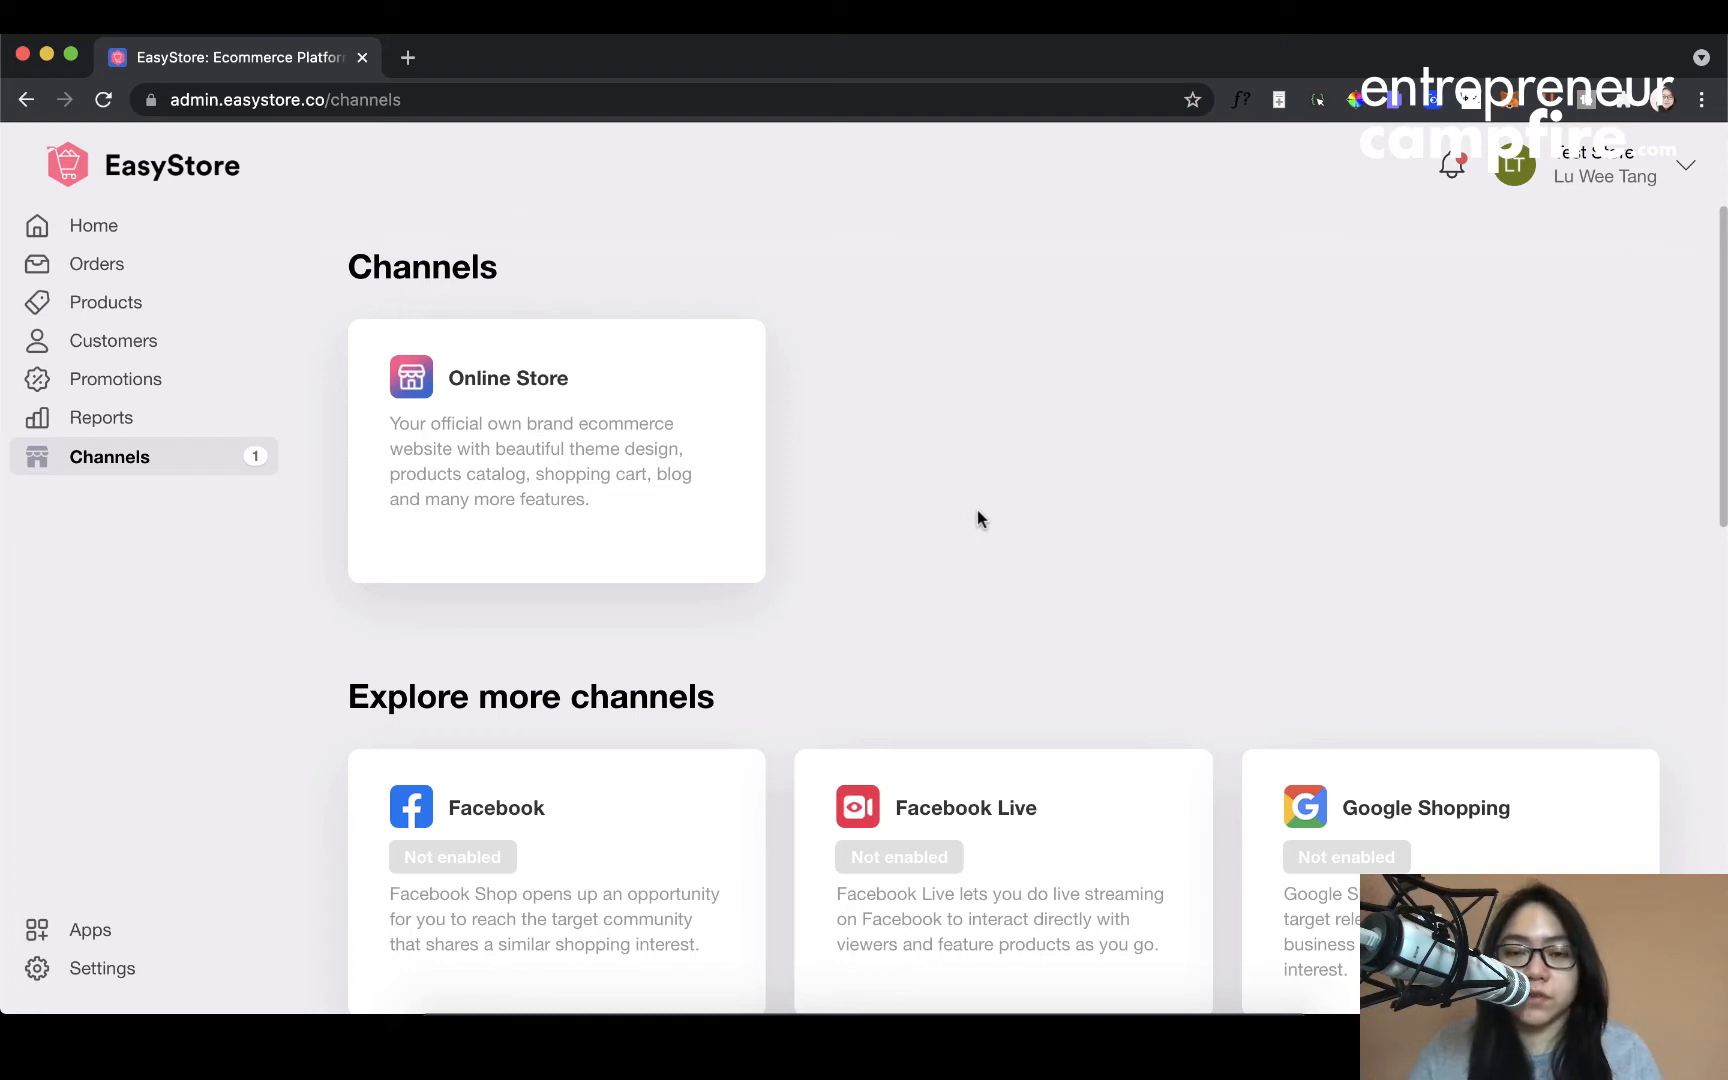
left_click(473, 351)
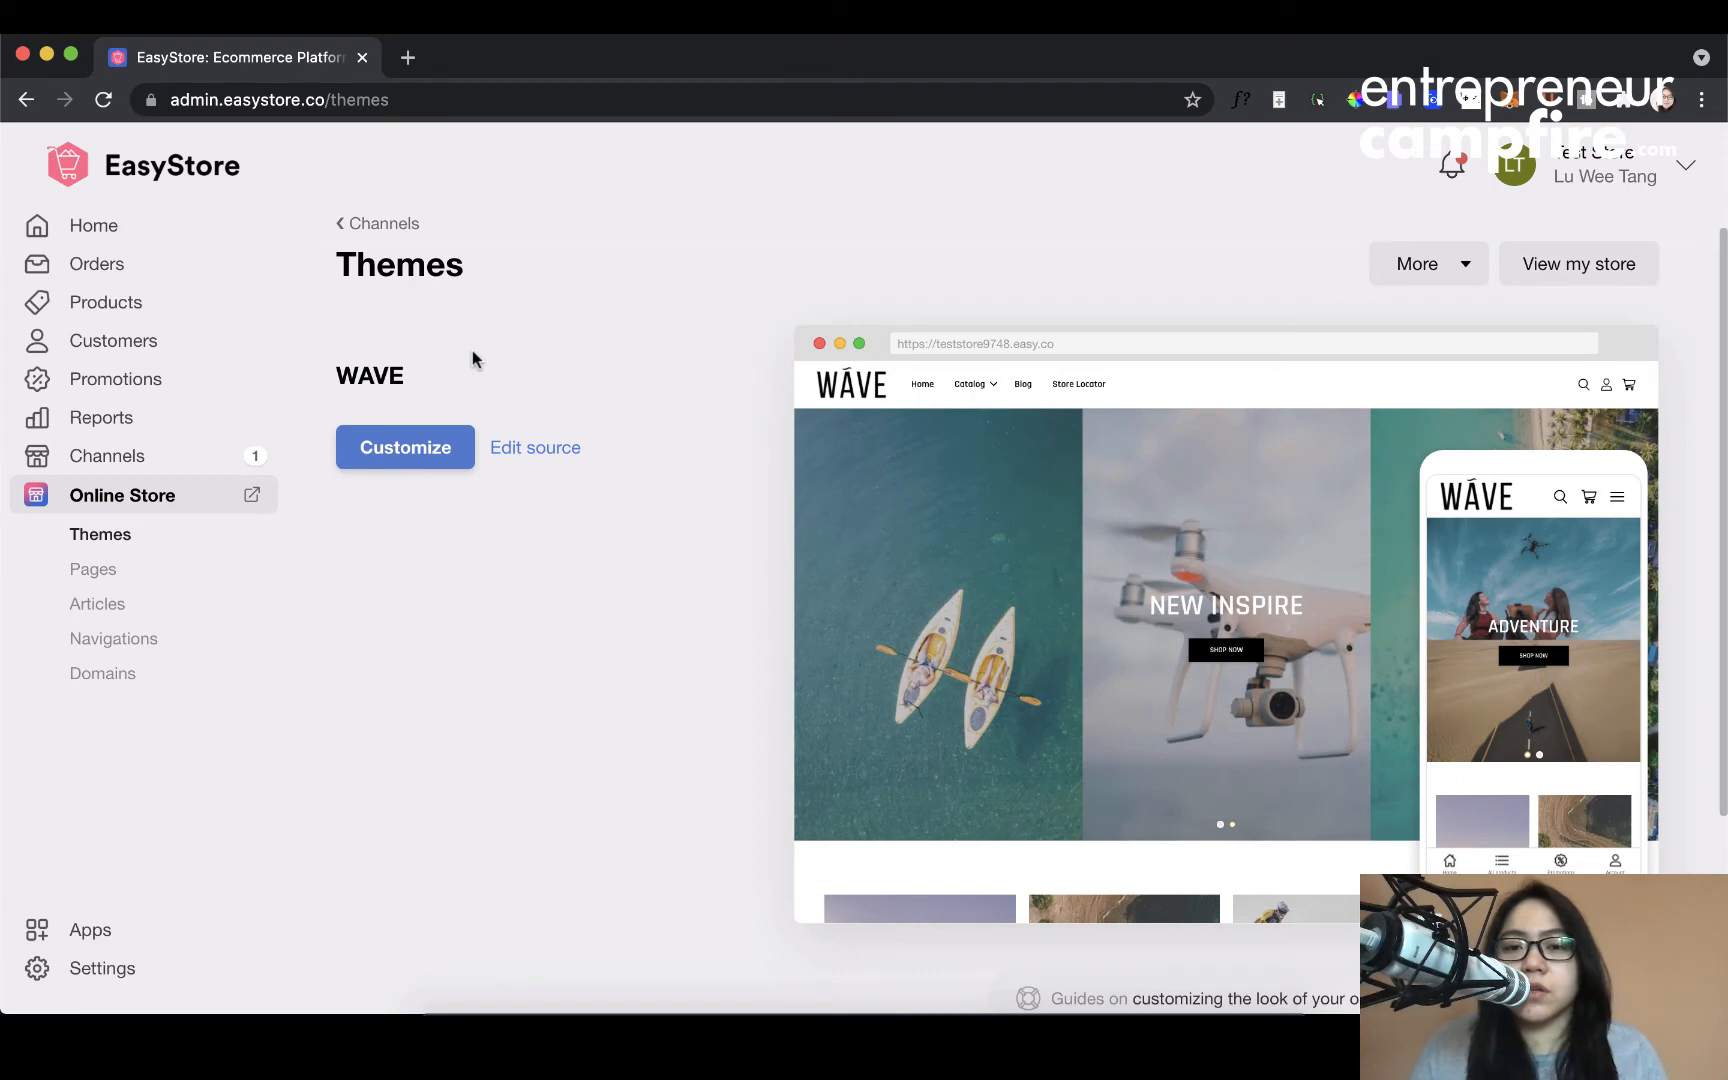
Open the theme store for the online store.
scroll(473, 350, "down", 3)
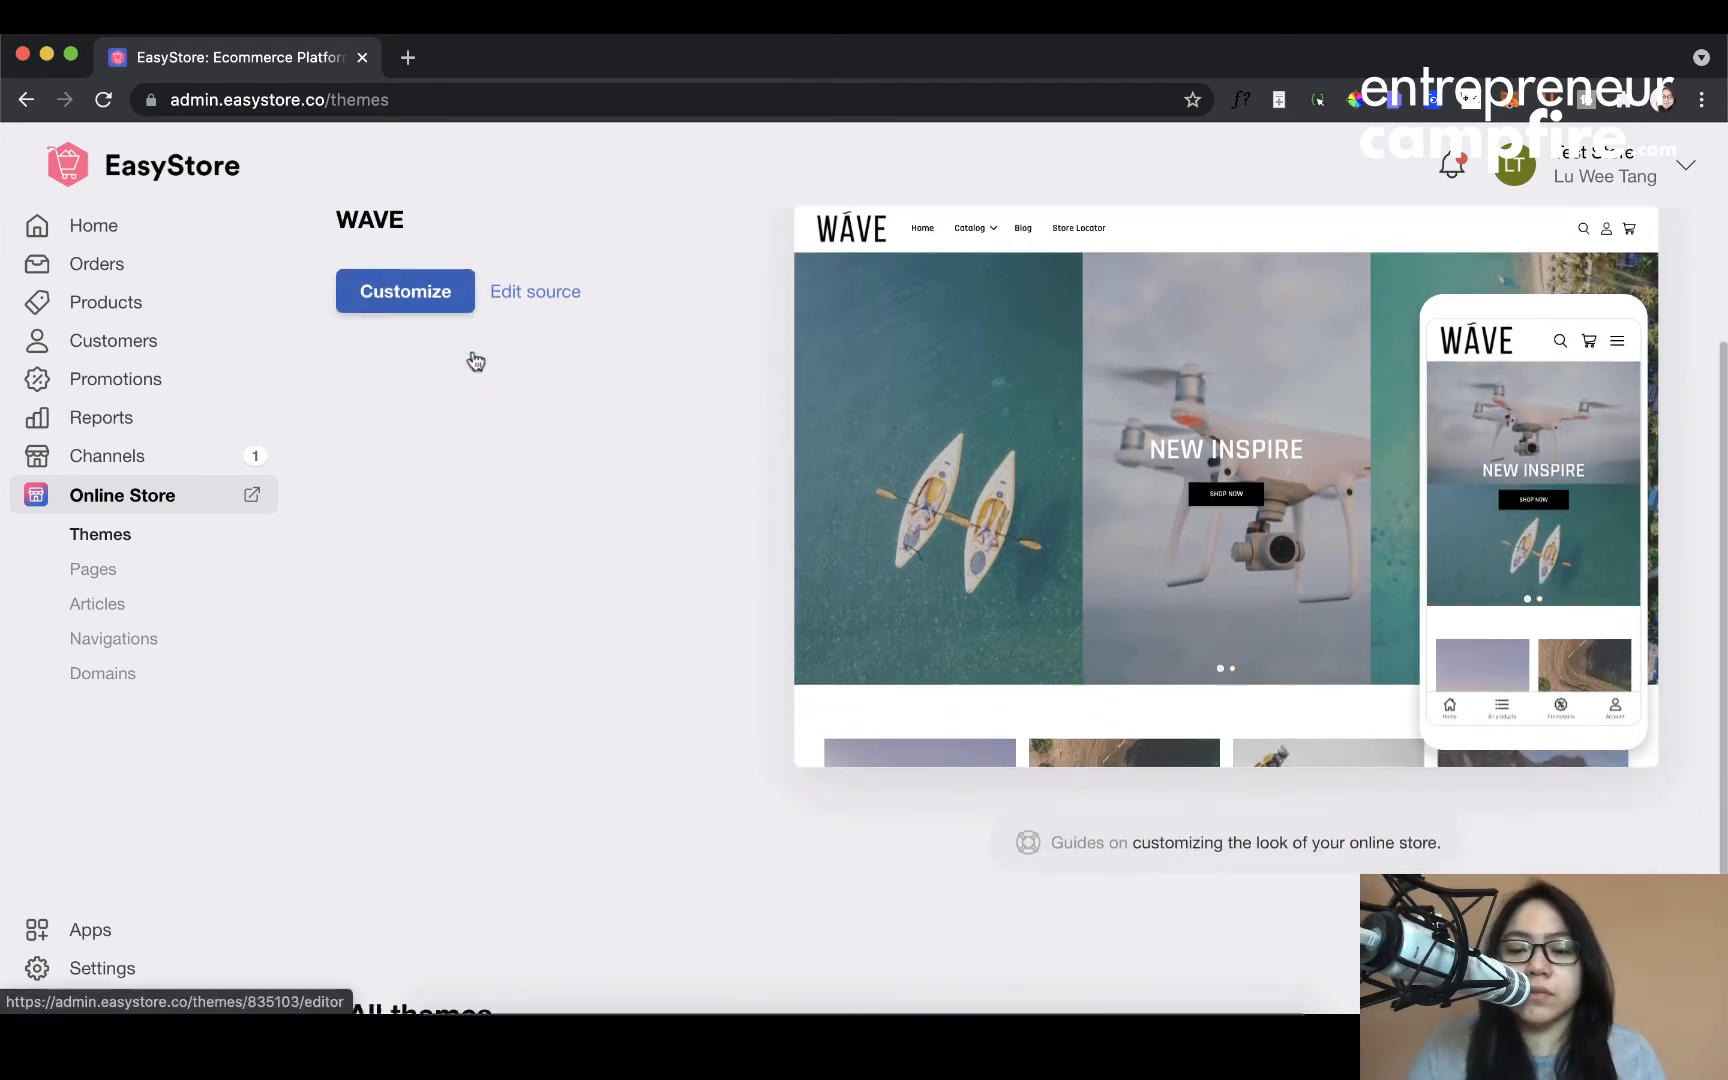
scroll(473, 358, "down", 2)
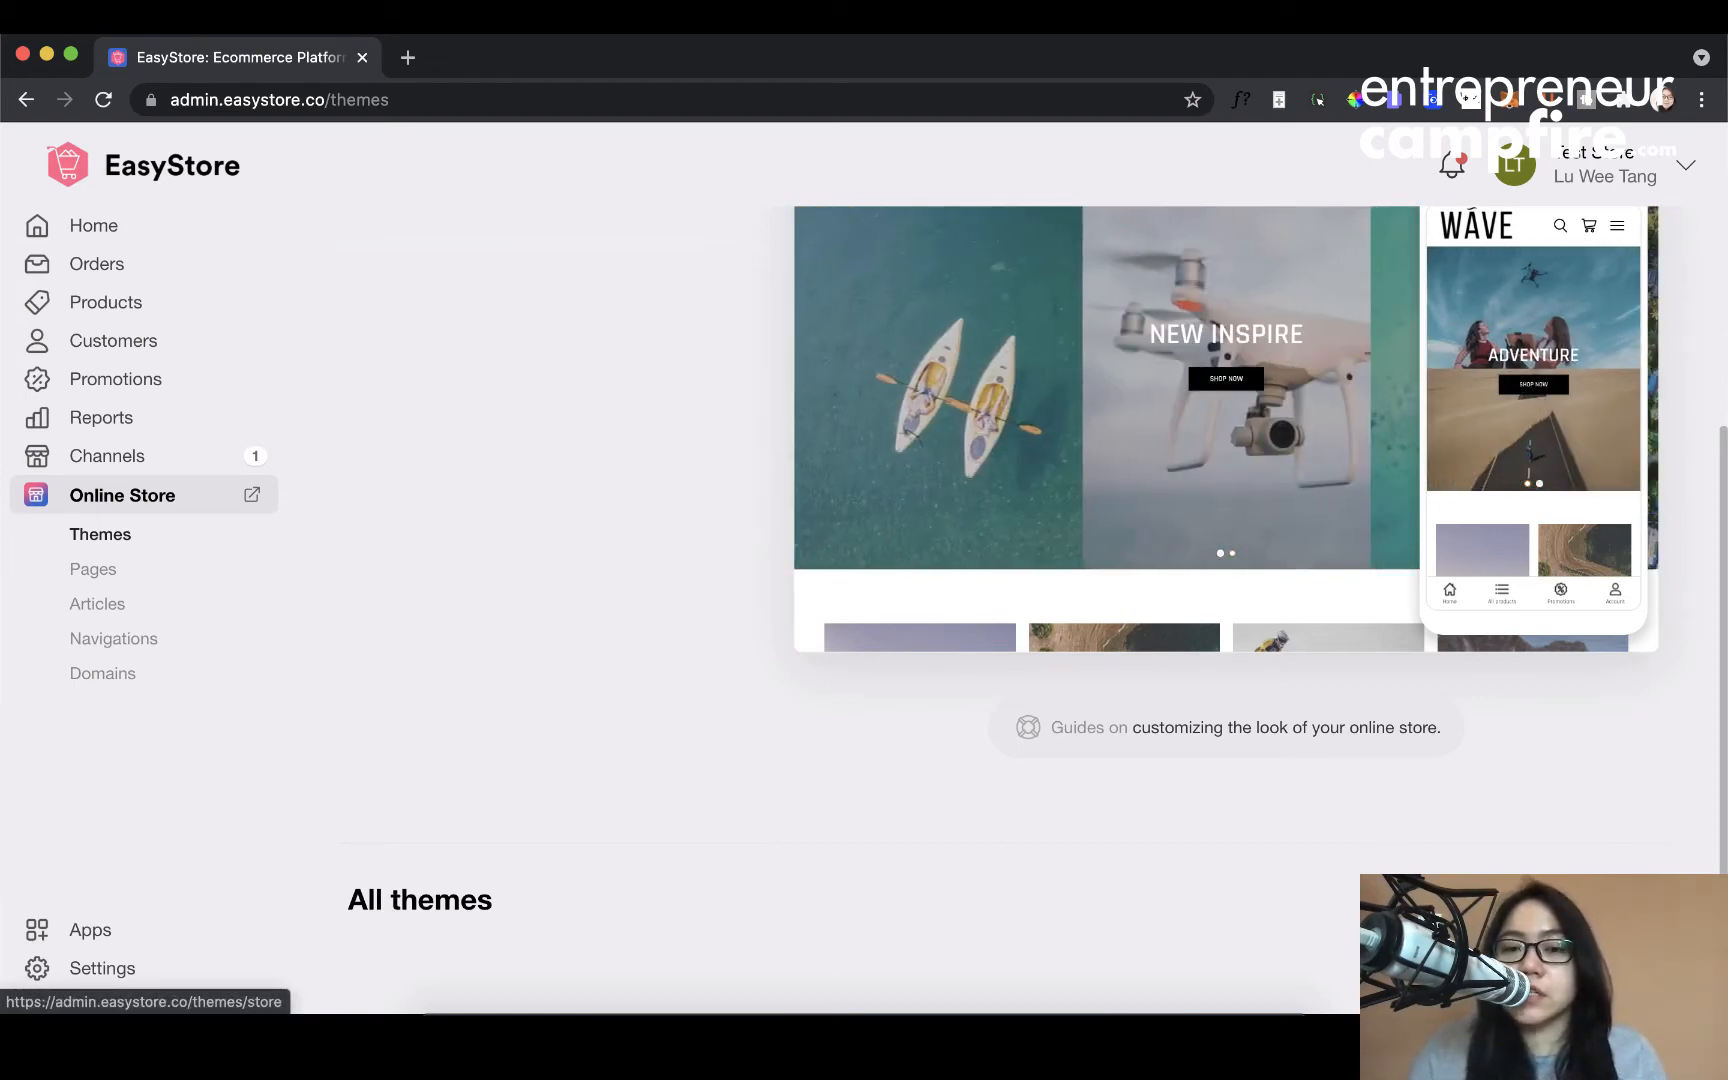
left_click(1582, 900)
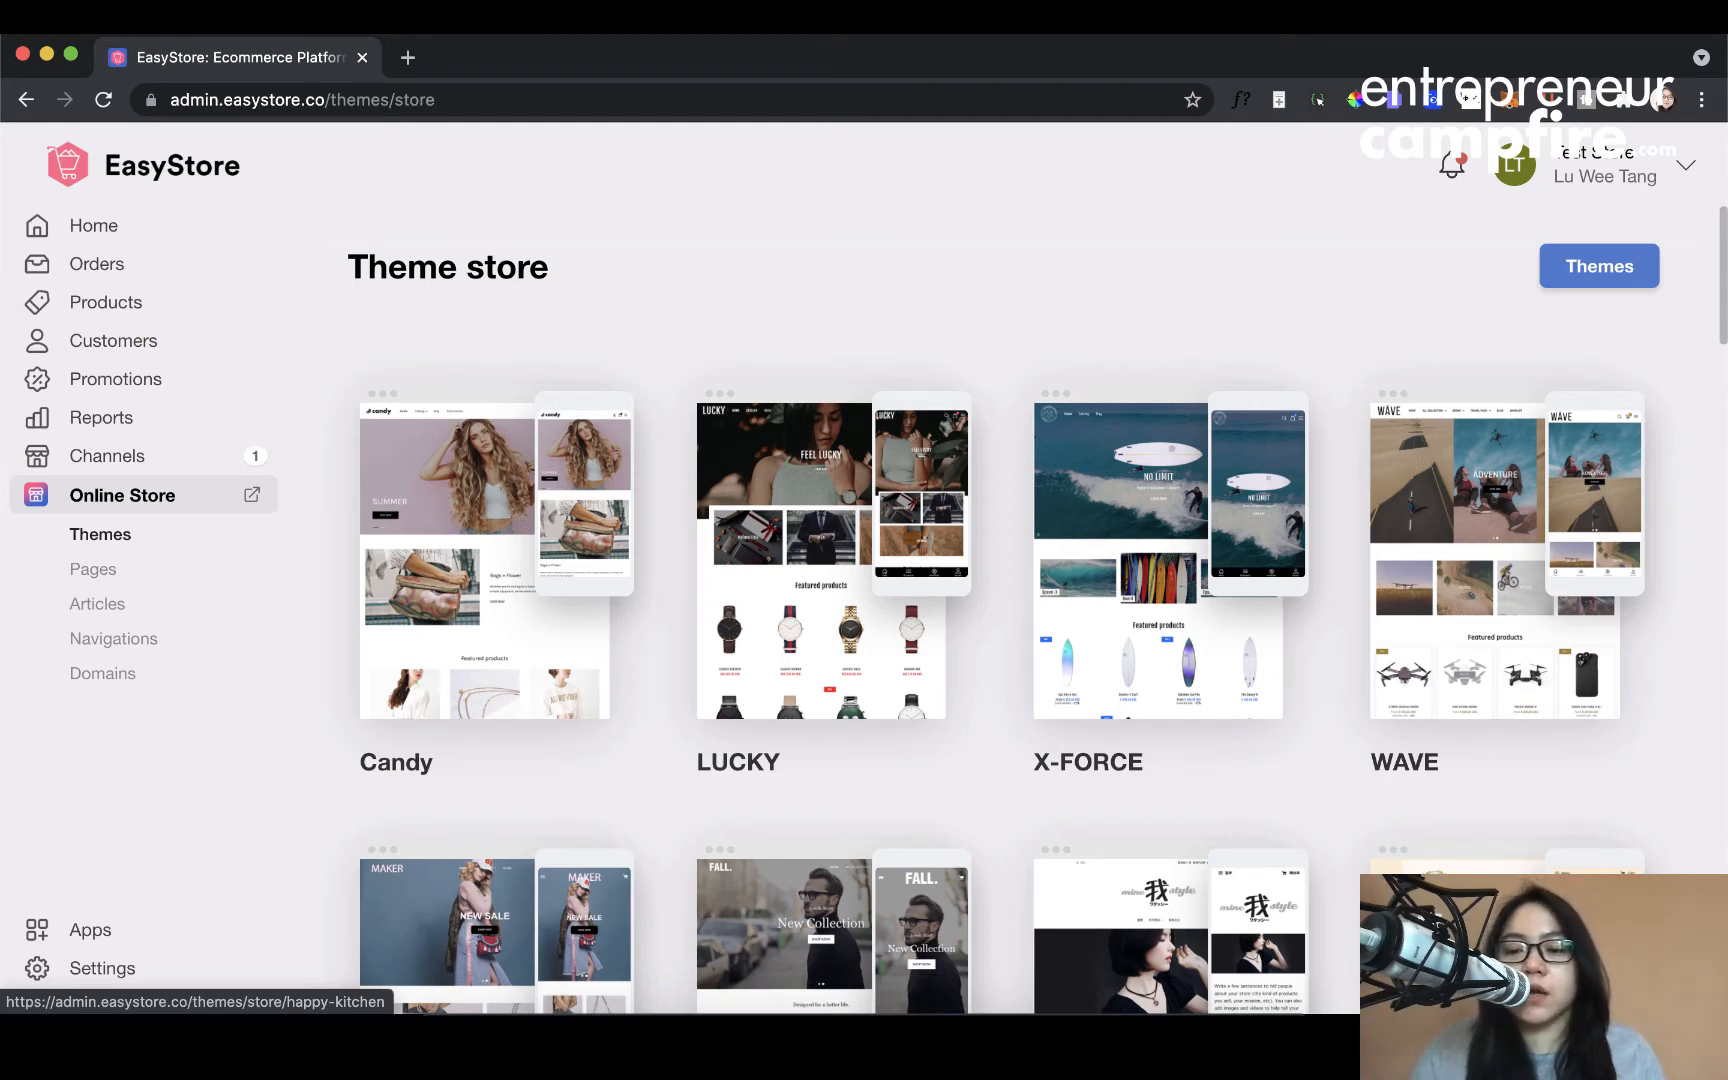
Browse the whole theme store catalogue to compare the available store designs.
scroll(1361, 842, "down", 2)
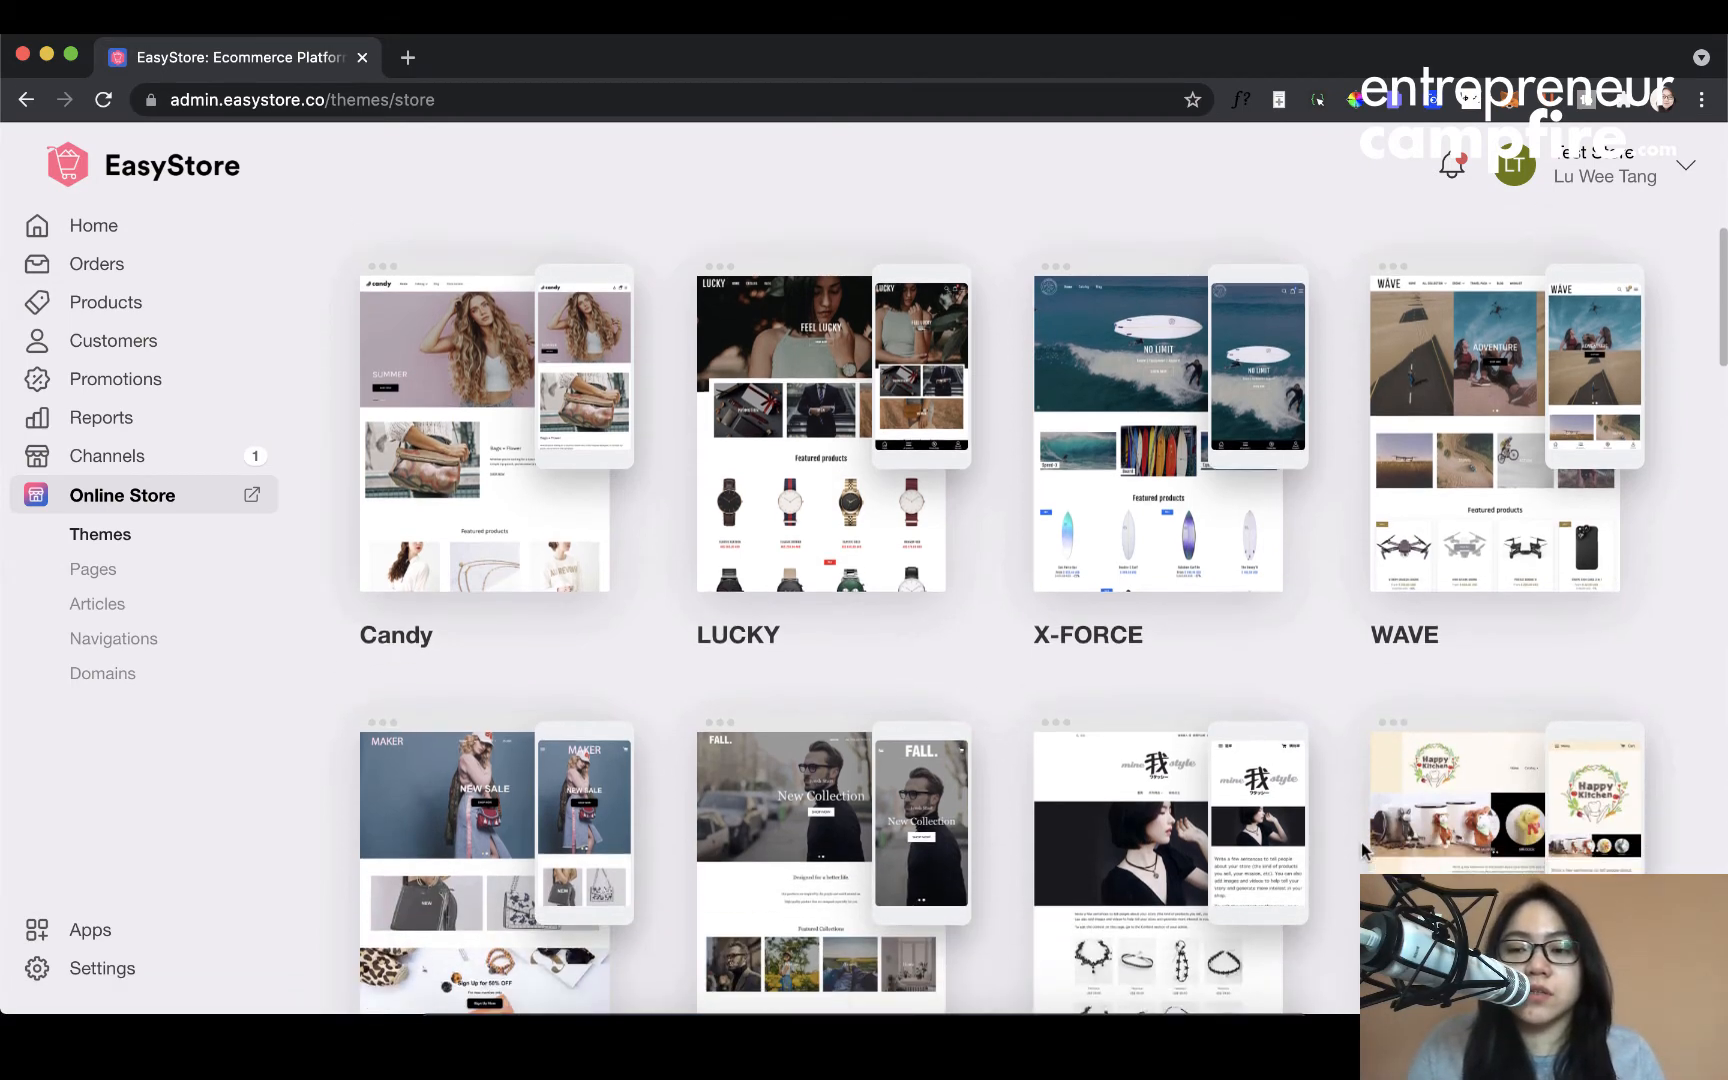
scroll(1361, 842, "down", 8)
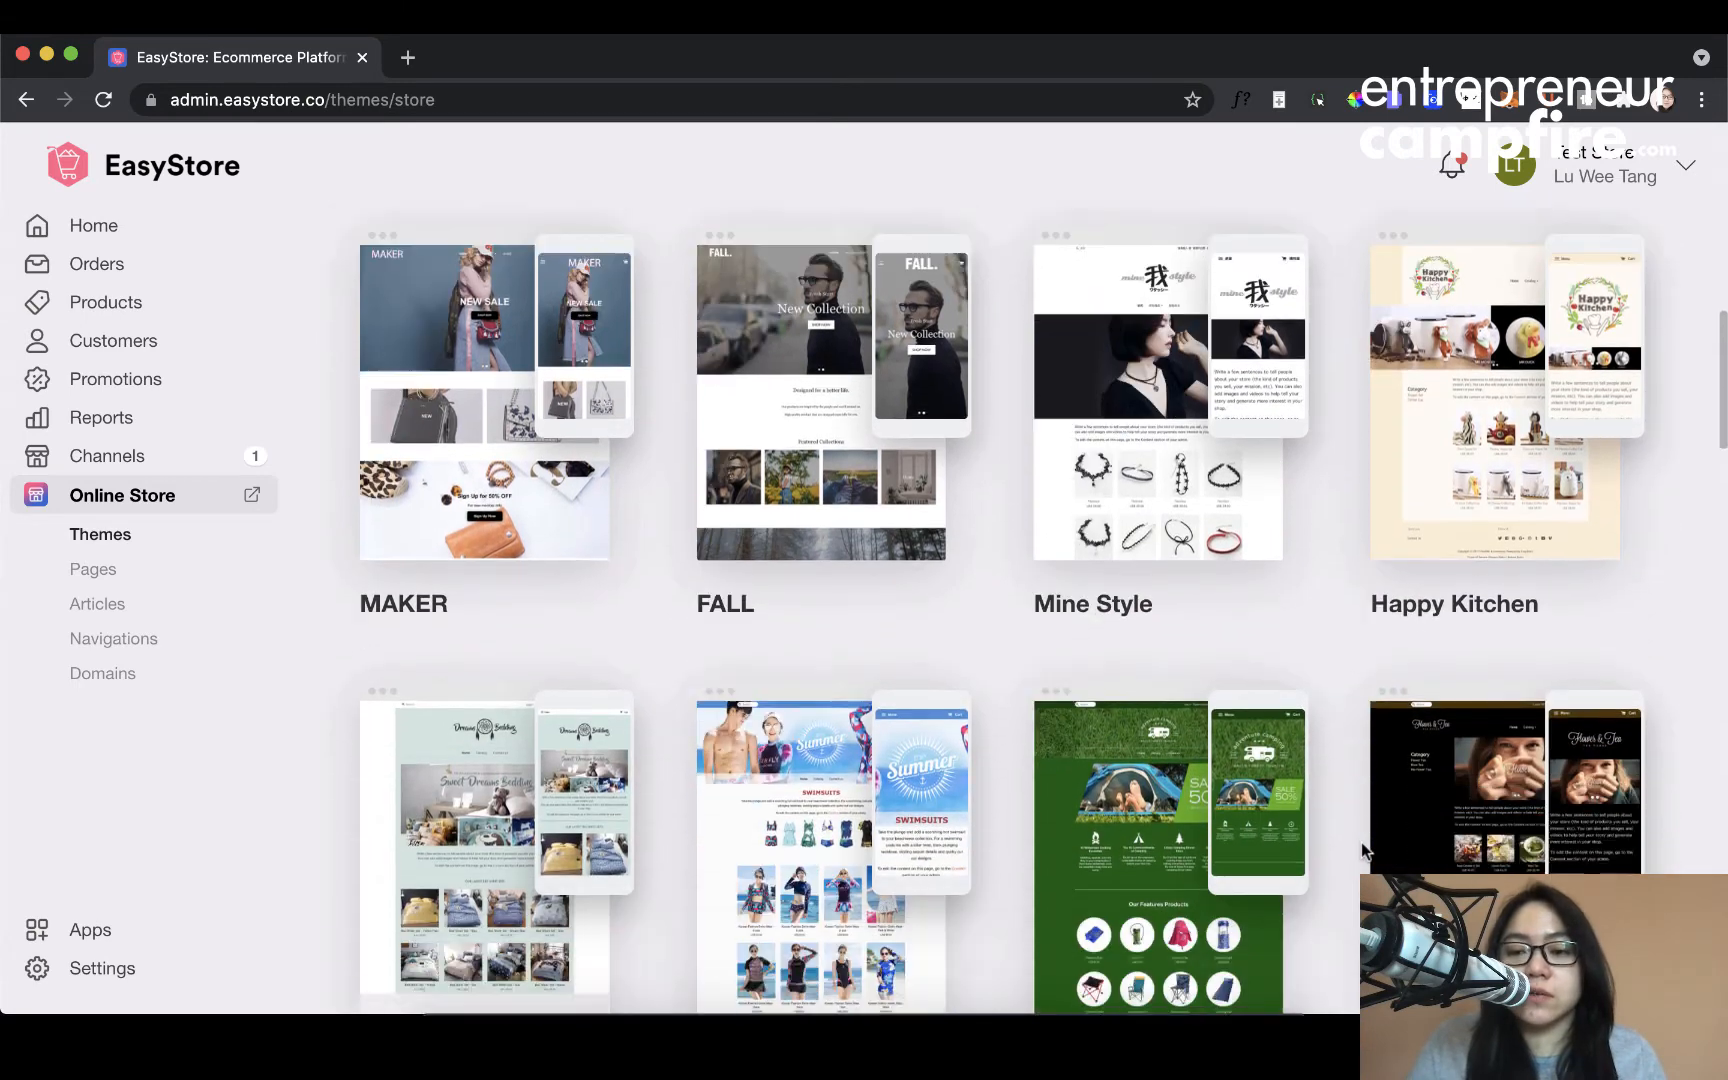
scroll(1361, 848, "down", 5)
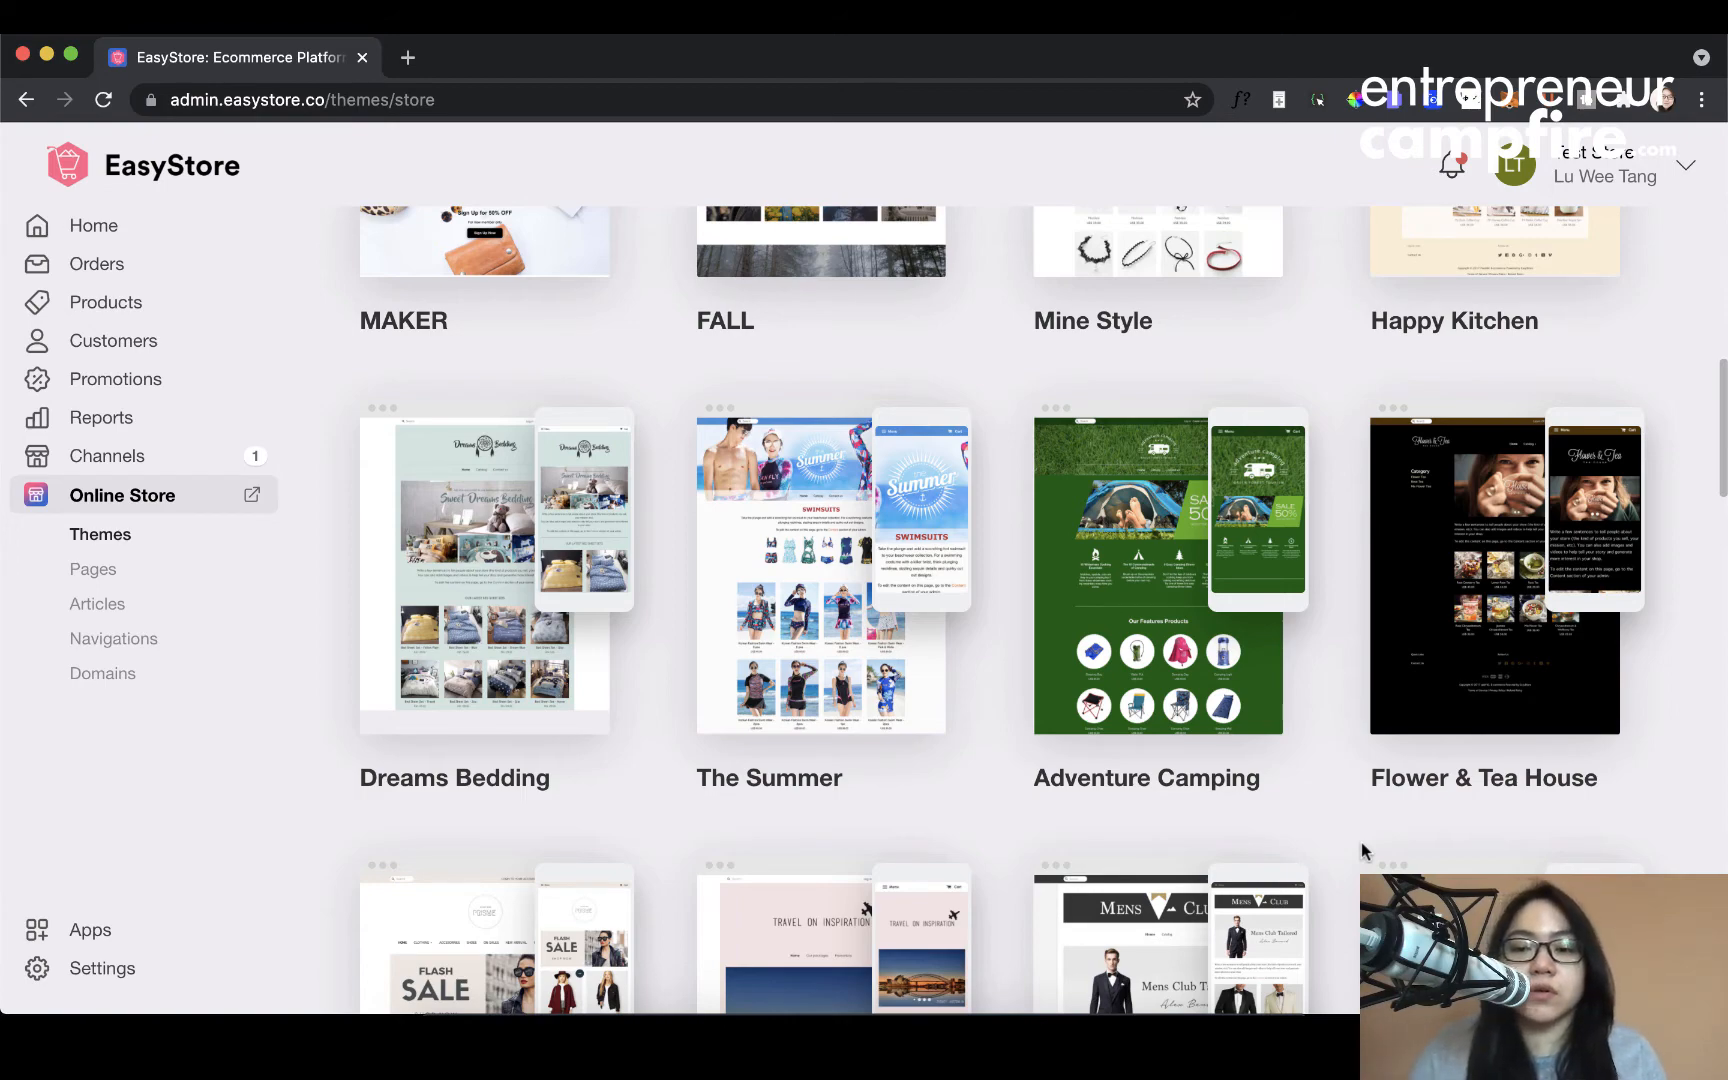
scroll(1361, 842, "down", 13)
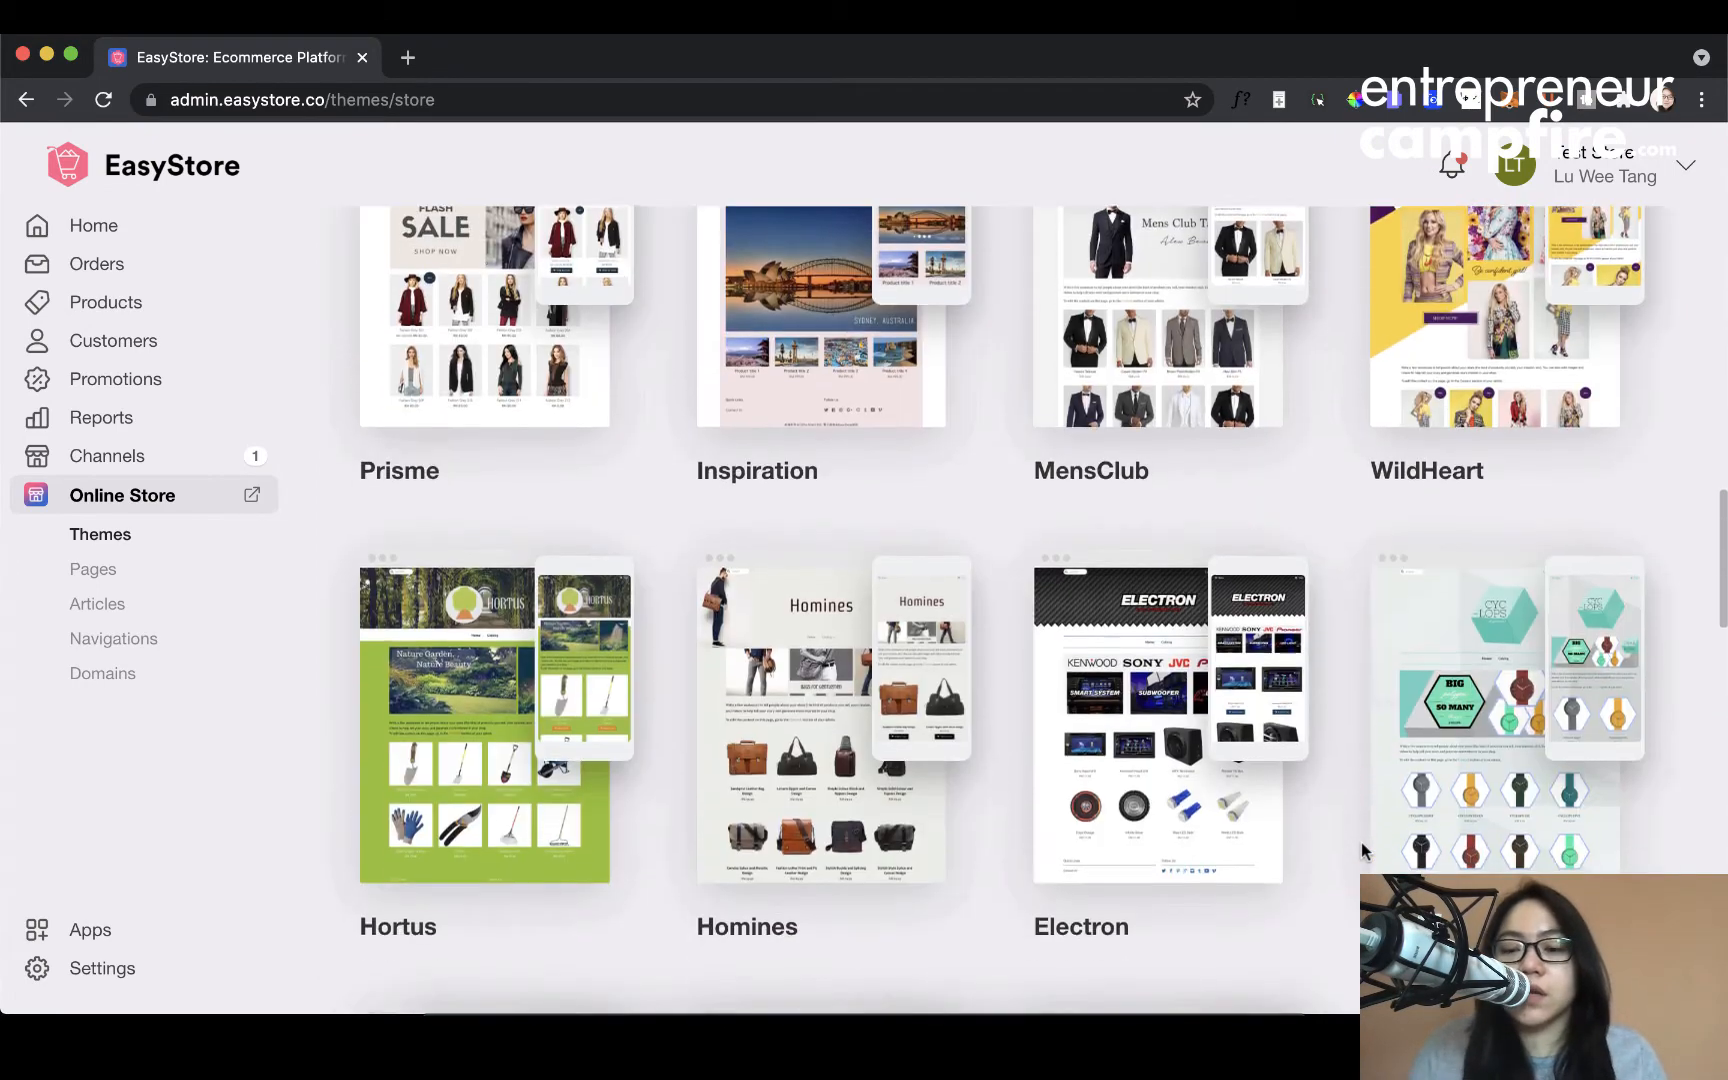
scroll(1361, 848, "down", 13)
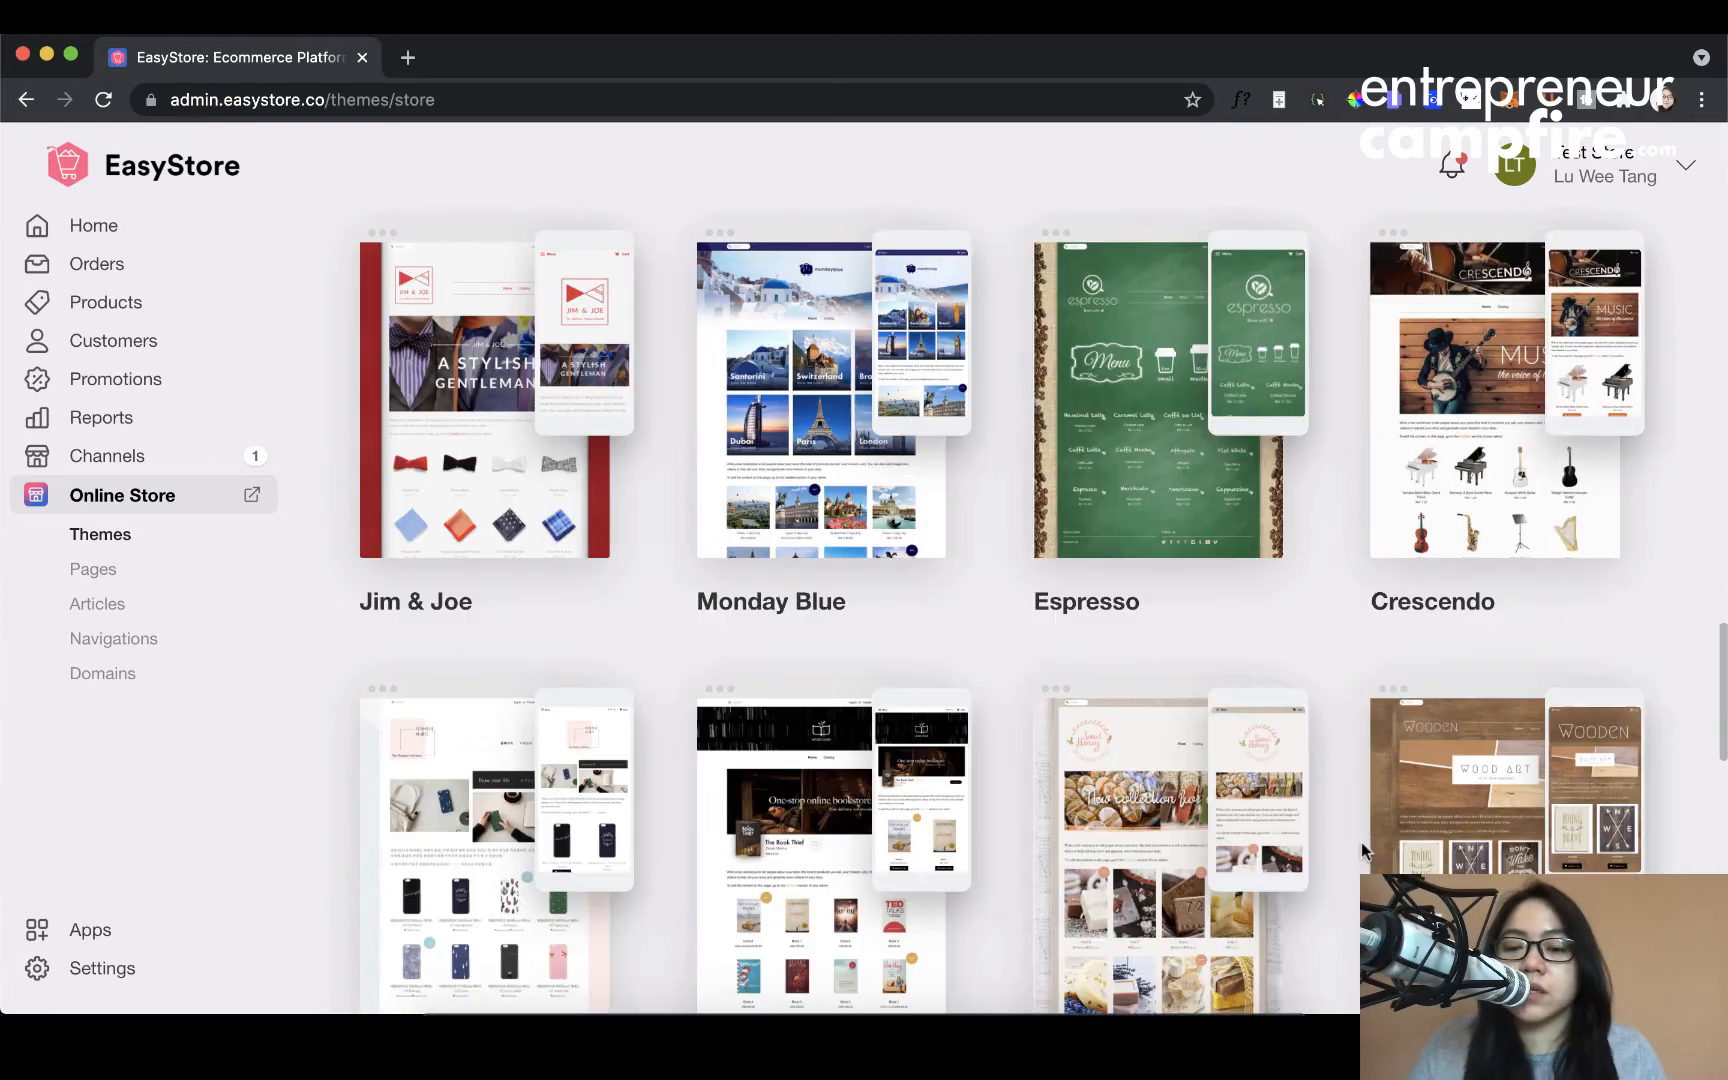
scroll(1362, 846, "down", 5)
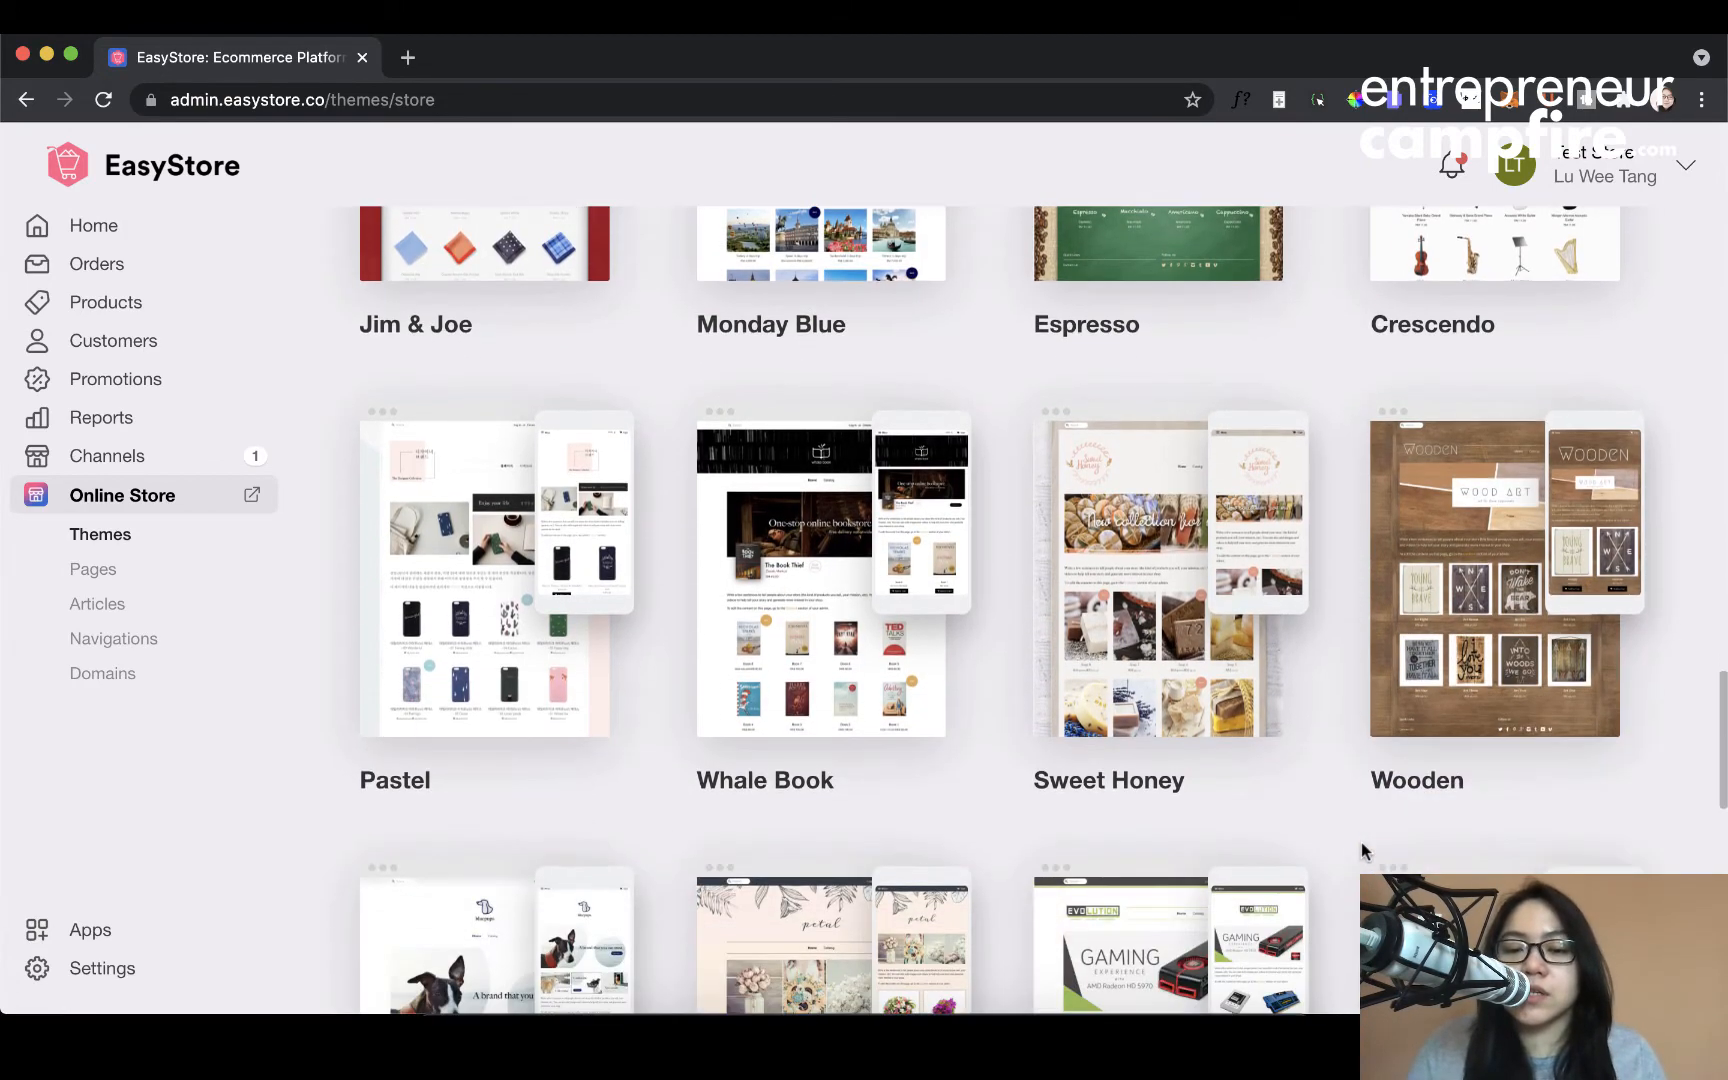
scroll(1362, 848, "down", 8)
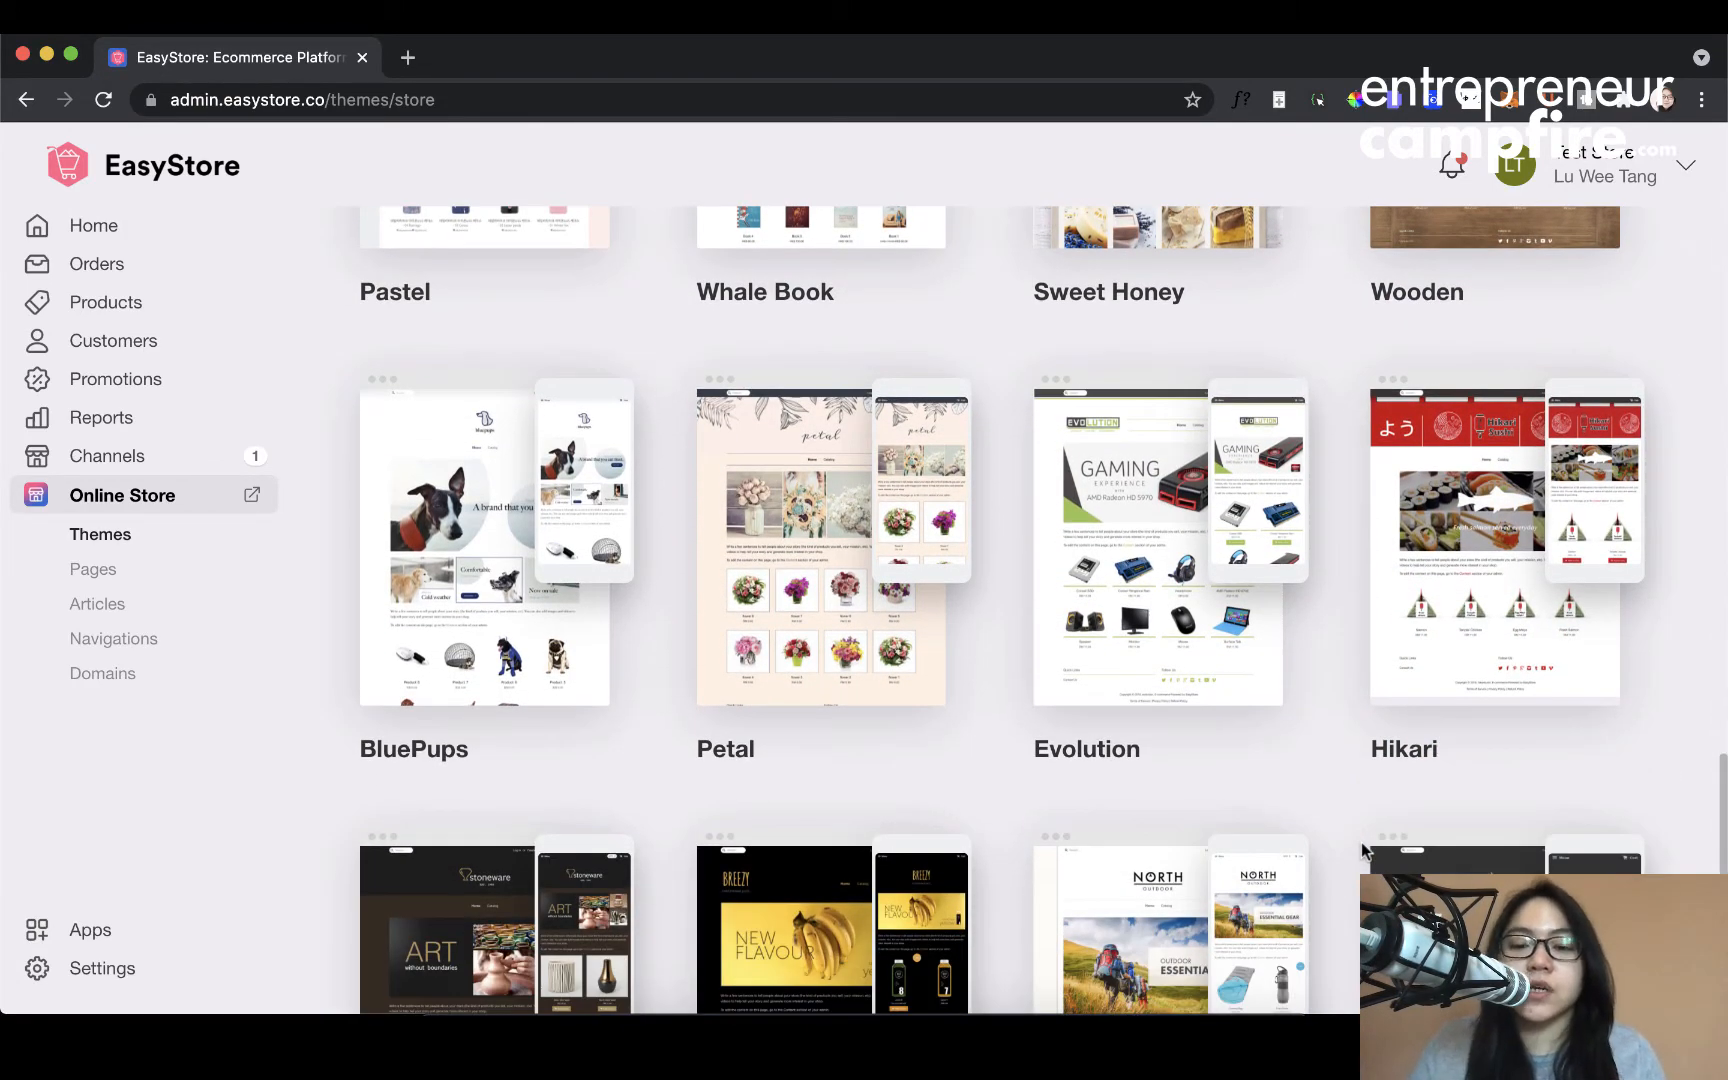
scroll(1362, 850, "down", 12)
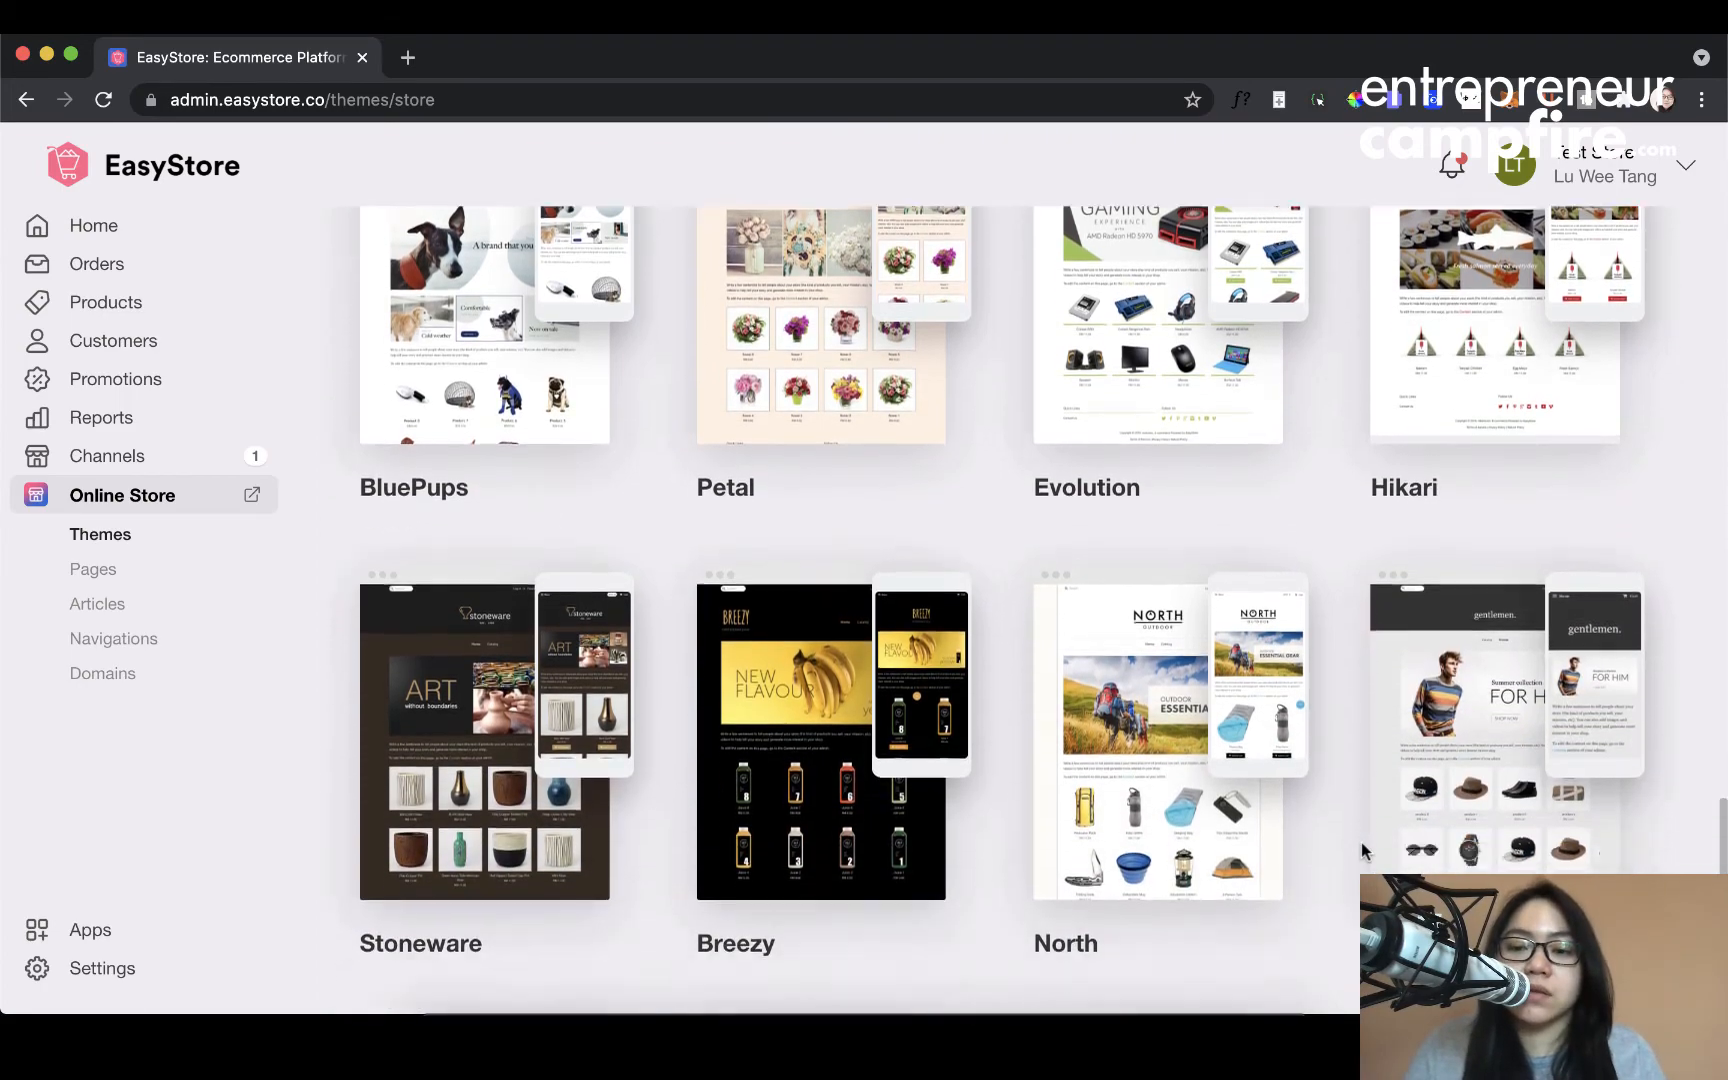
scroll(1361, 842, "up", 20)
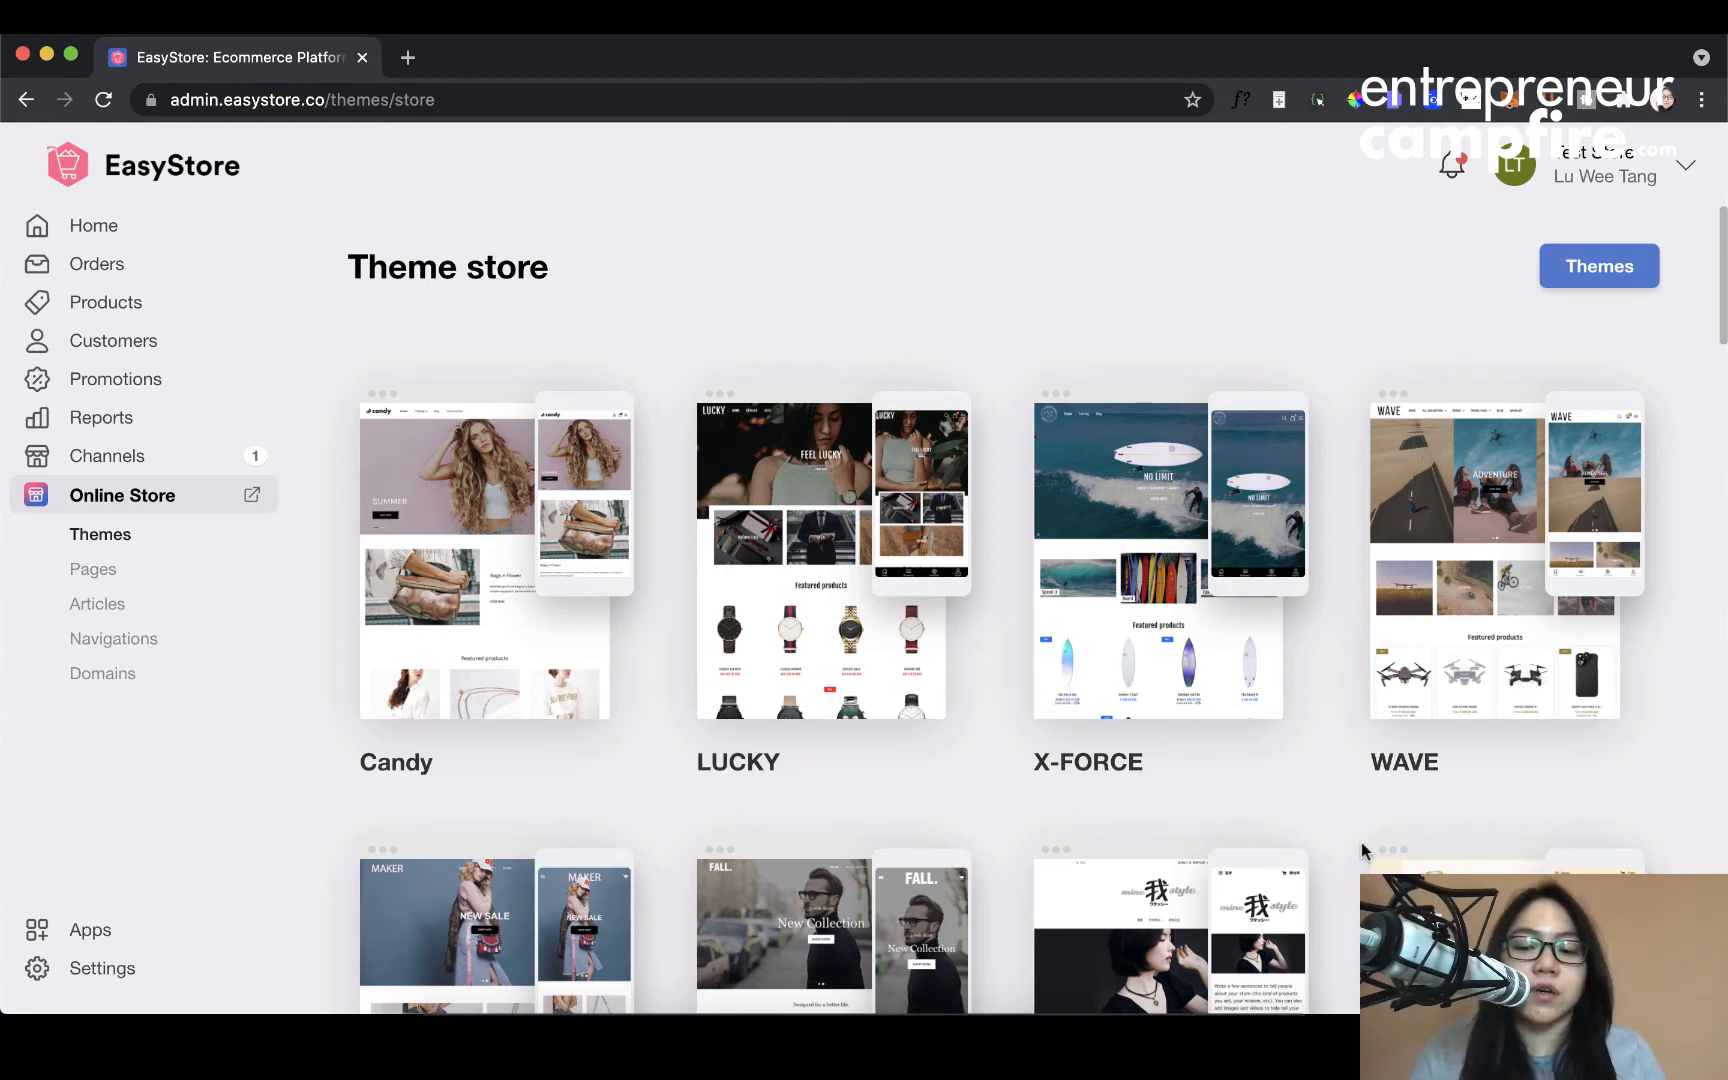
Open the Candy theme's details and examine the home page of its live demo.
left_click(588, 653)
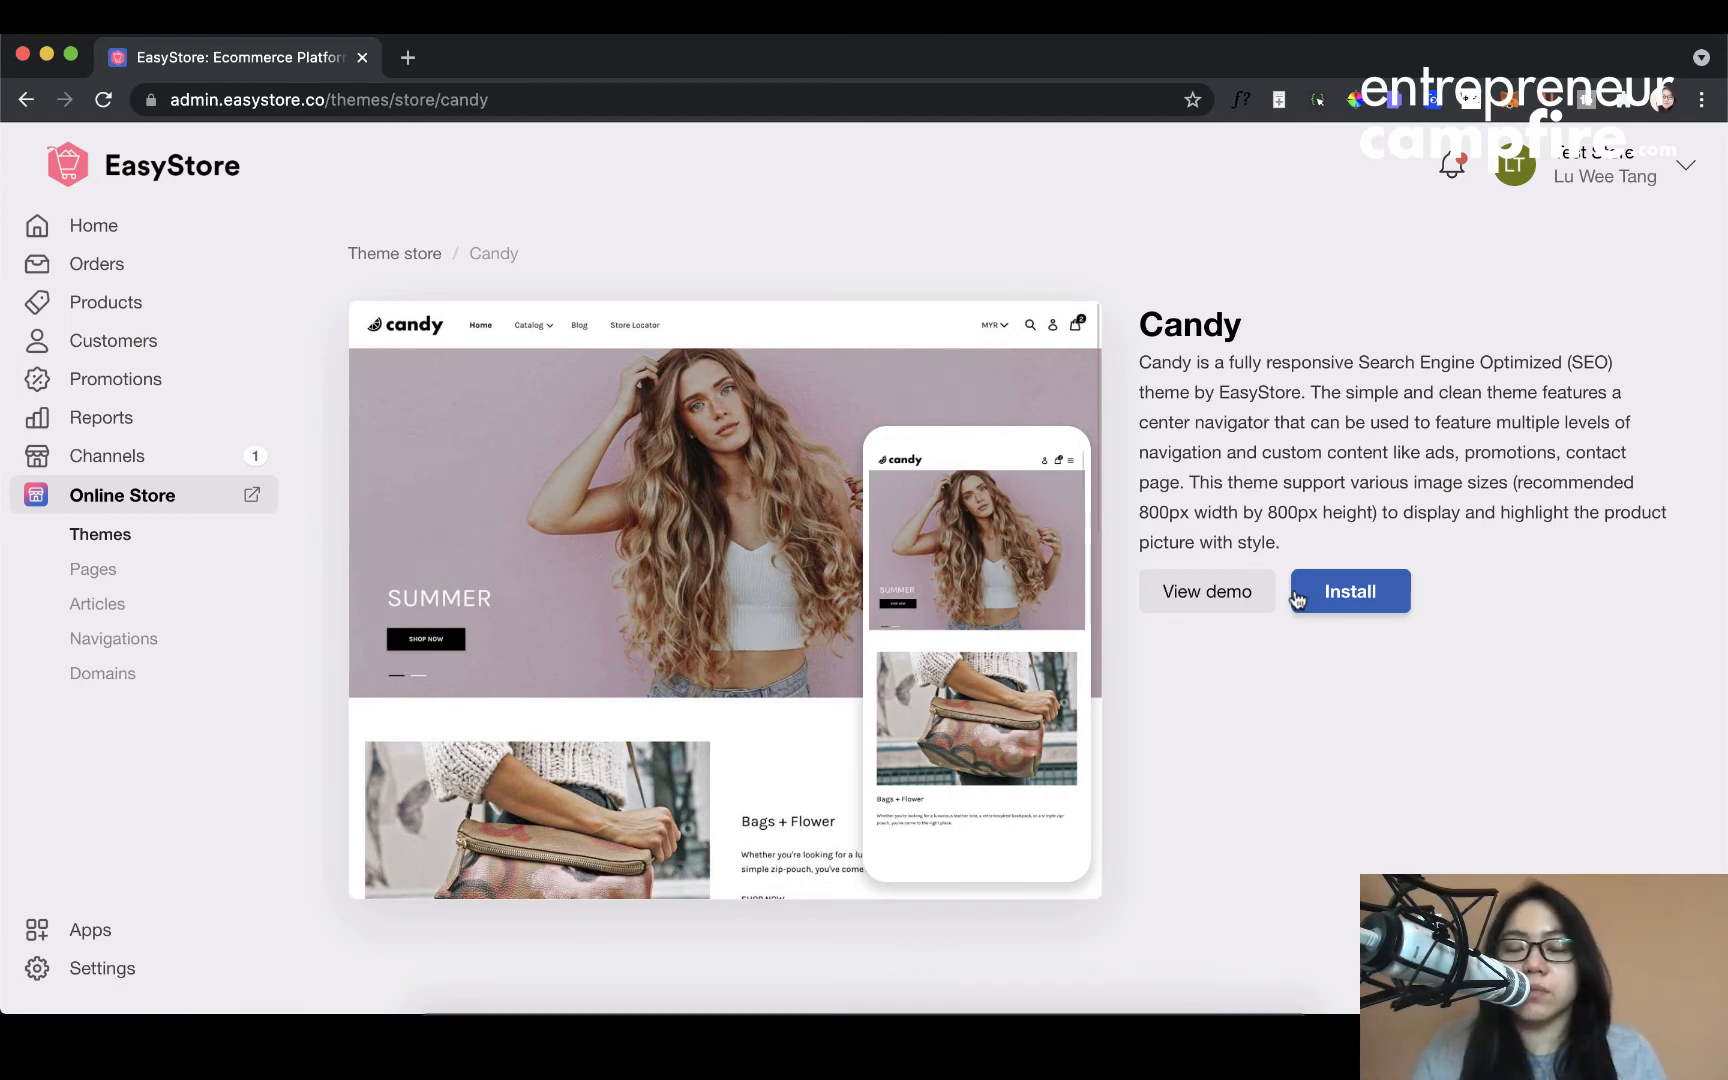
left_click(1182, 603)
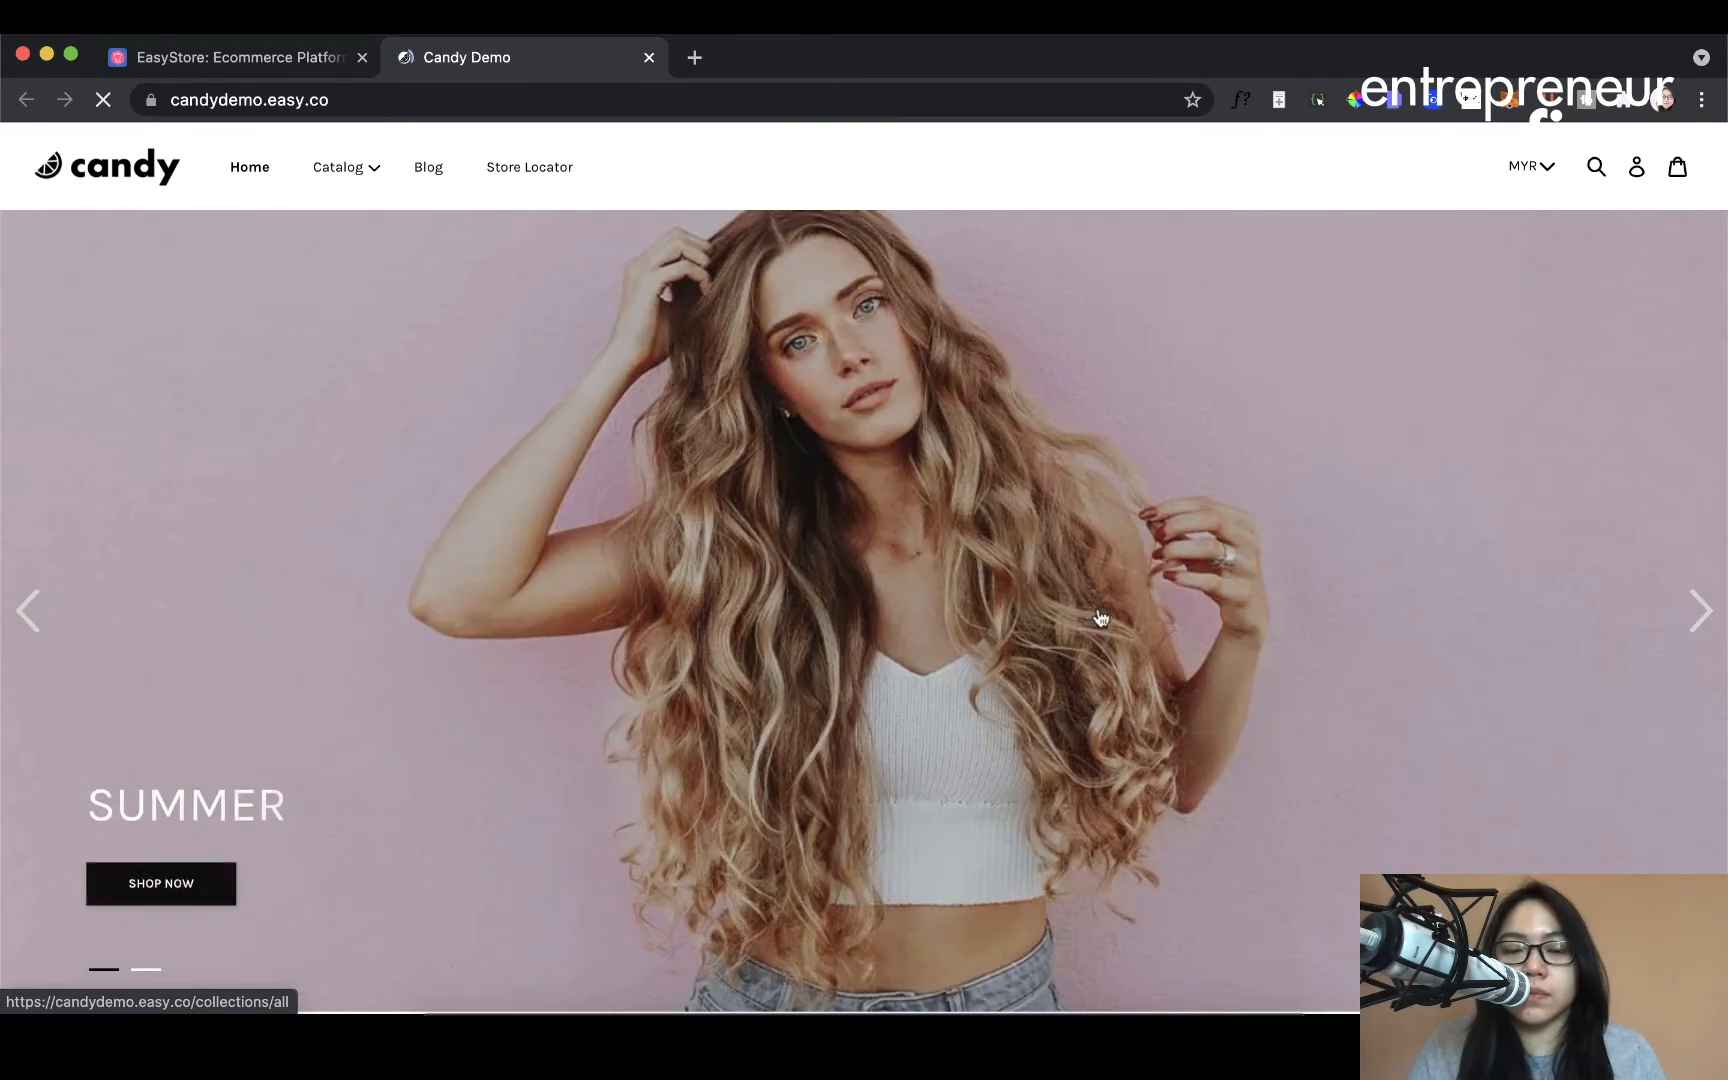
scroll(1070, 635, "down", 5)
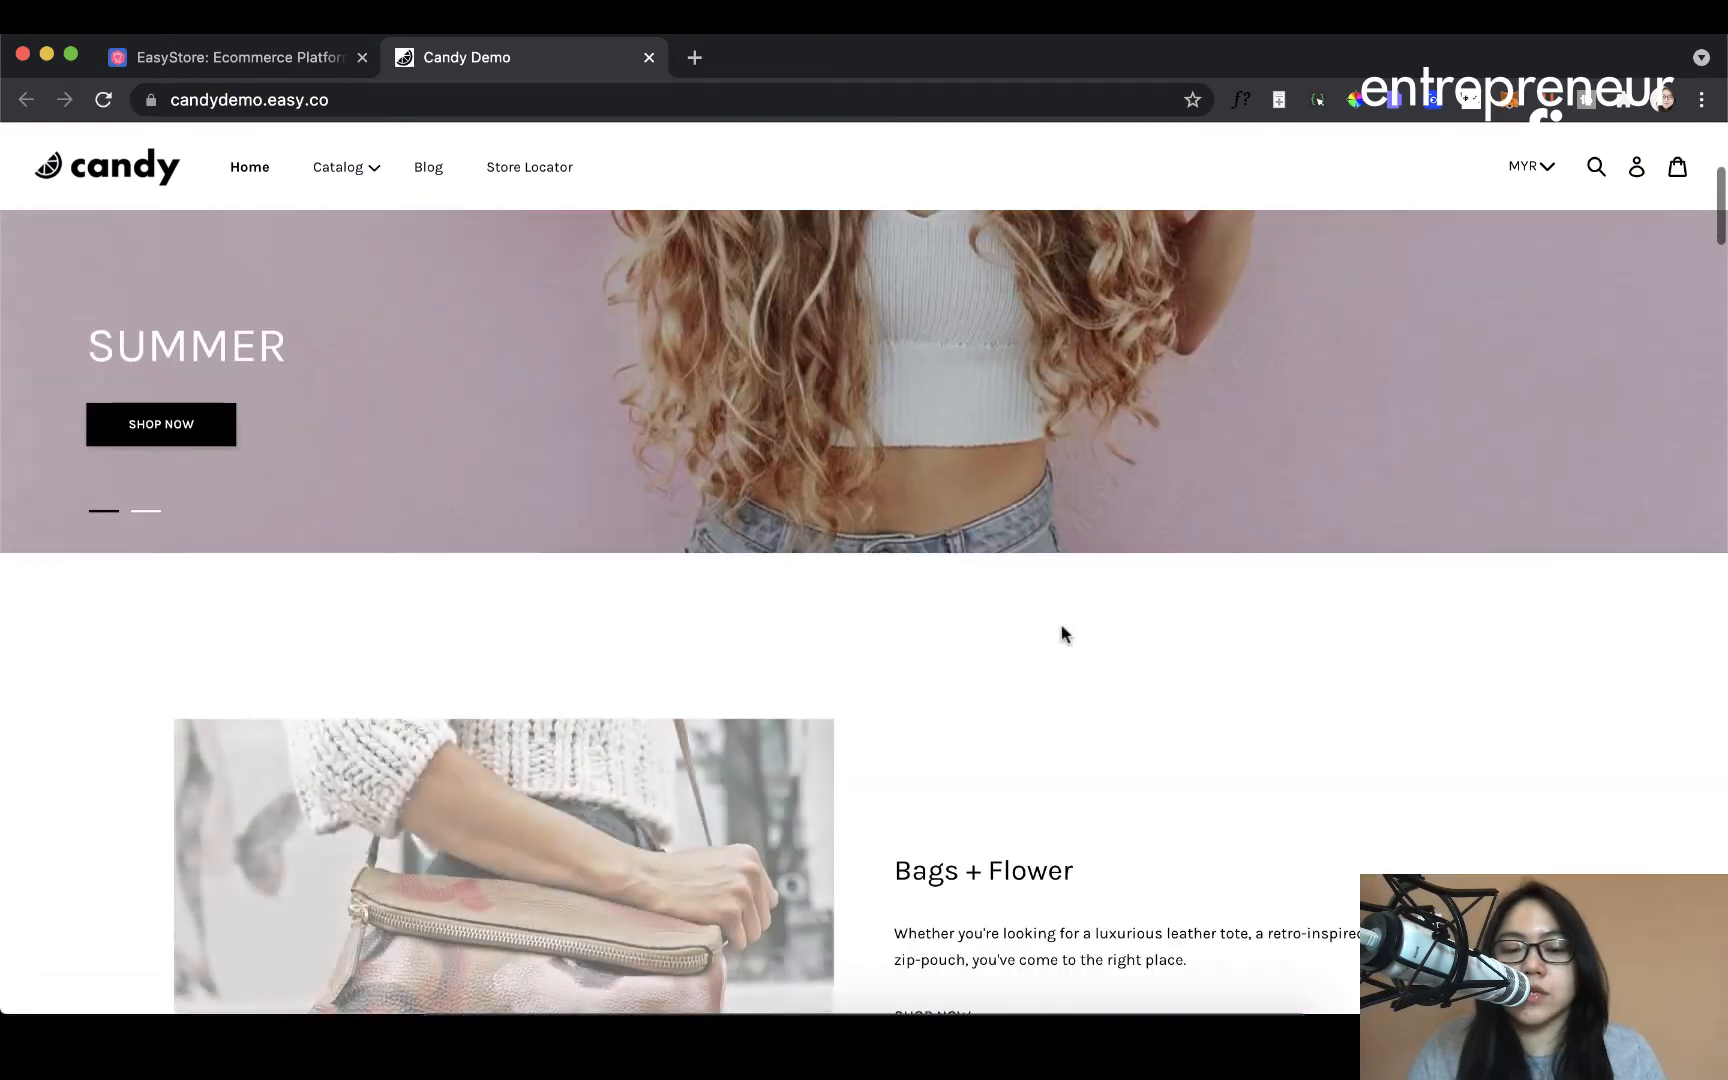
scroll(1062, 636, "down", 10)
scroll(1064, 636, "down", 12)
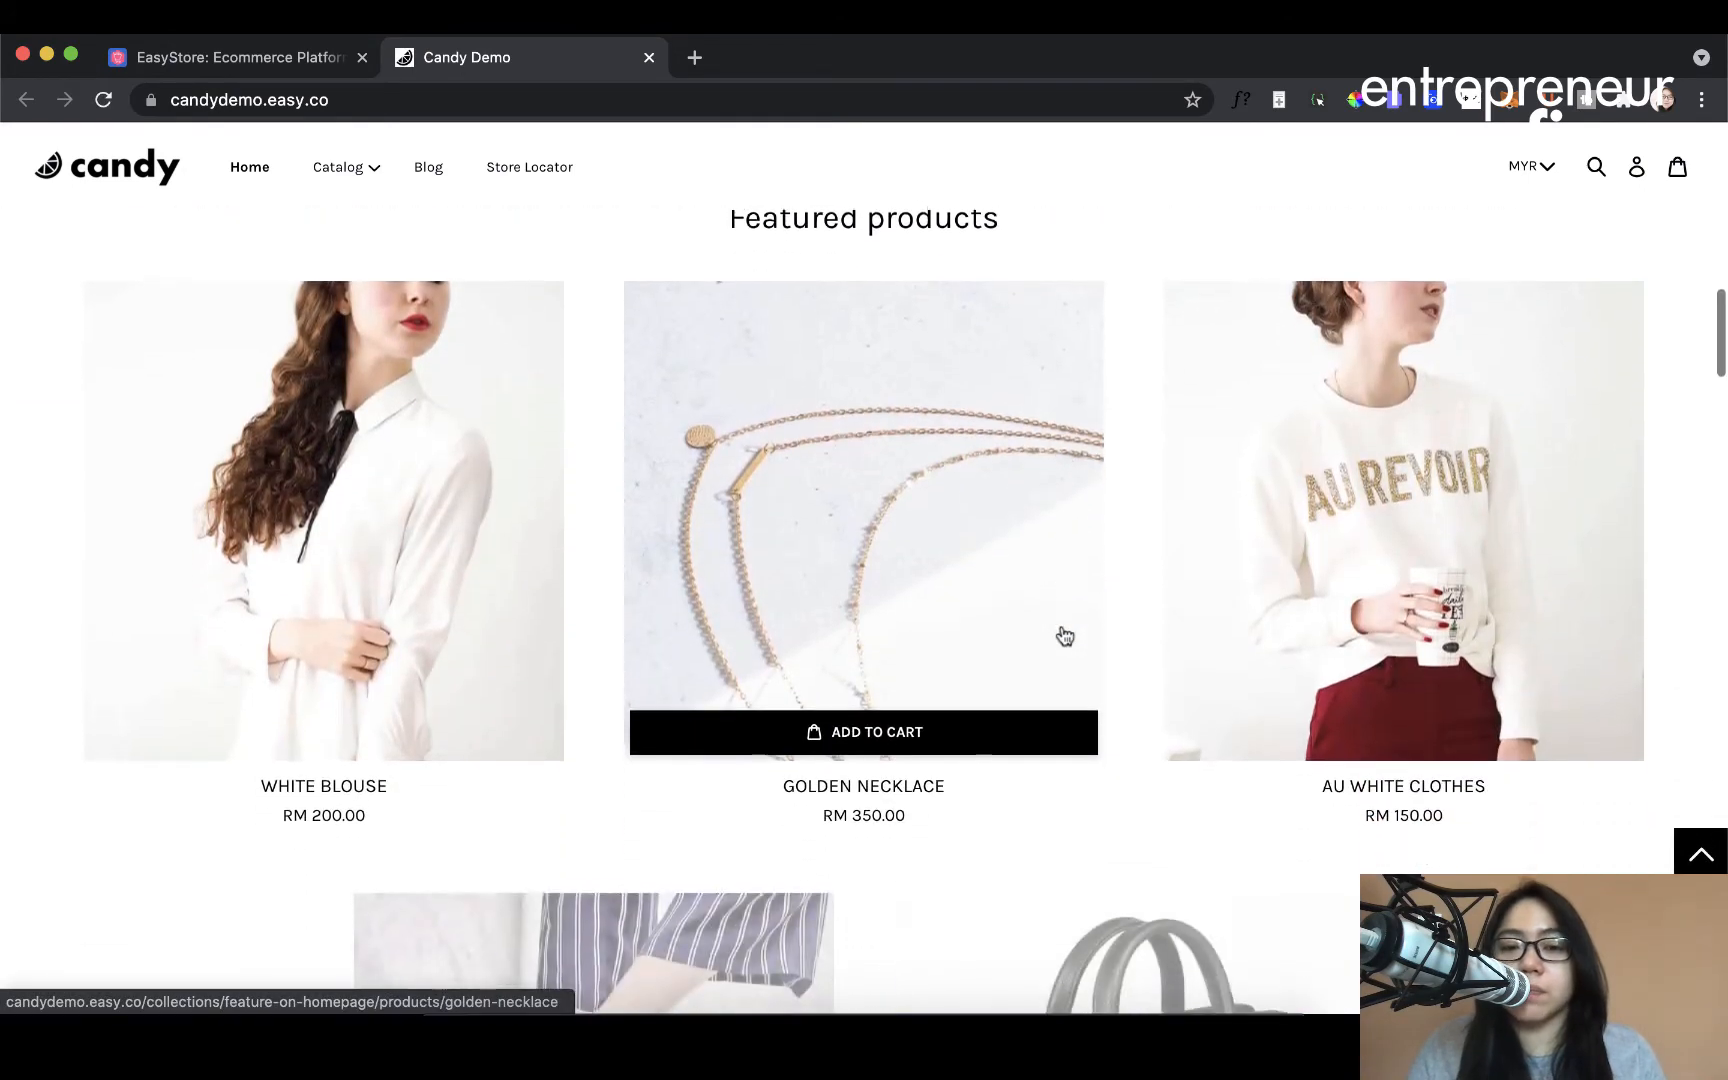
scroll(1064, 636, "down", 15)
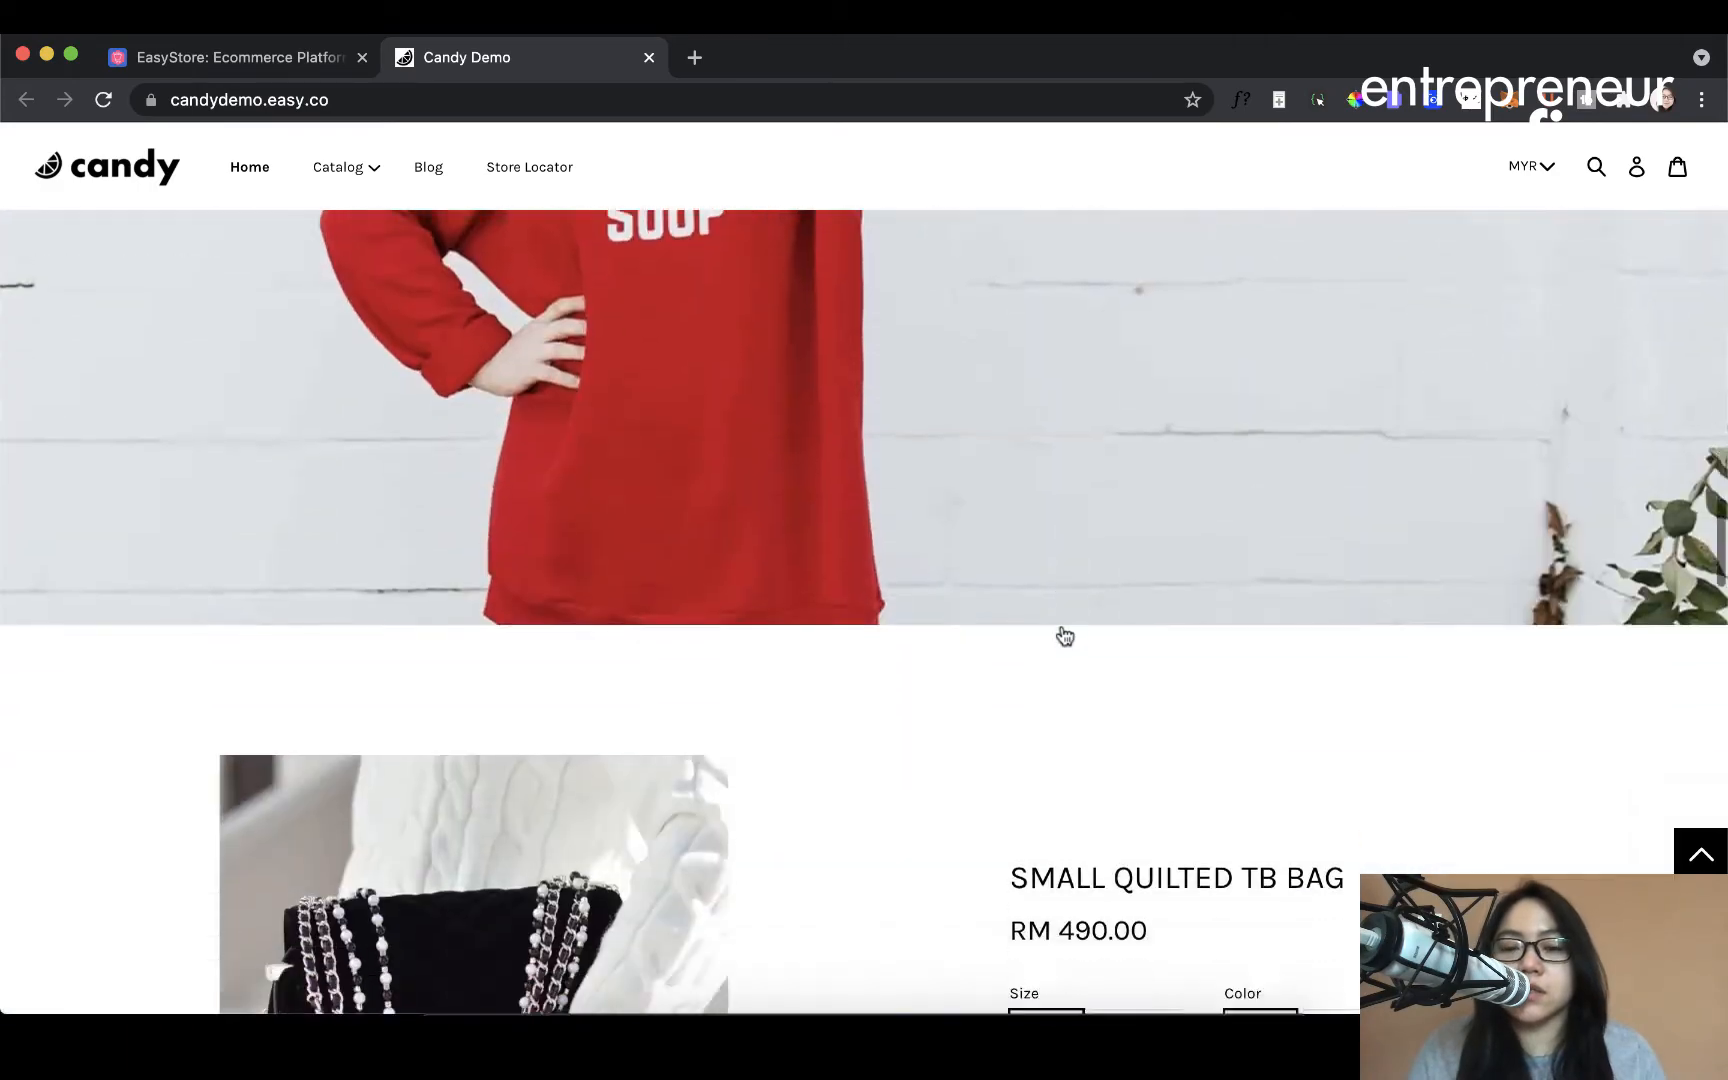
scroll(1064, 636, "up", 20)
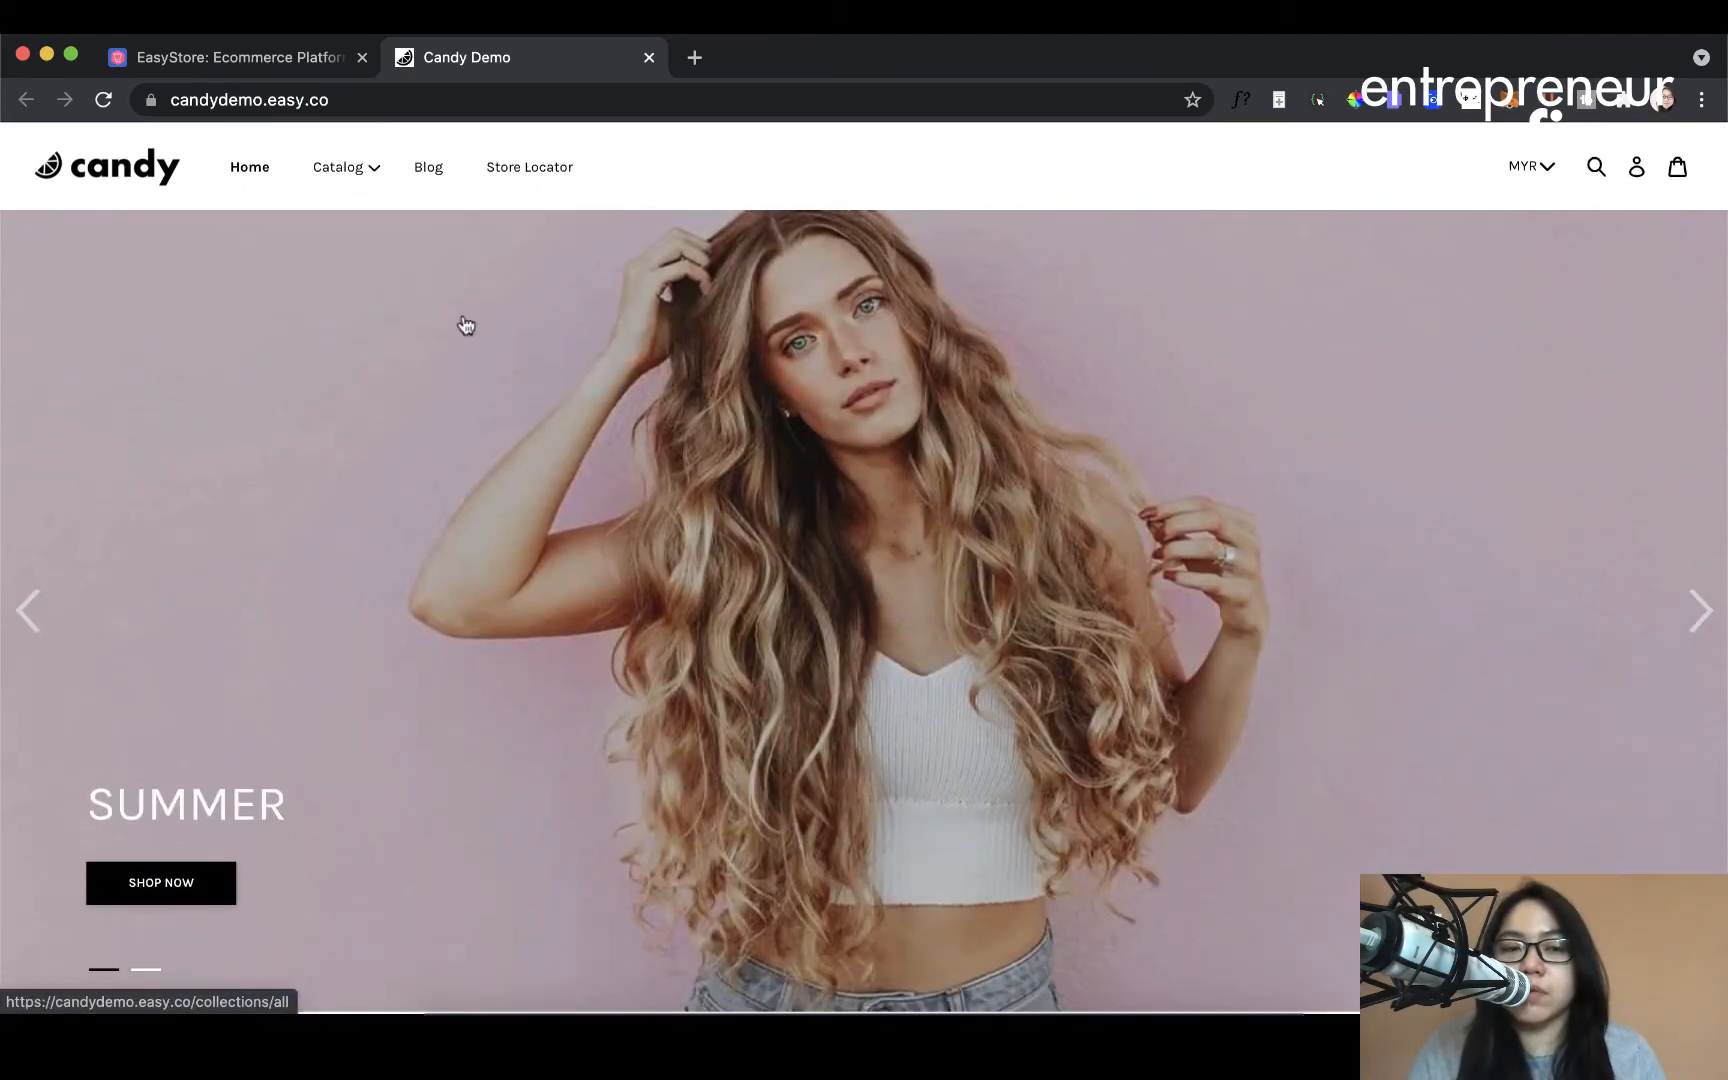
Return to the EasyStore admin, install the Candy theme and check its preview among the store's themes.
left_click(320, 57)
left_click(1366, 600)
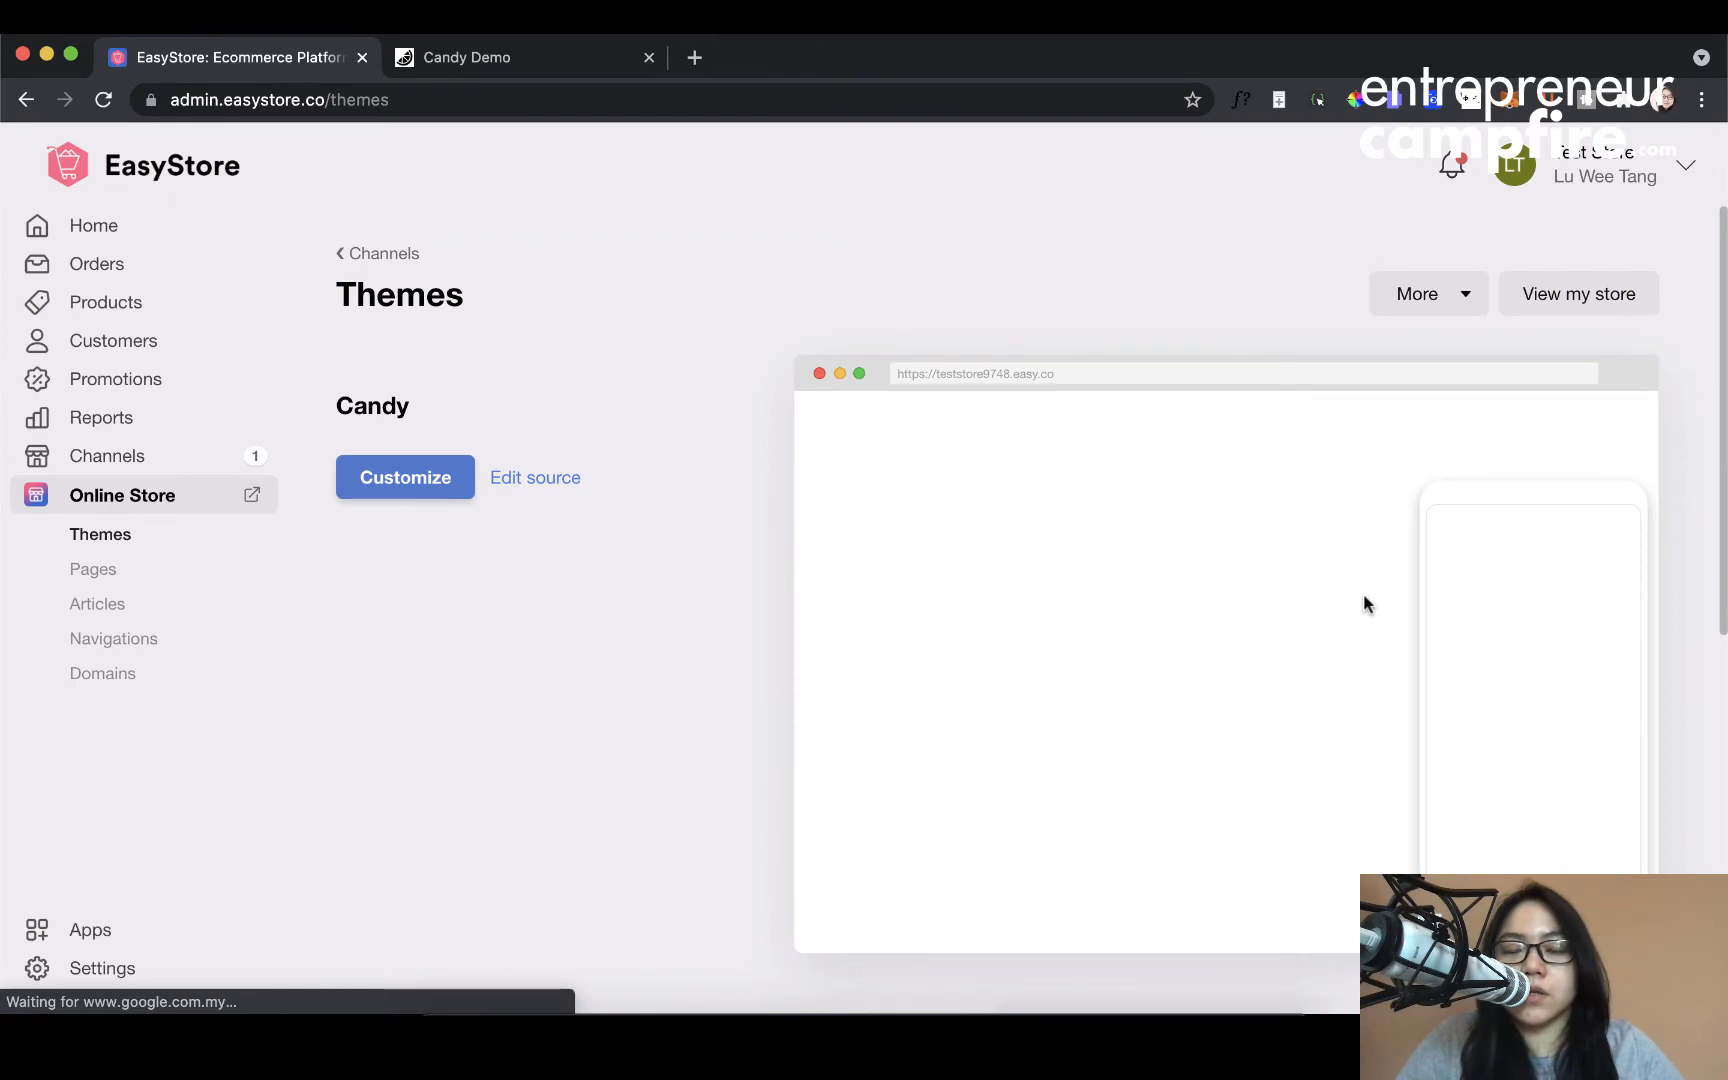
scroll(1364, 597, "down", 4)
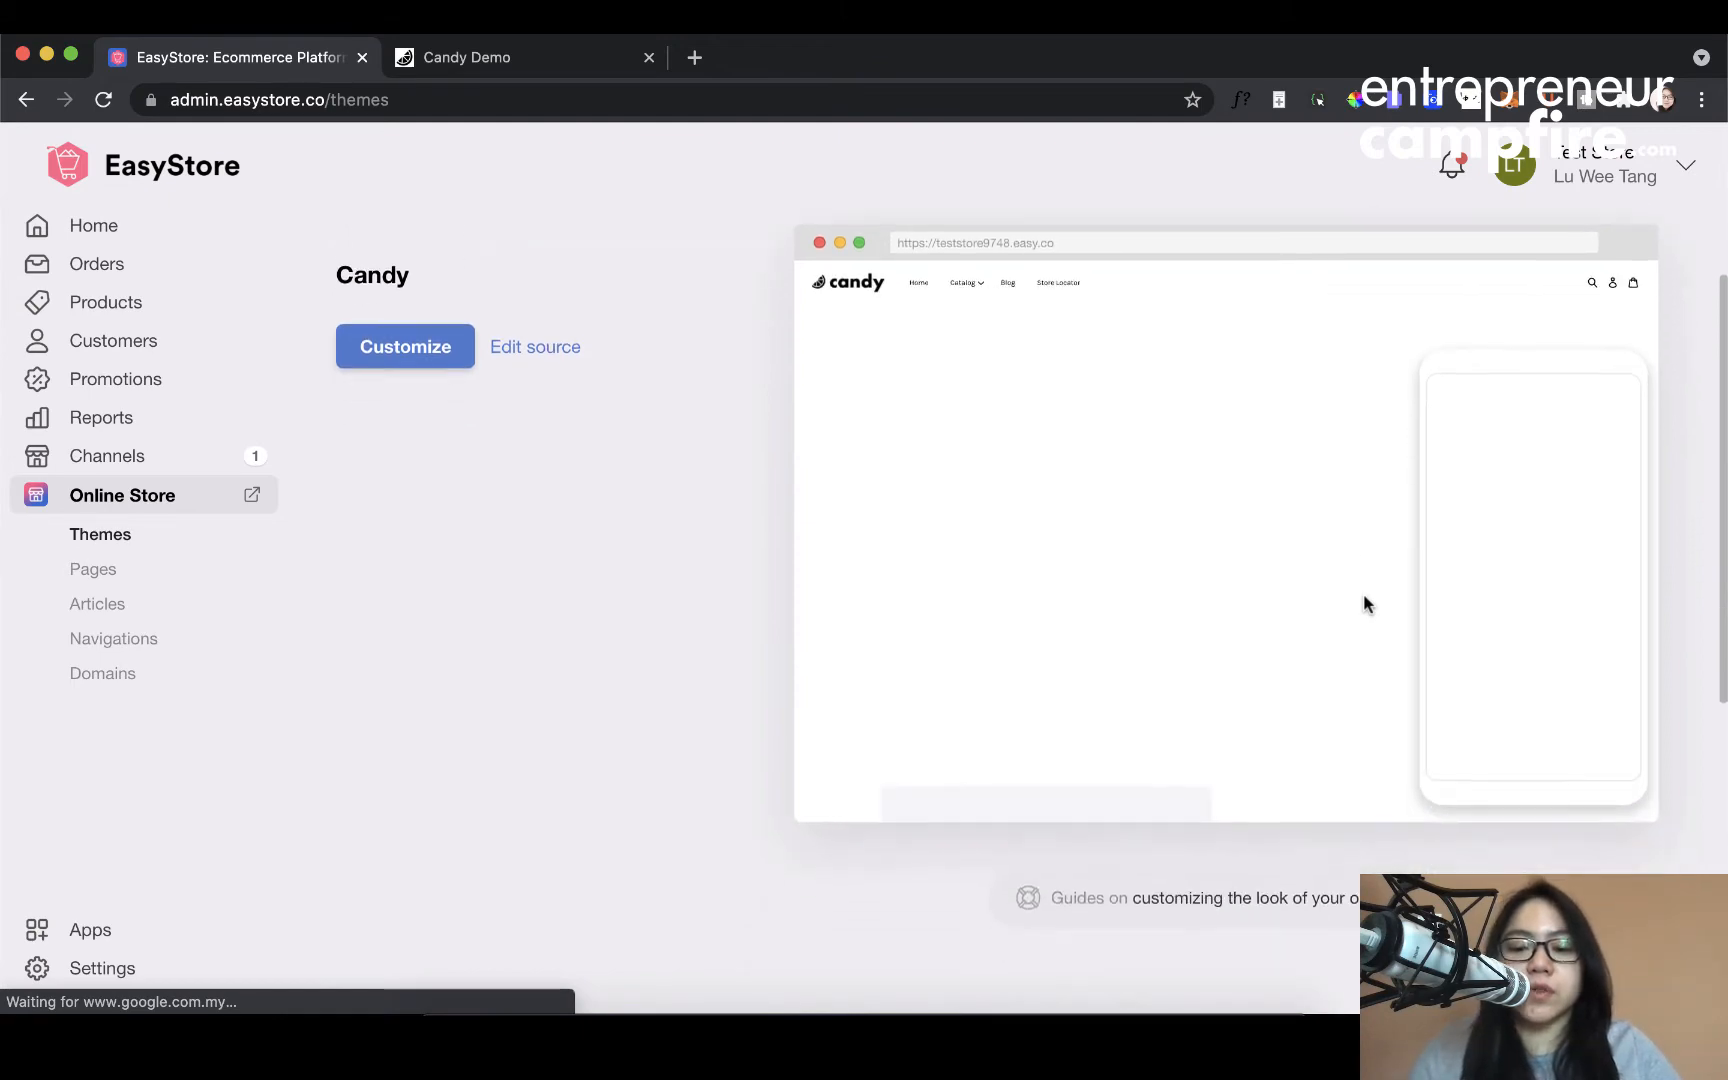
scroll(1364, 597, "up", 4)
scroll(1366, 603, "down", 5)
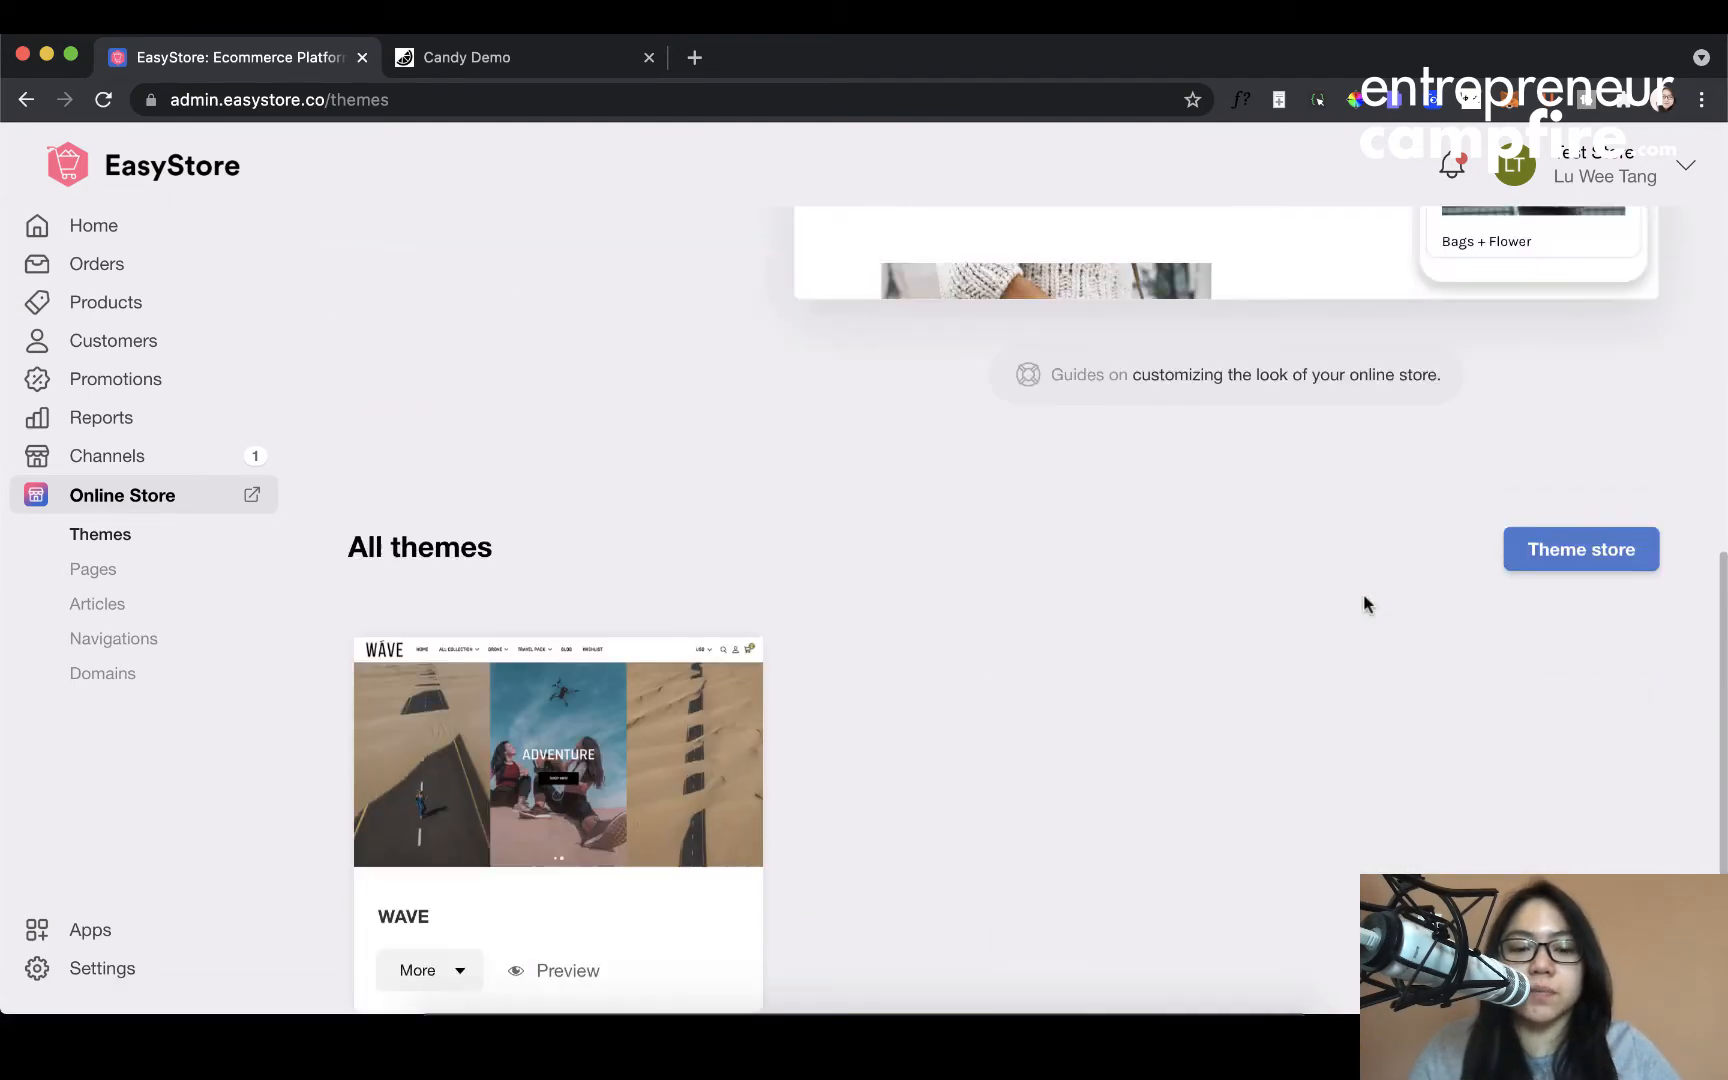
scroll(1366, 603, "up", 6)
scroll(1366, 603, "down", 1)
scroll(1366, 603, "down", 1)
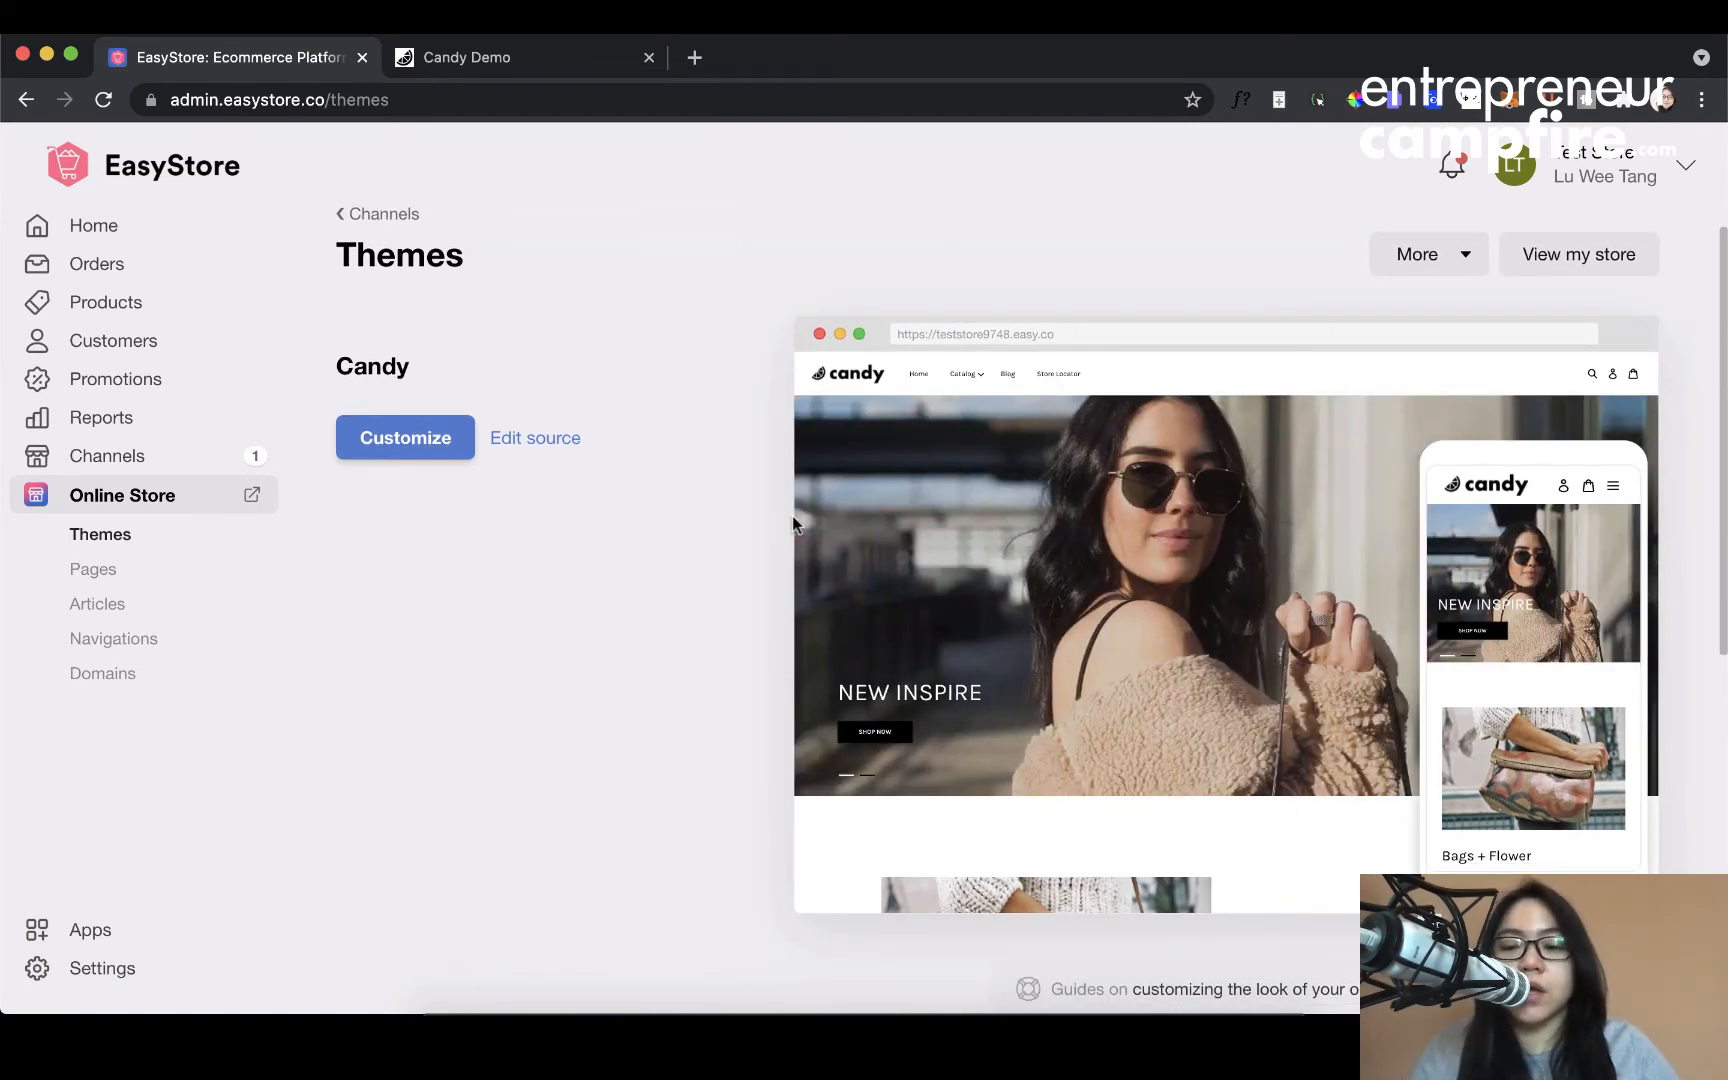
Publish the WAVE theme from the list of all themes.
scroll(792, 517, "down", 5)
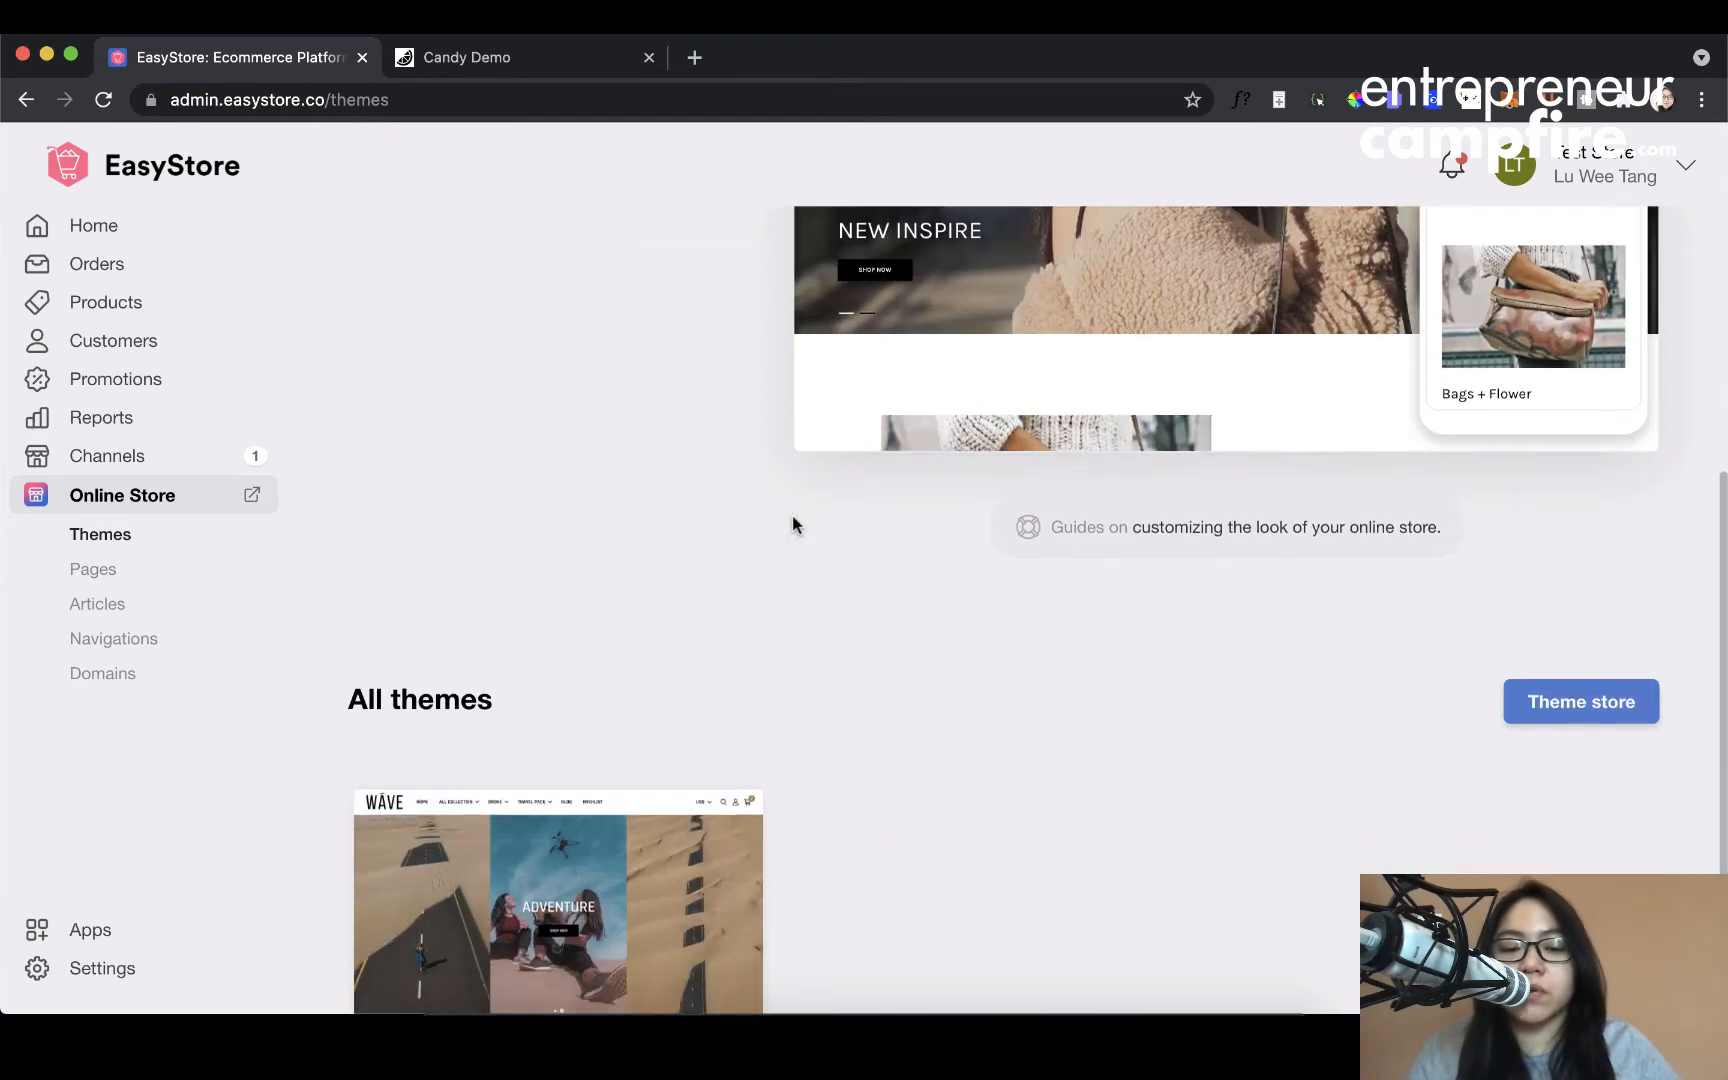
scroll(792, 525, "down", 2)
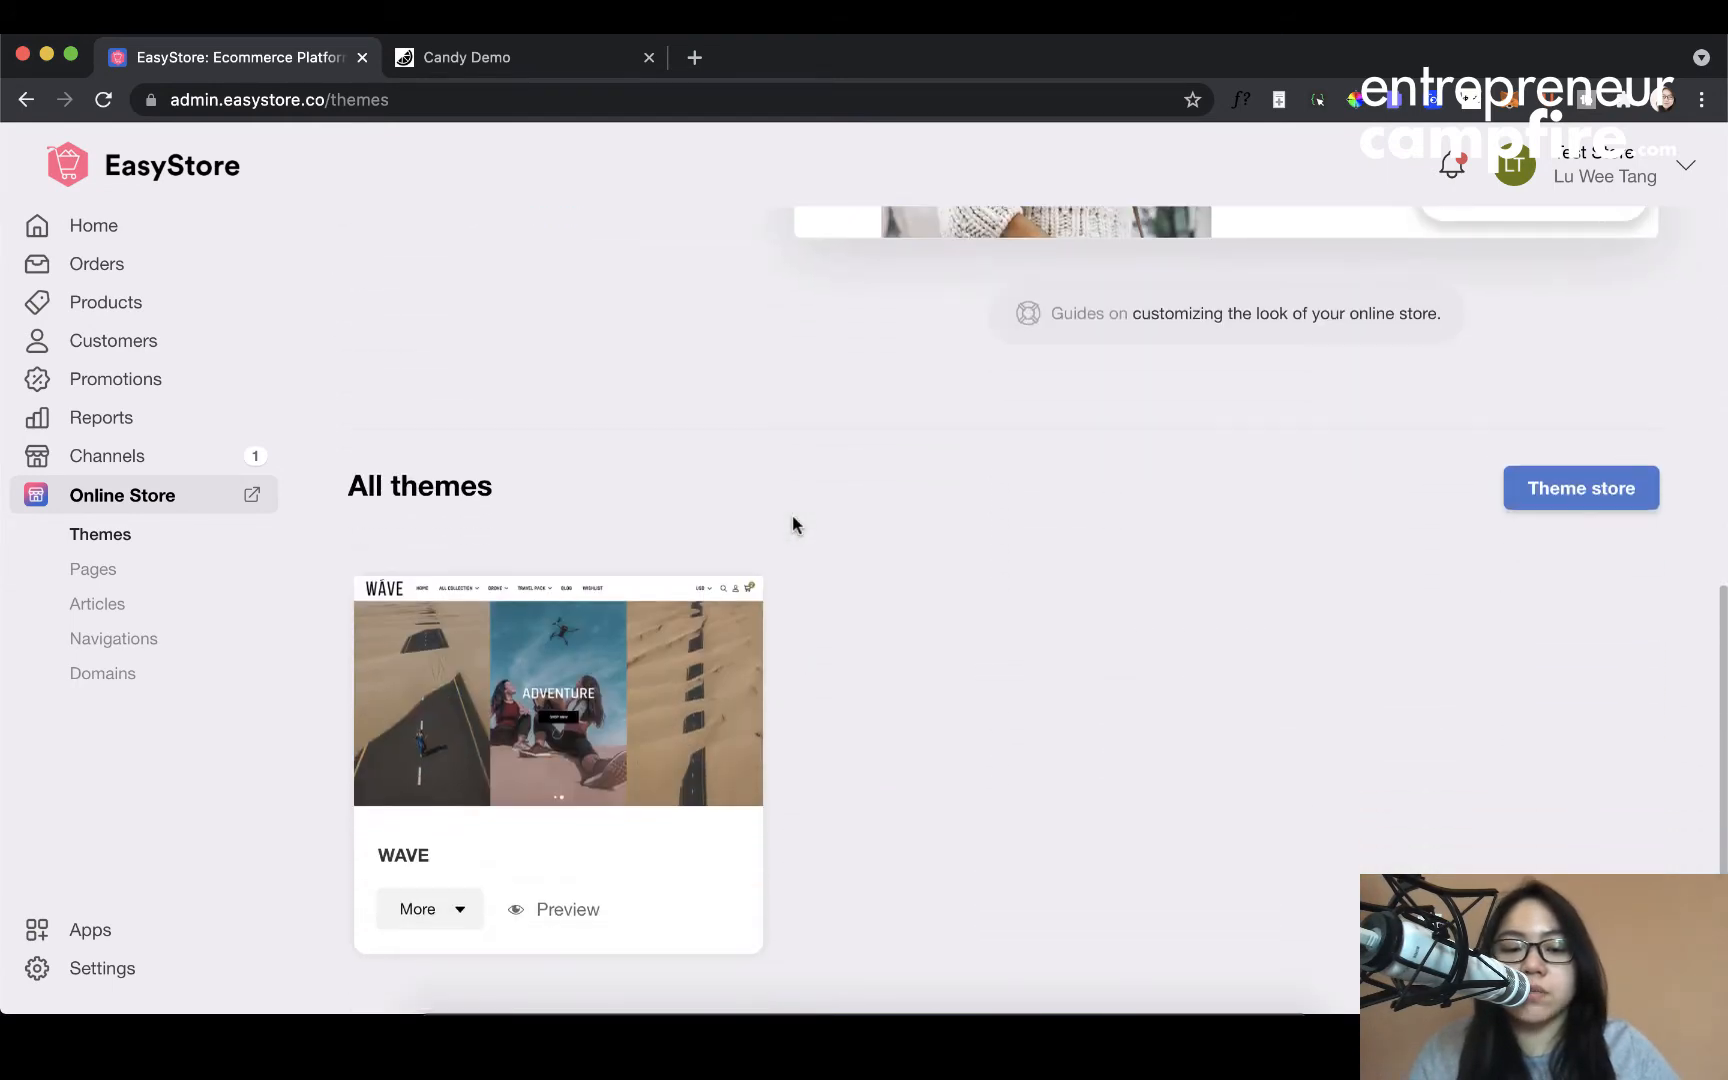
left_click(463, 904)
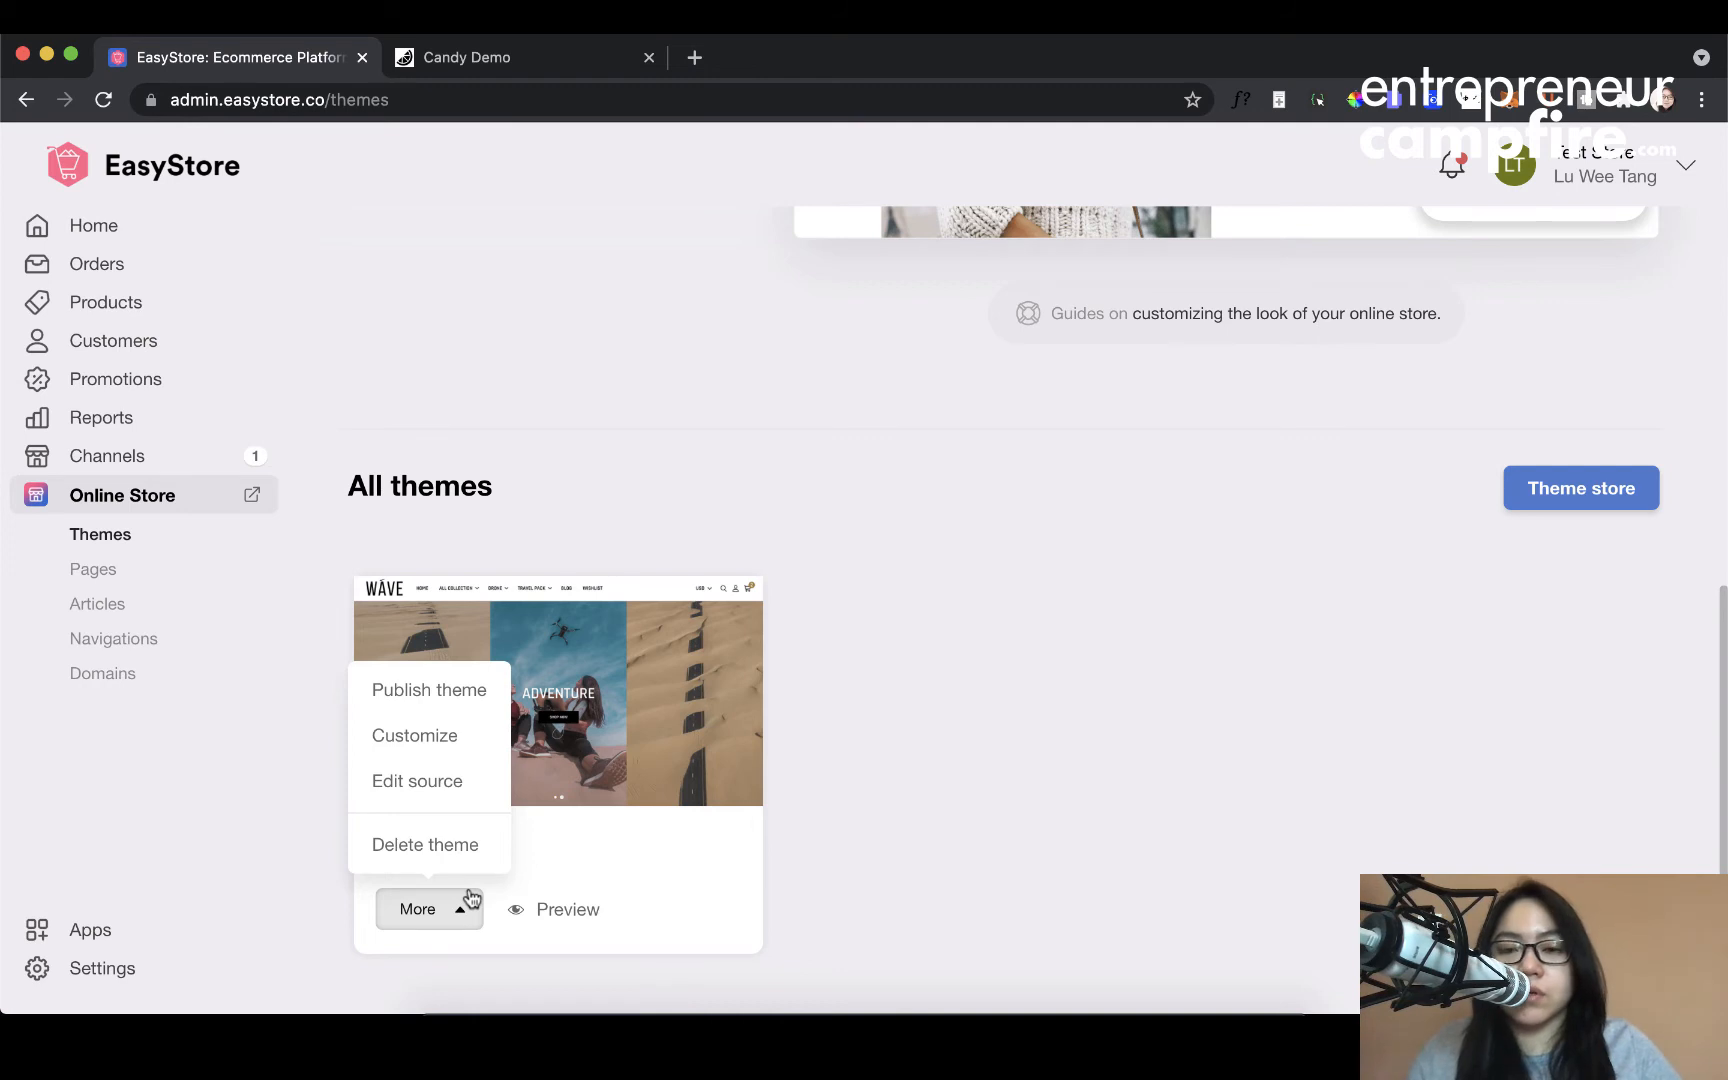
left_click(964, 490)
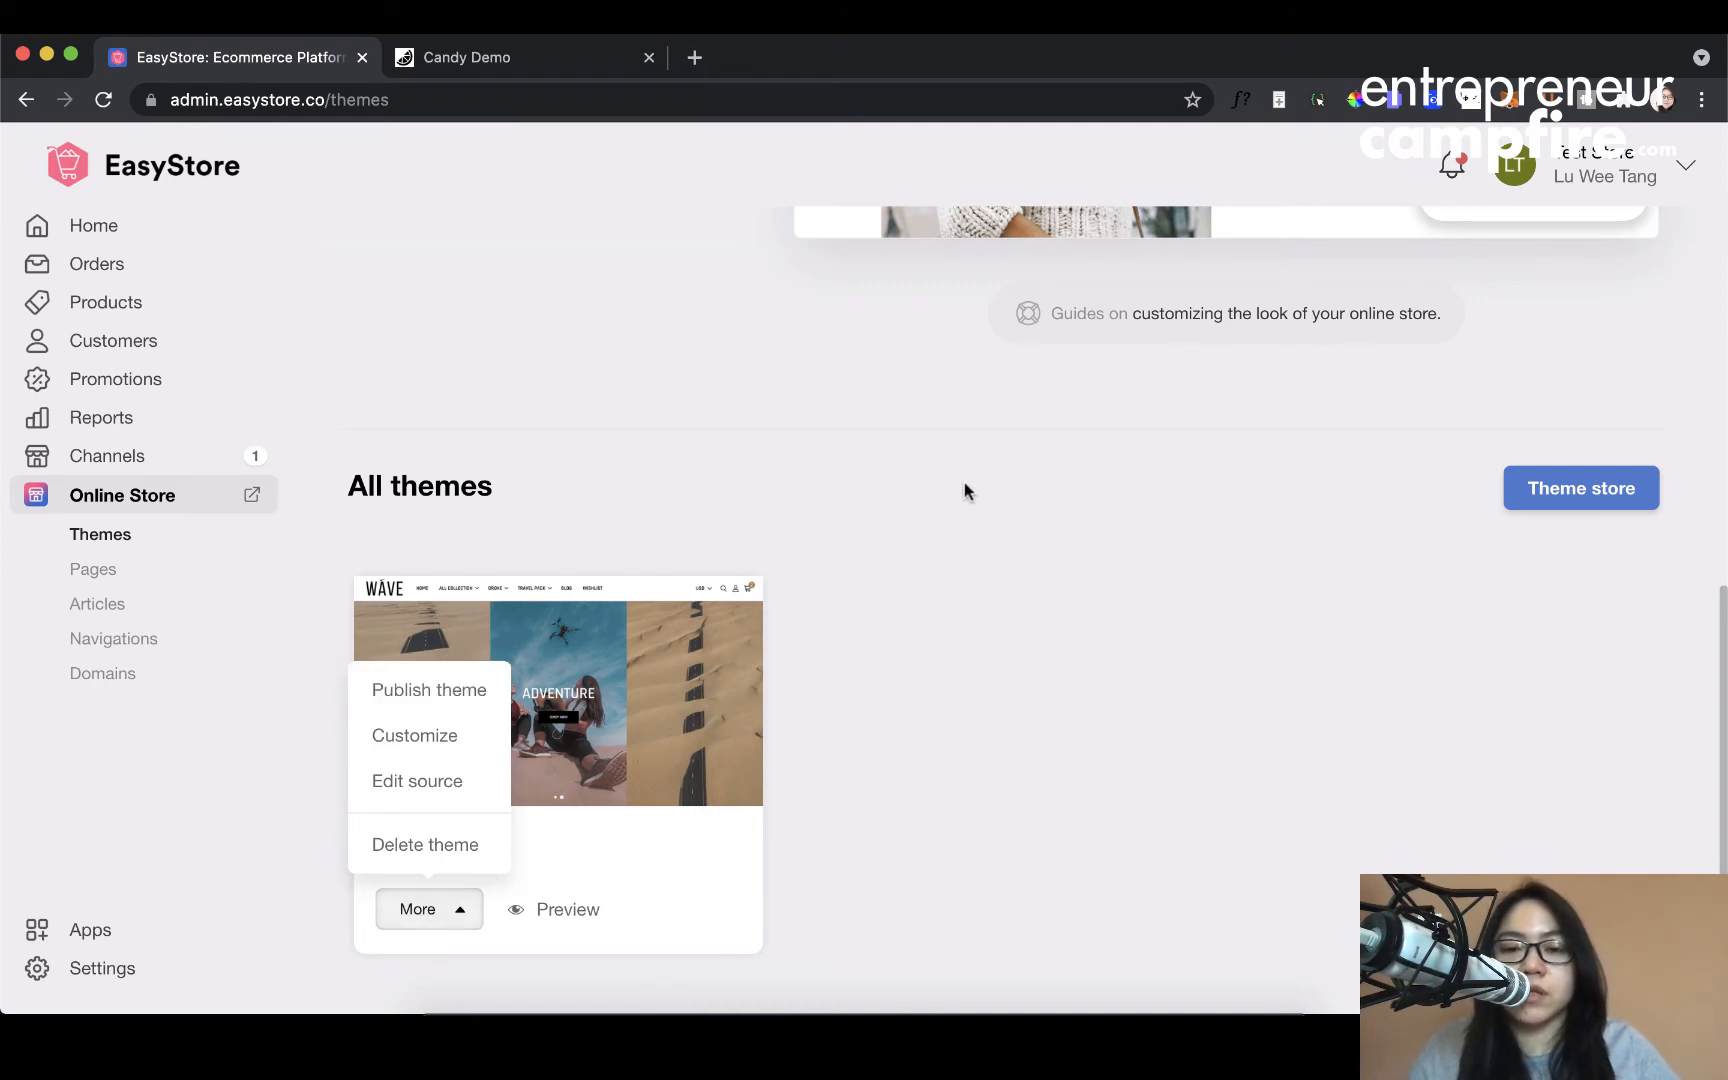
left_click(452, 914)
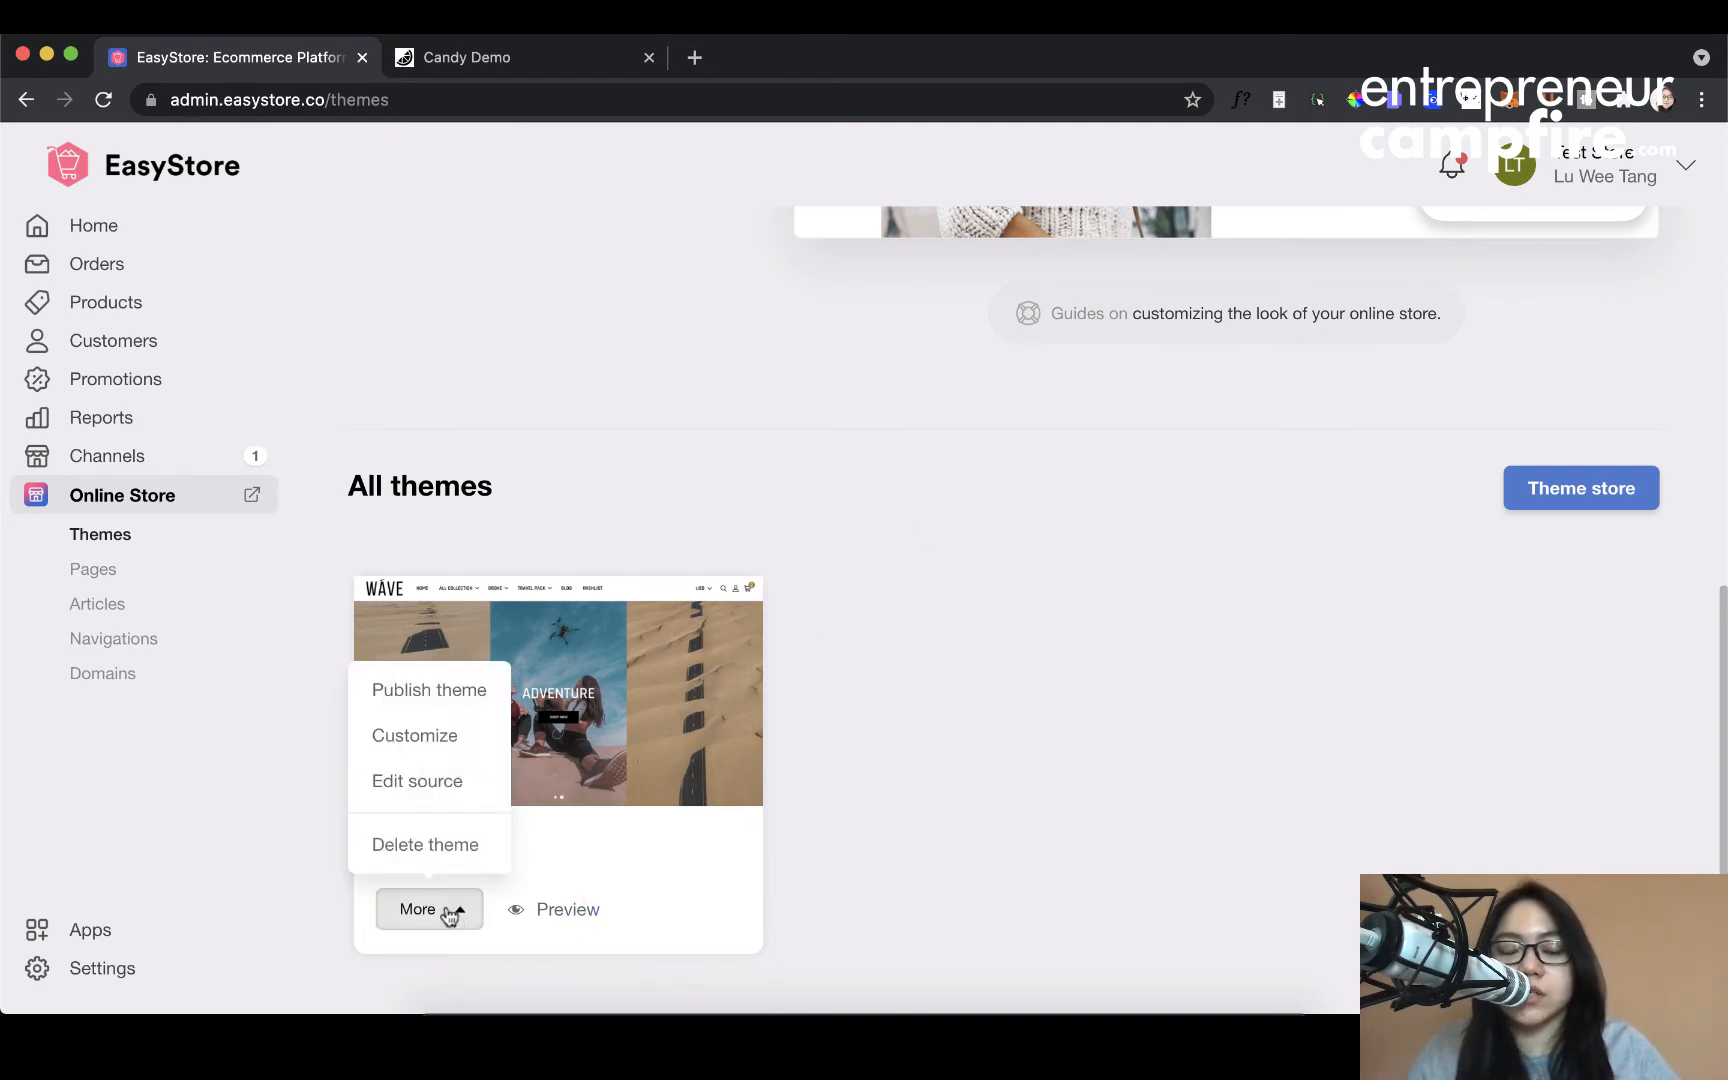
left_click(437, 695)
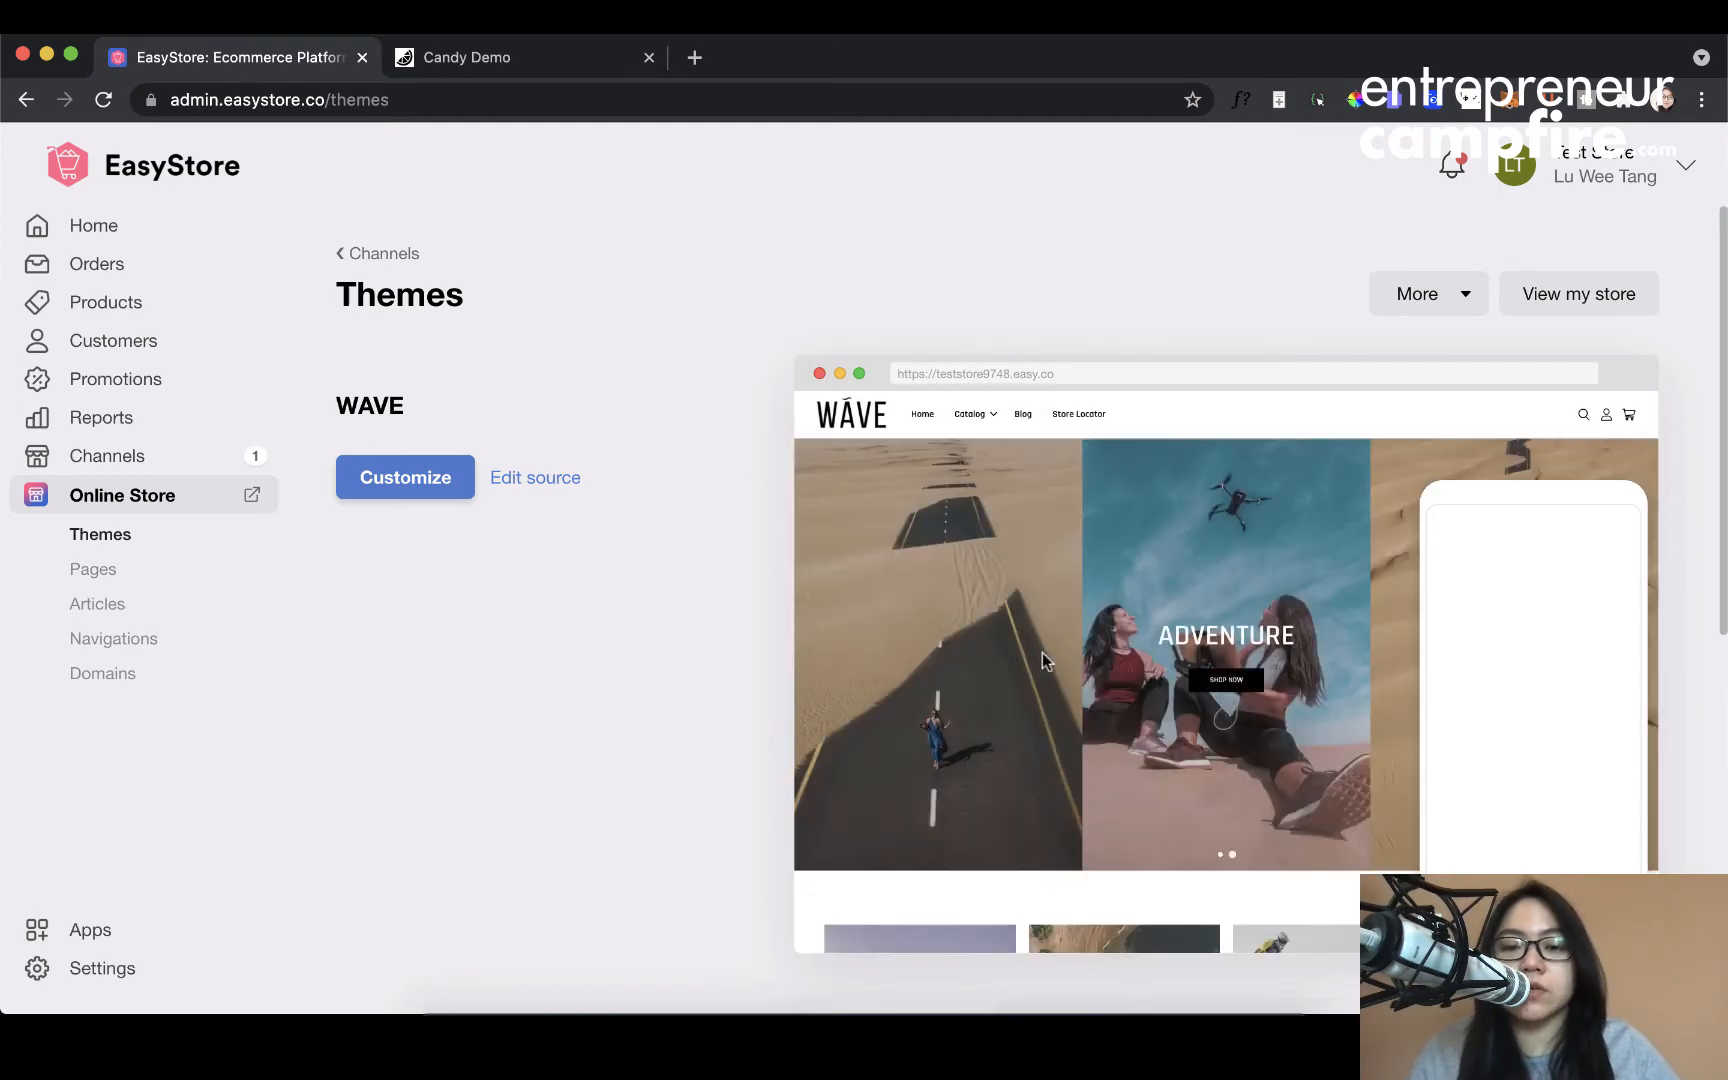
Publish the Candy theme from the list of all themes as the store's live theme.
scroll(1042, 655, "down", 10)
left_click(433, 912)
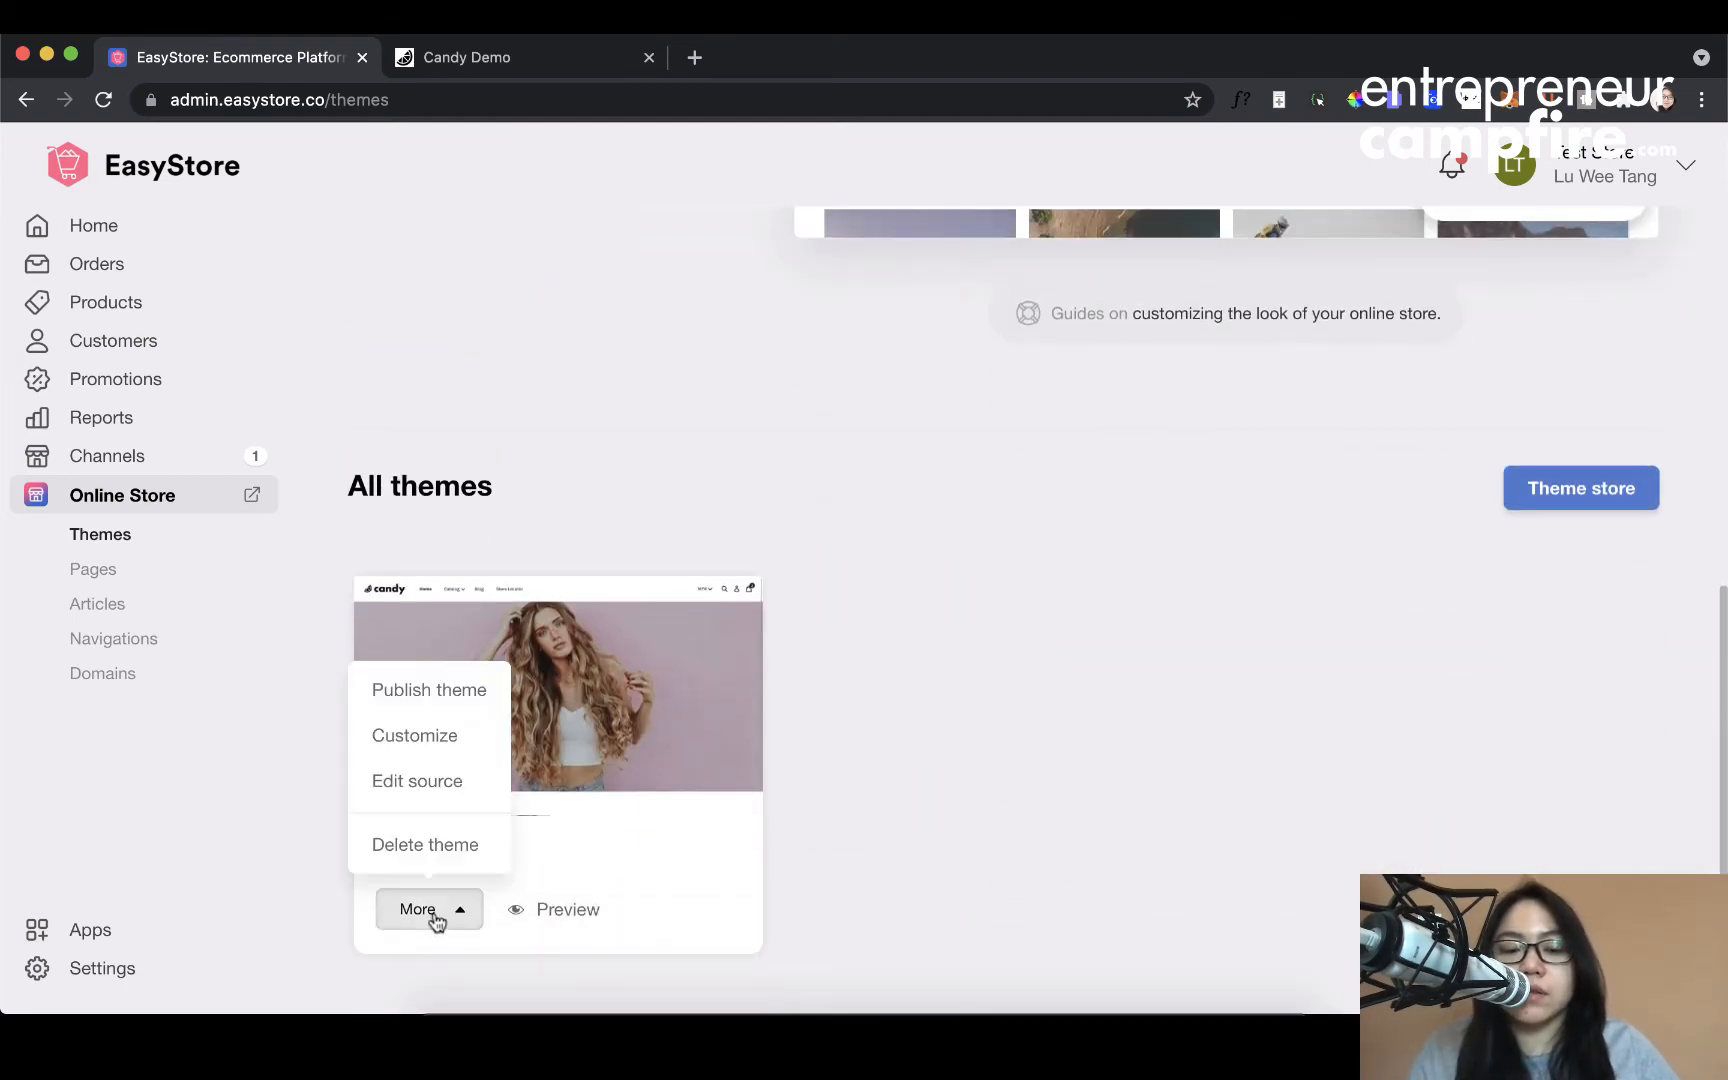
left_click(507, 690)
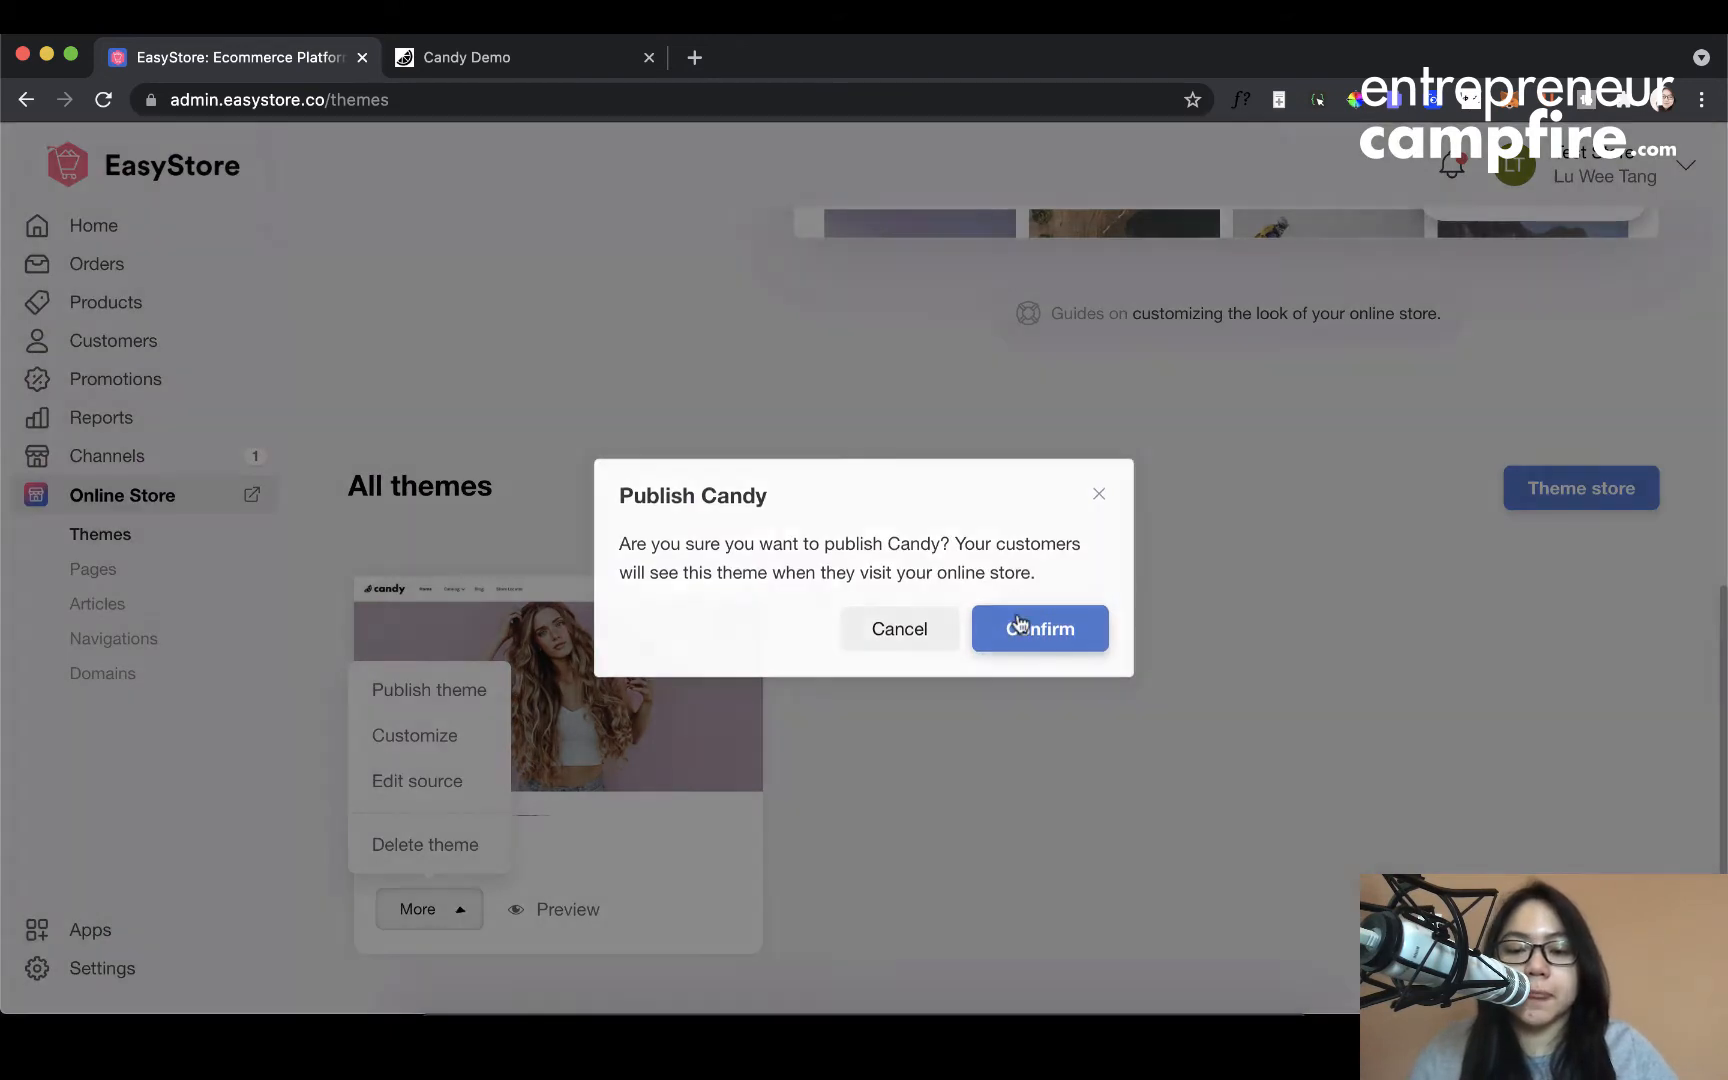
left_click(1019, 625)
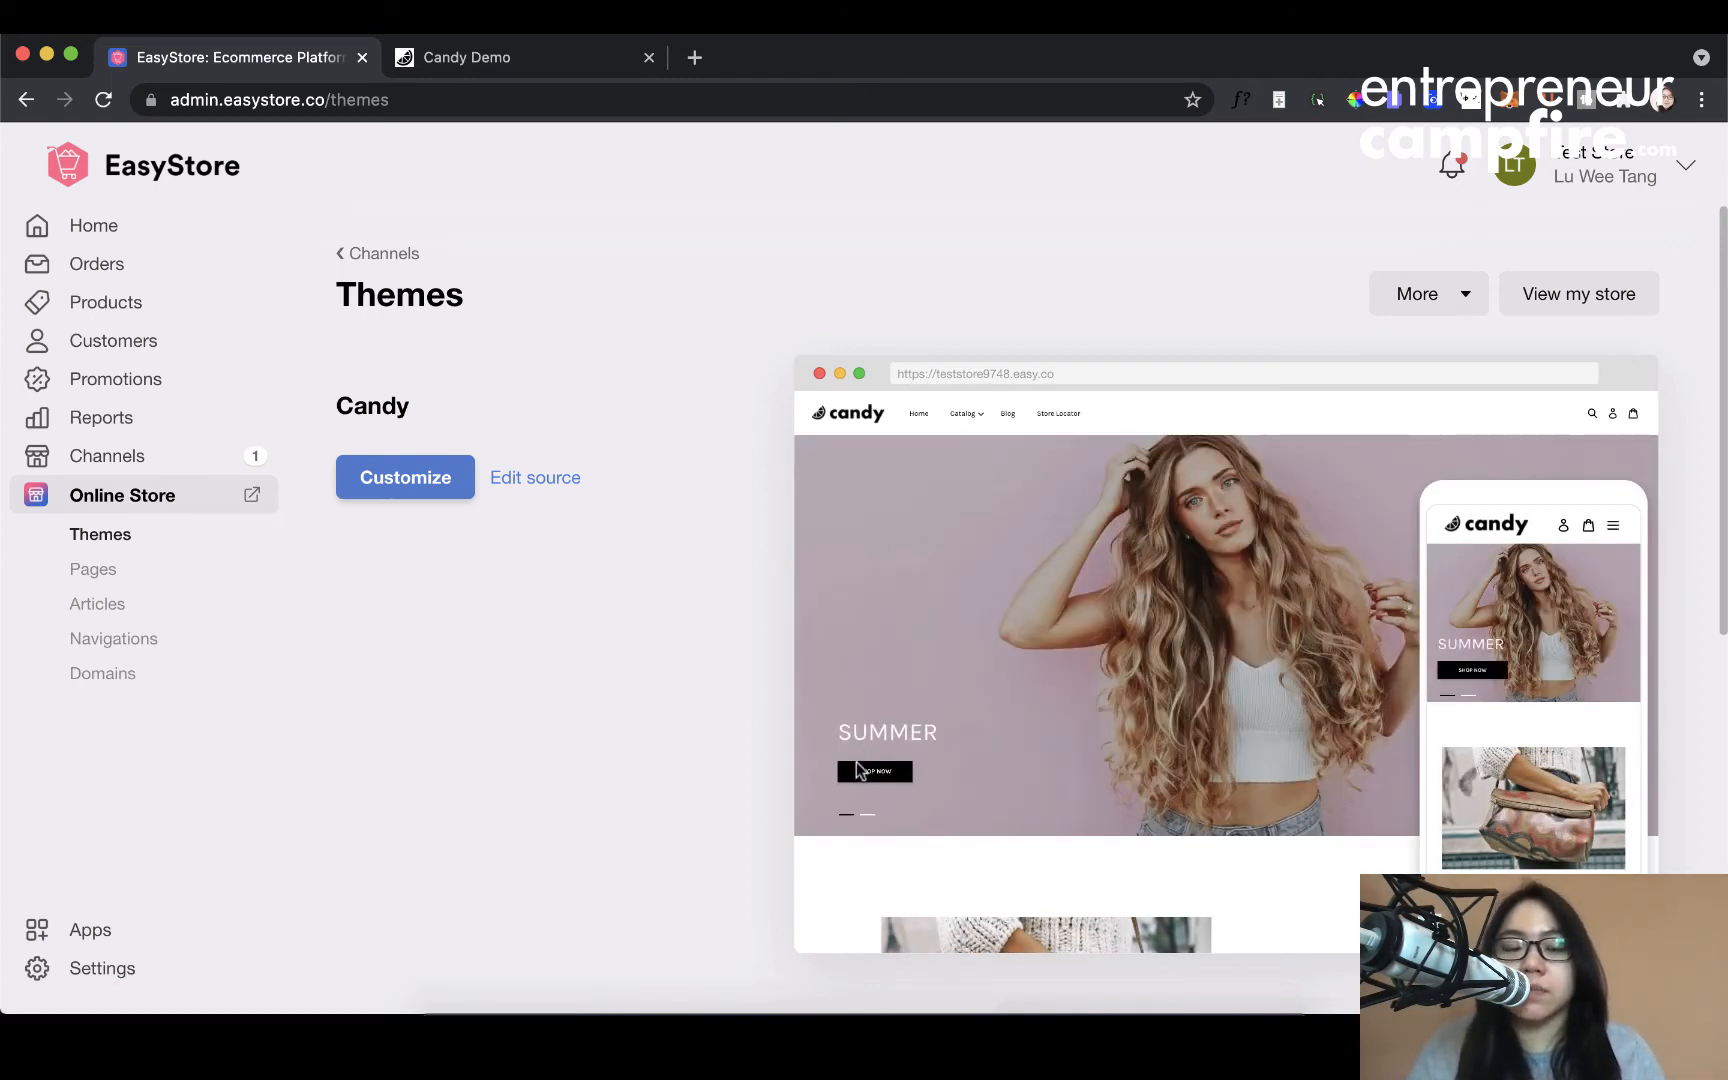
Open the Candy theme for customization and examine its General settings for text, headings and background.
left_click(413, 480)
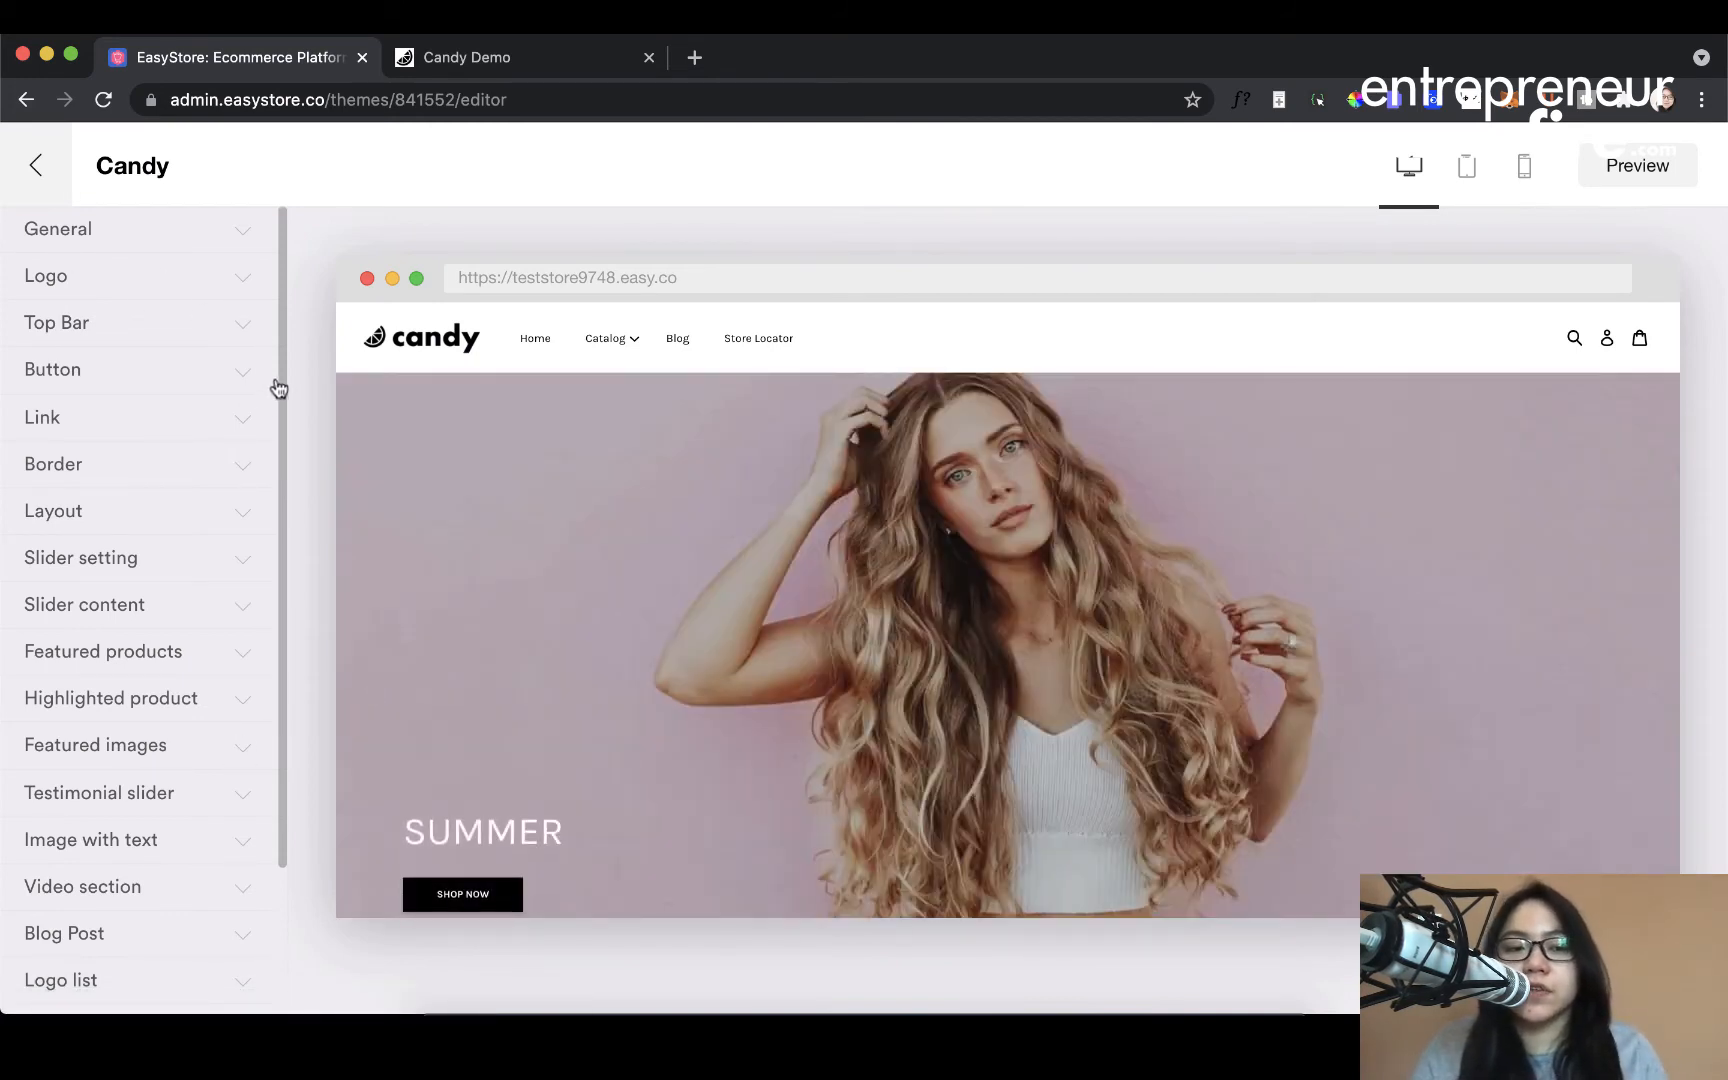
left_click_drag(278, 383, 314, 277)
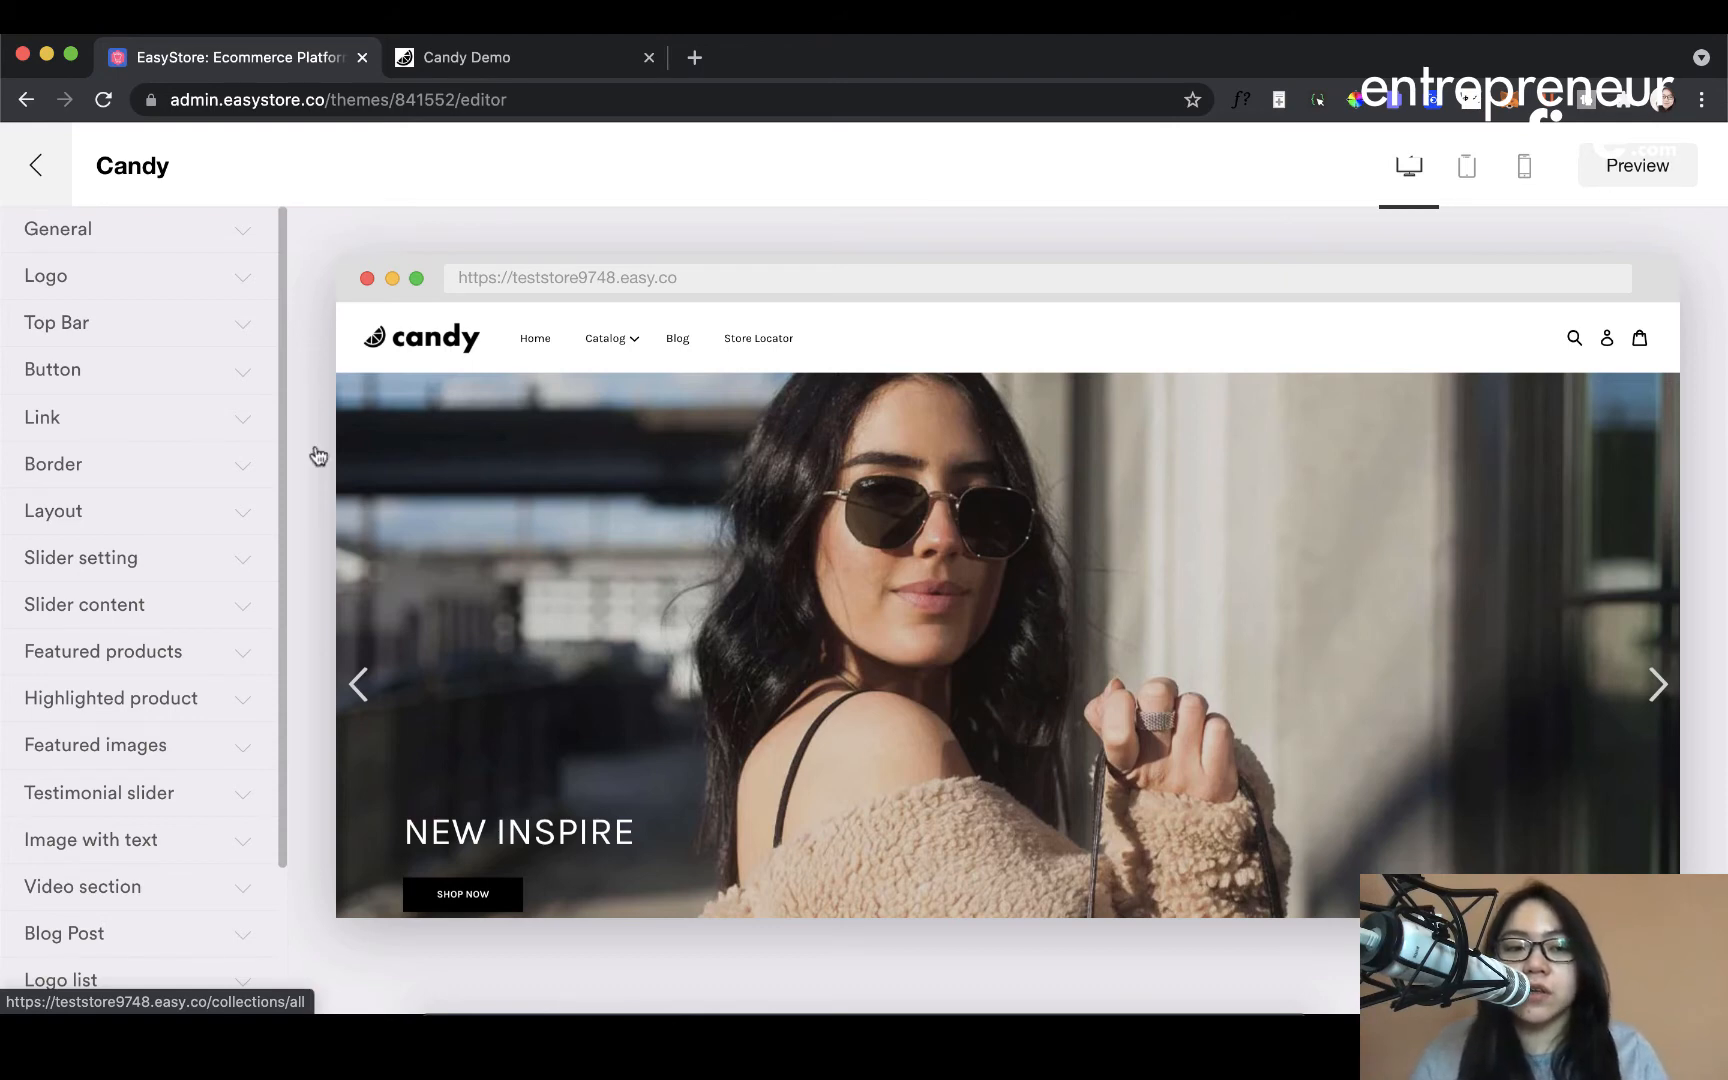
left_click(200, 240)
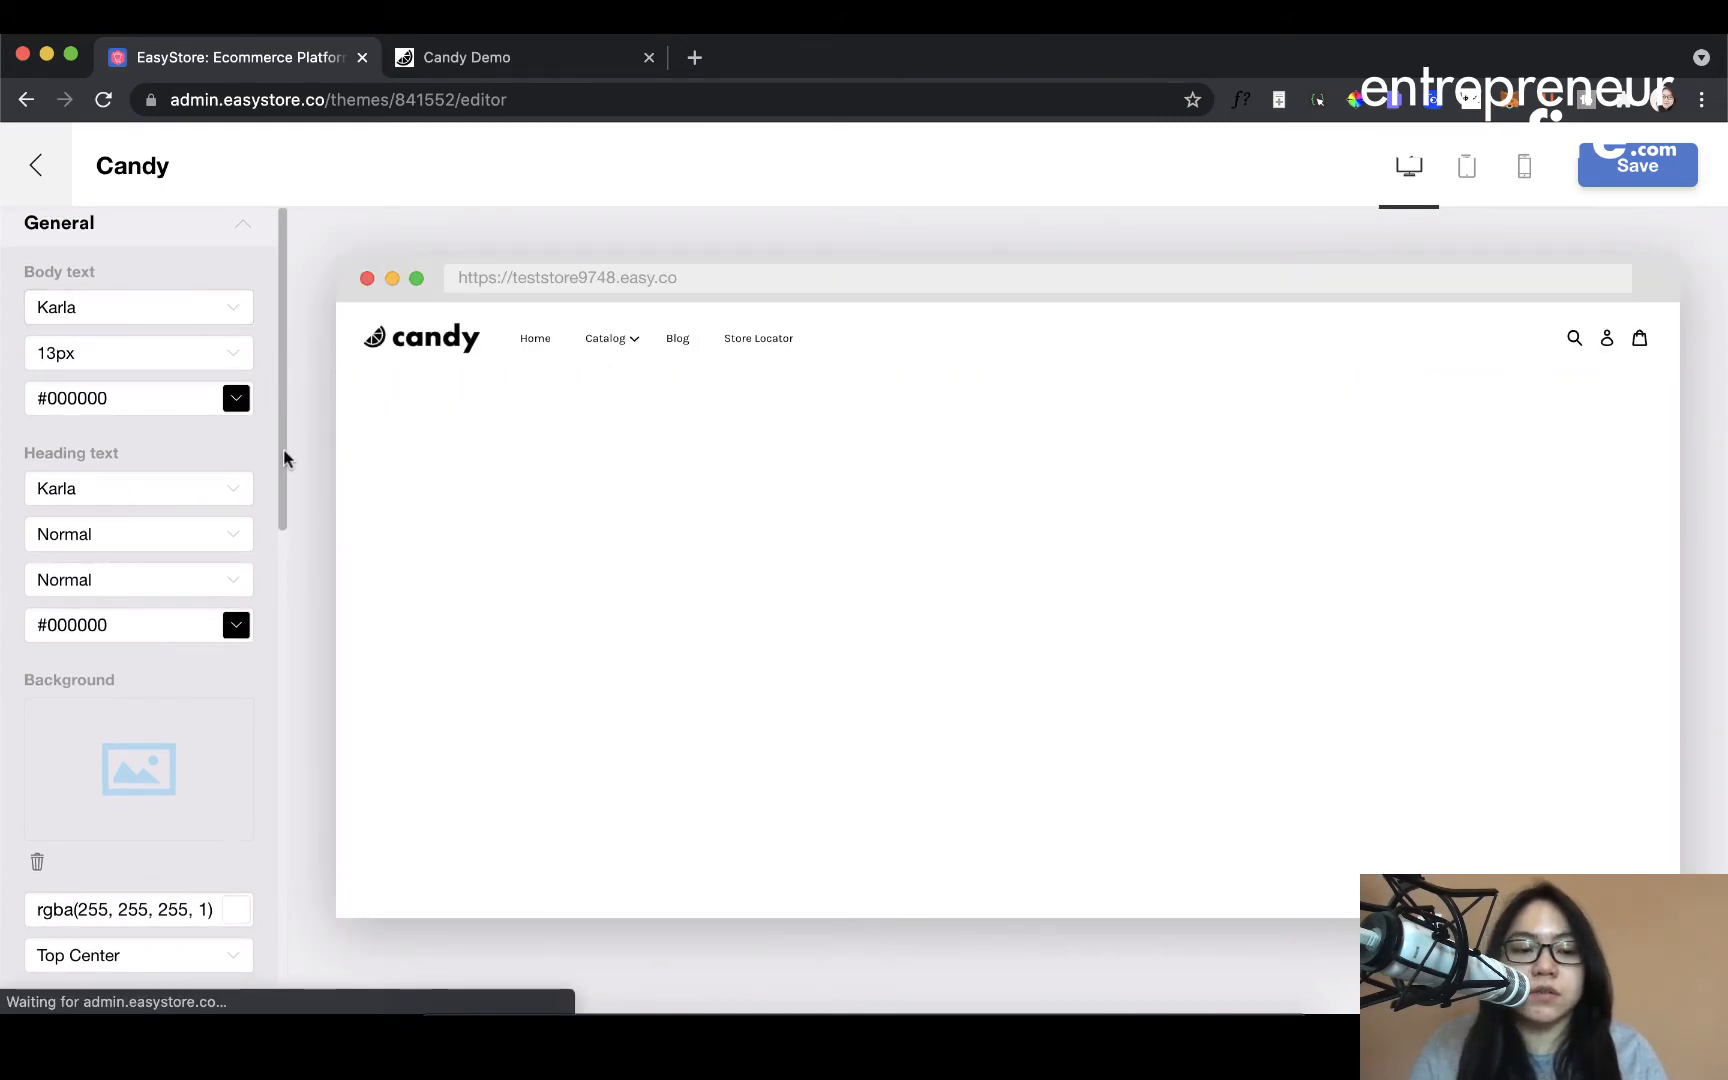
left_click_drag(284, 458, 272, 772)
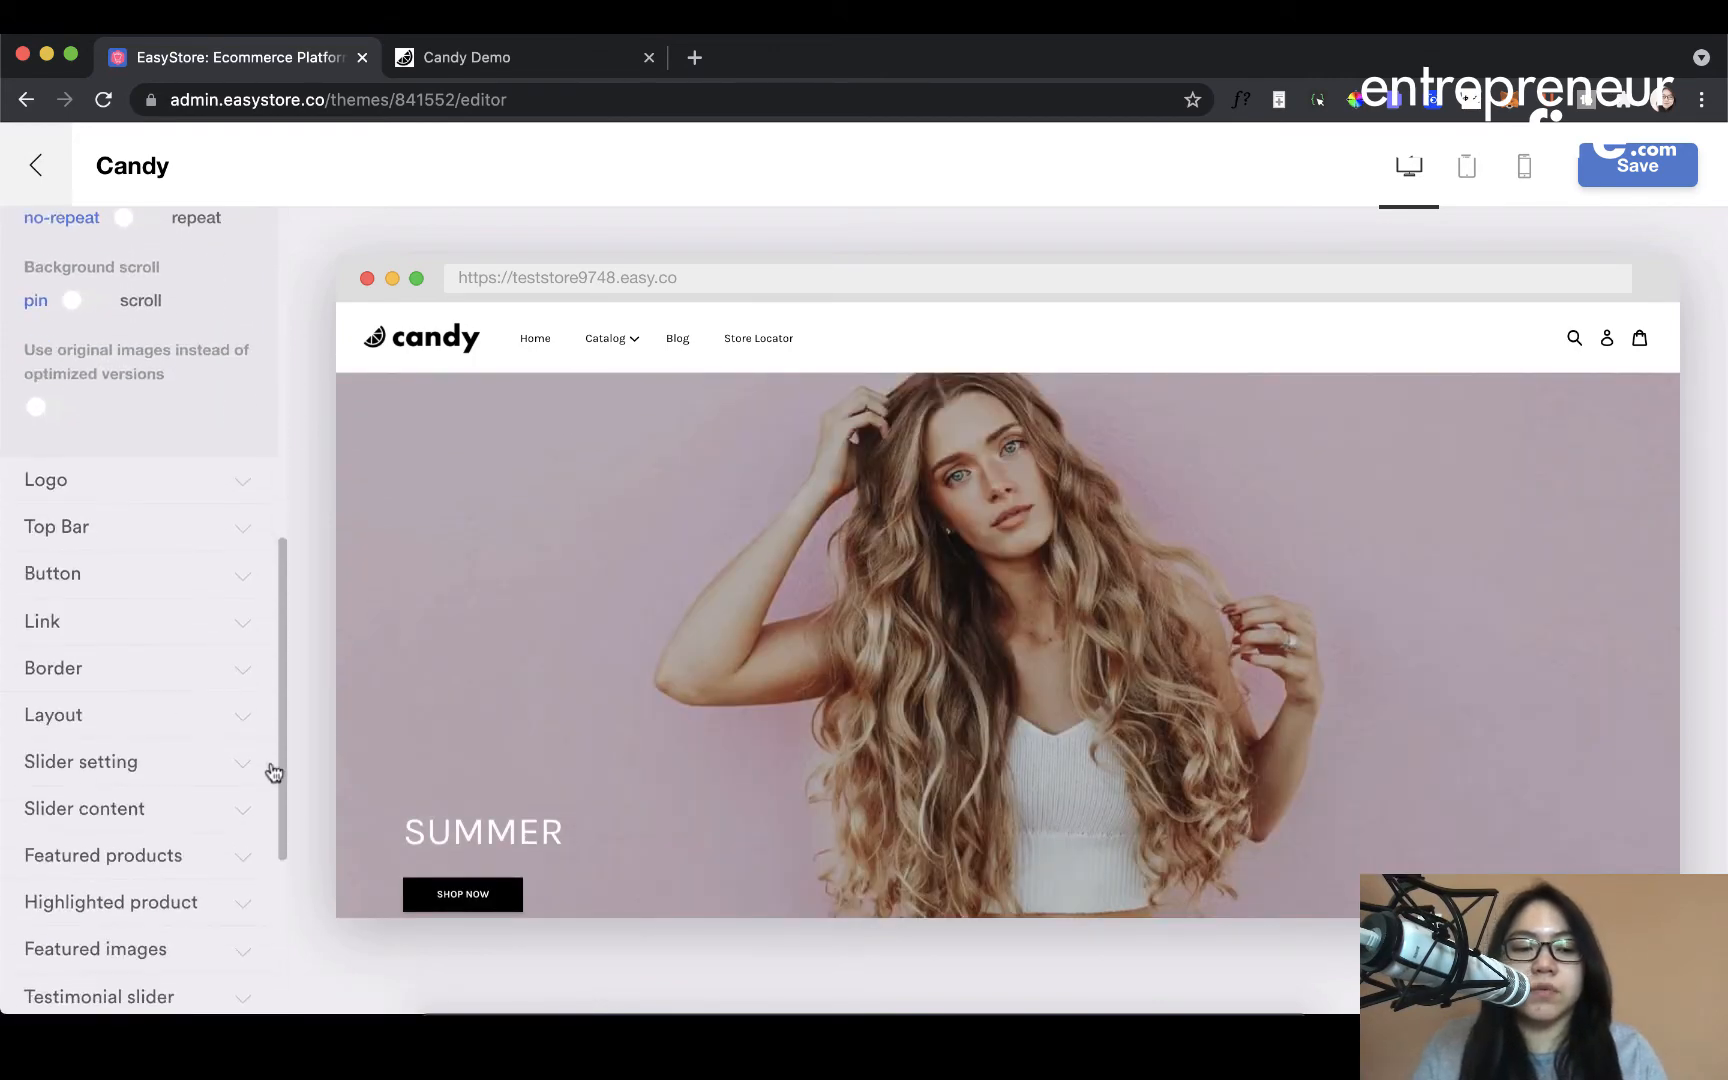
Examine the theme's Logo settings, including the logo image, logo width and favicon icon.
left_click(186, 487)
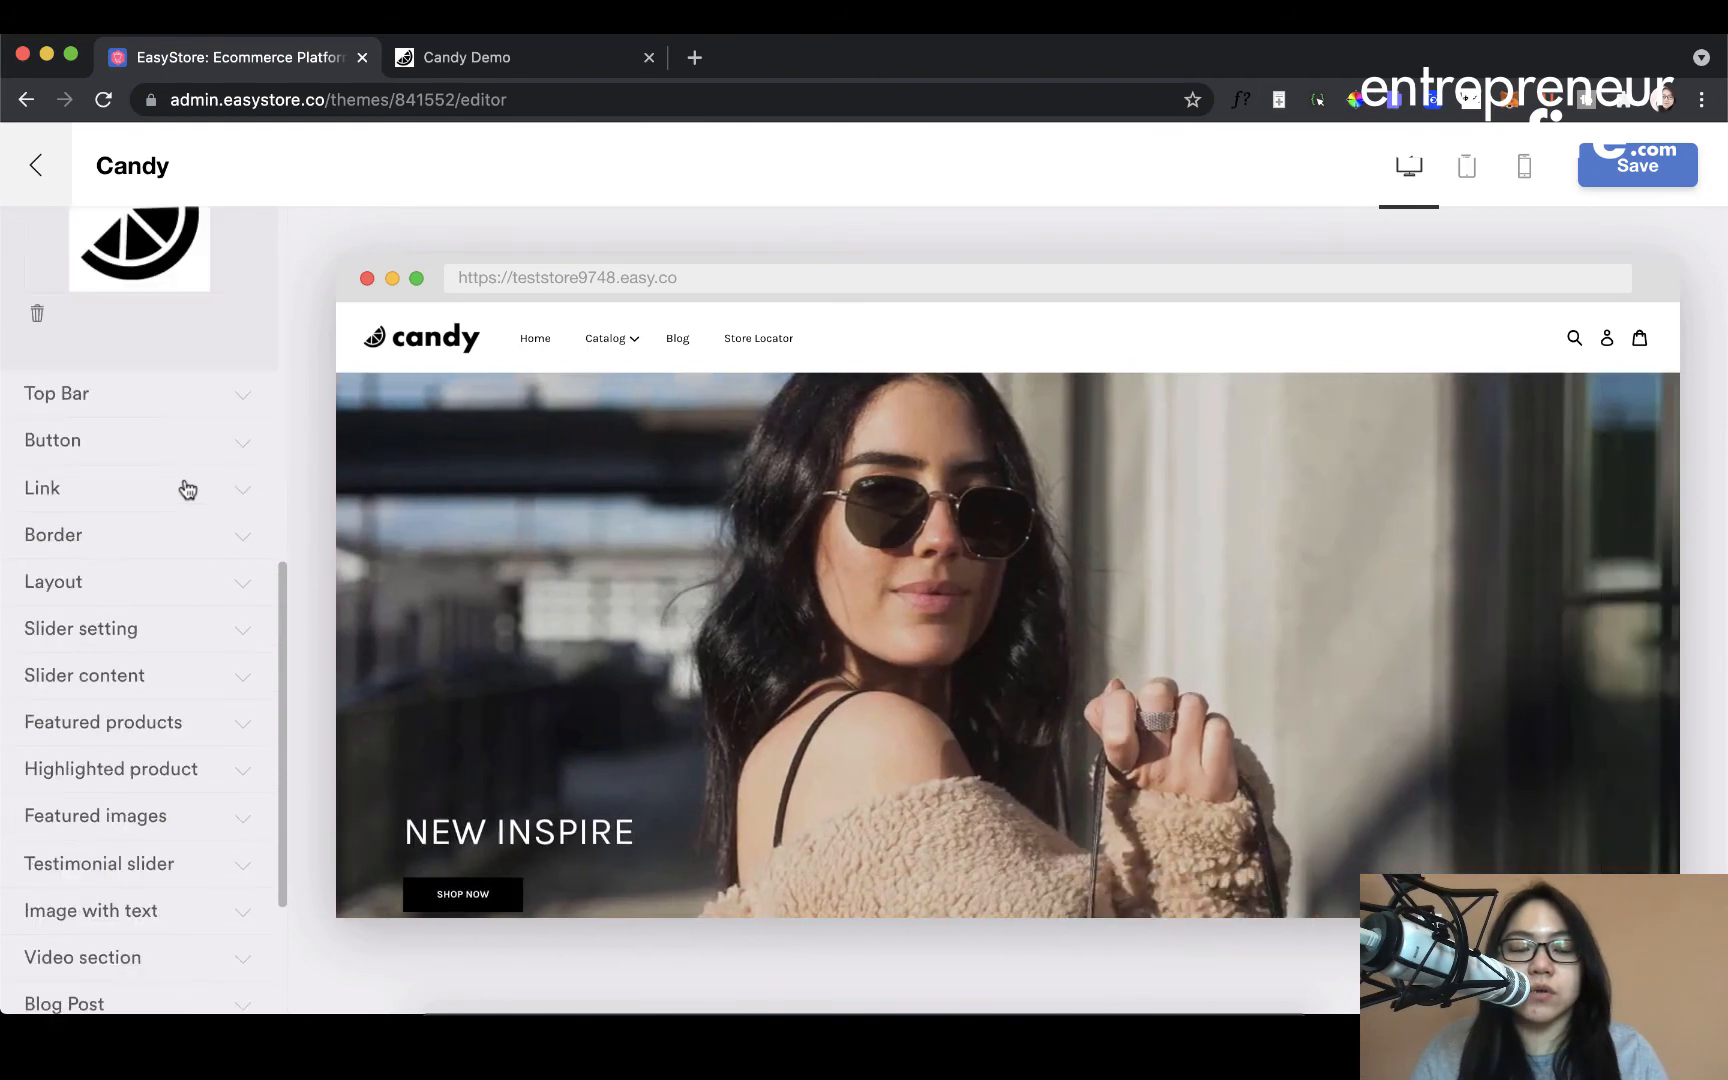
scroll(182, 578, "up", 5)
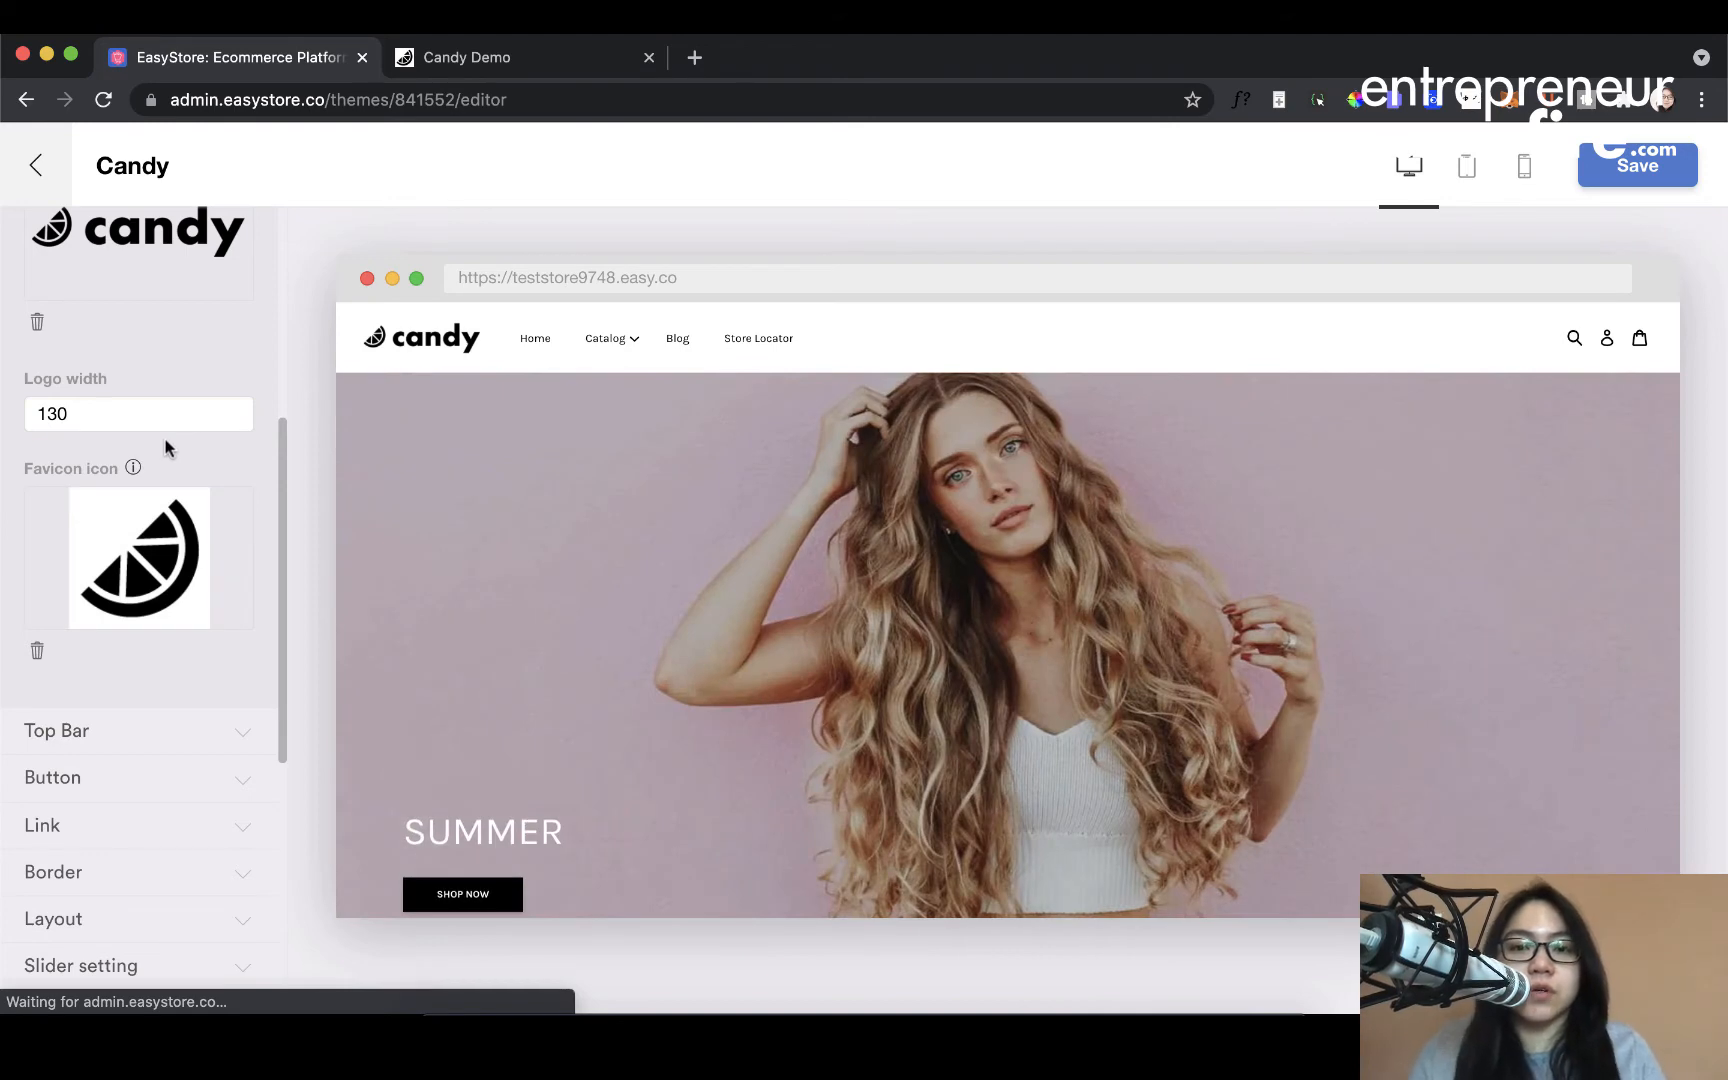
scroll(167, 450, "down", 2)
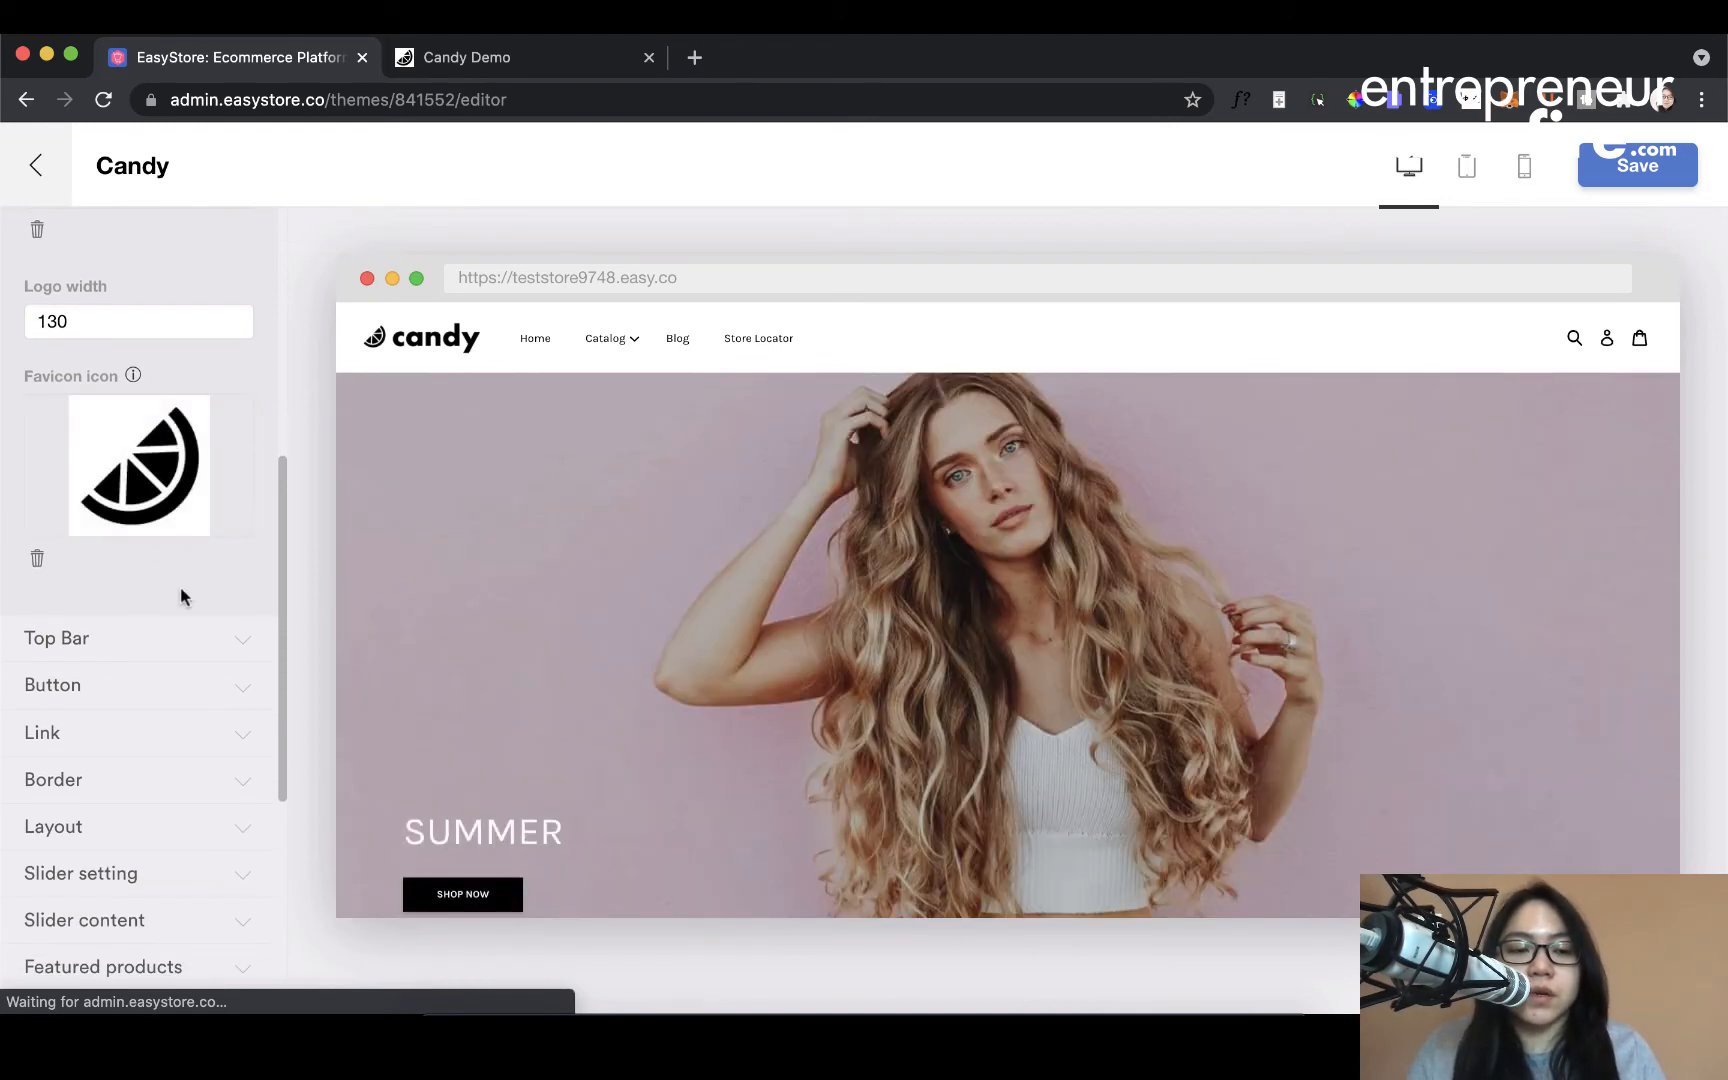
Examine the Top Bar settings for font, alignment and colors, along with the remaining theme sections and the store preview.
left_click(181, 633)
scroll(137, 598, "up", 4)
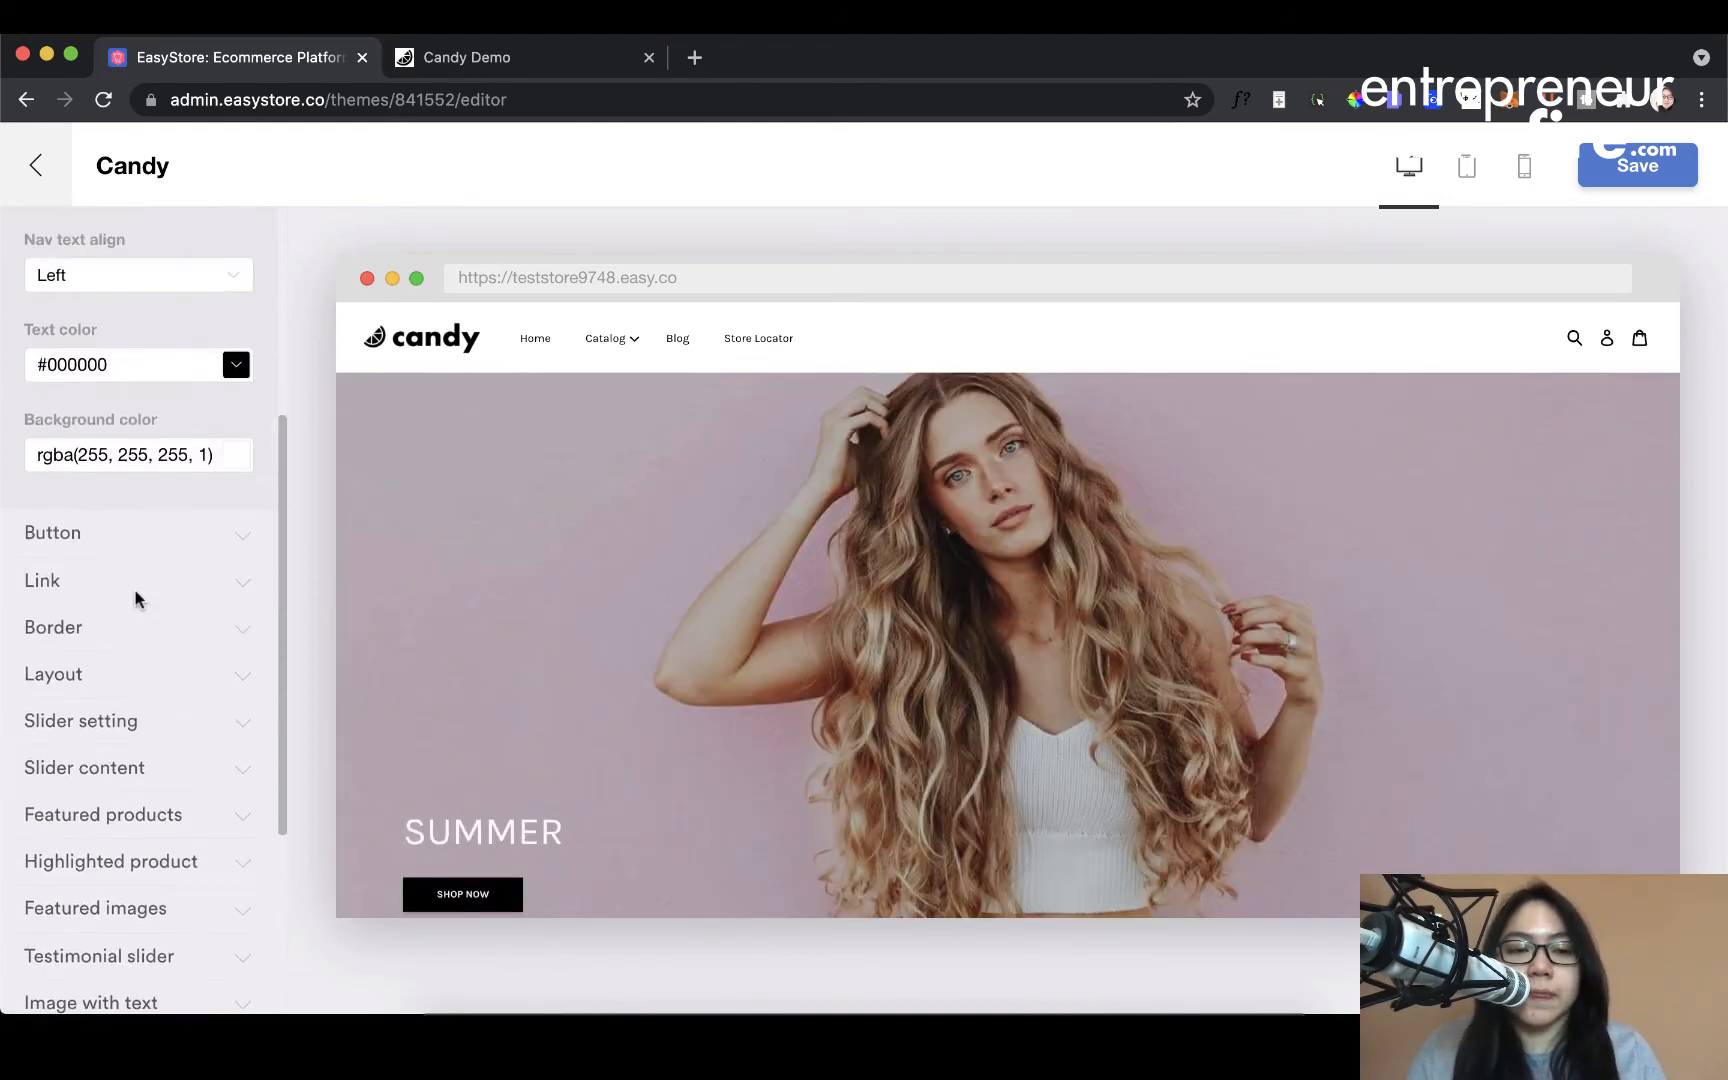
scroll(137, 598, "up", 8)
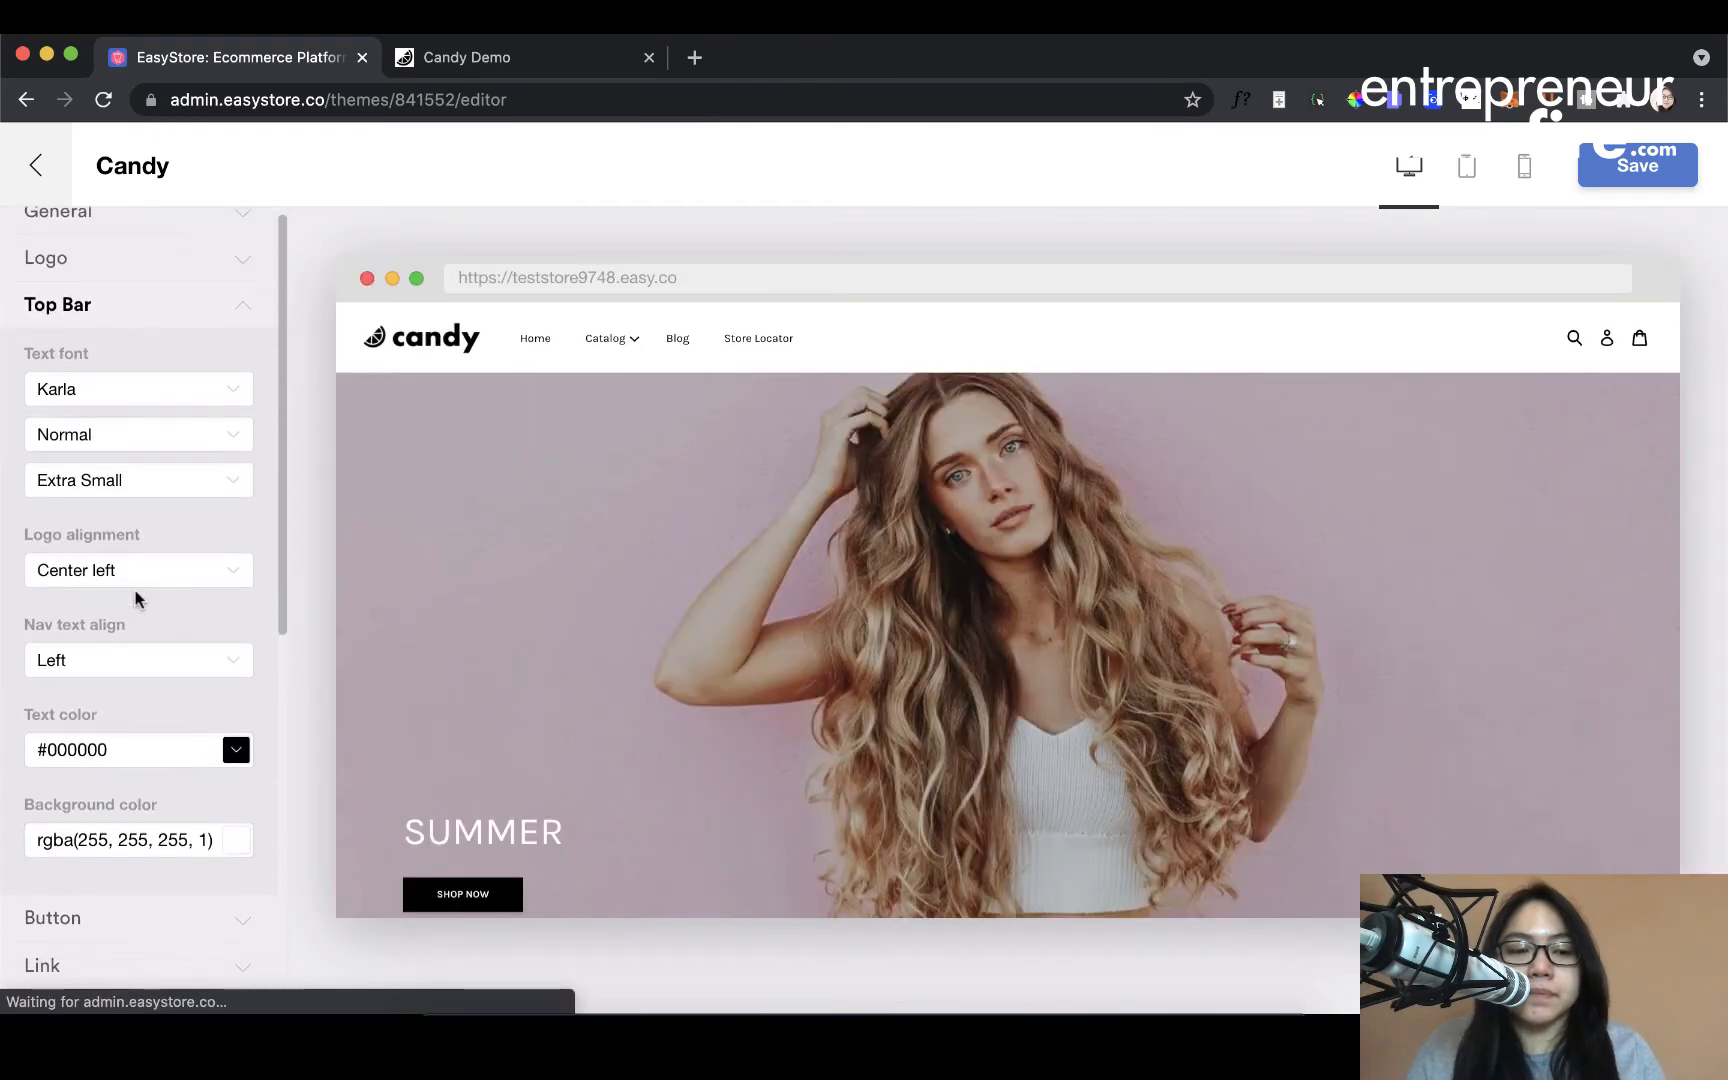
scroll(135, 598, "down", 10)
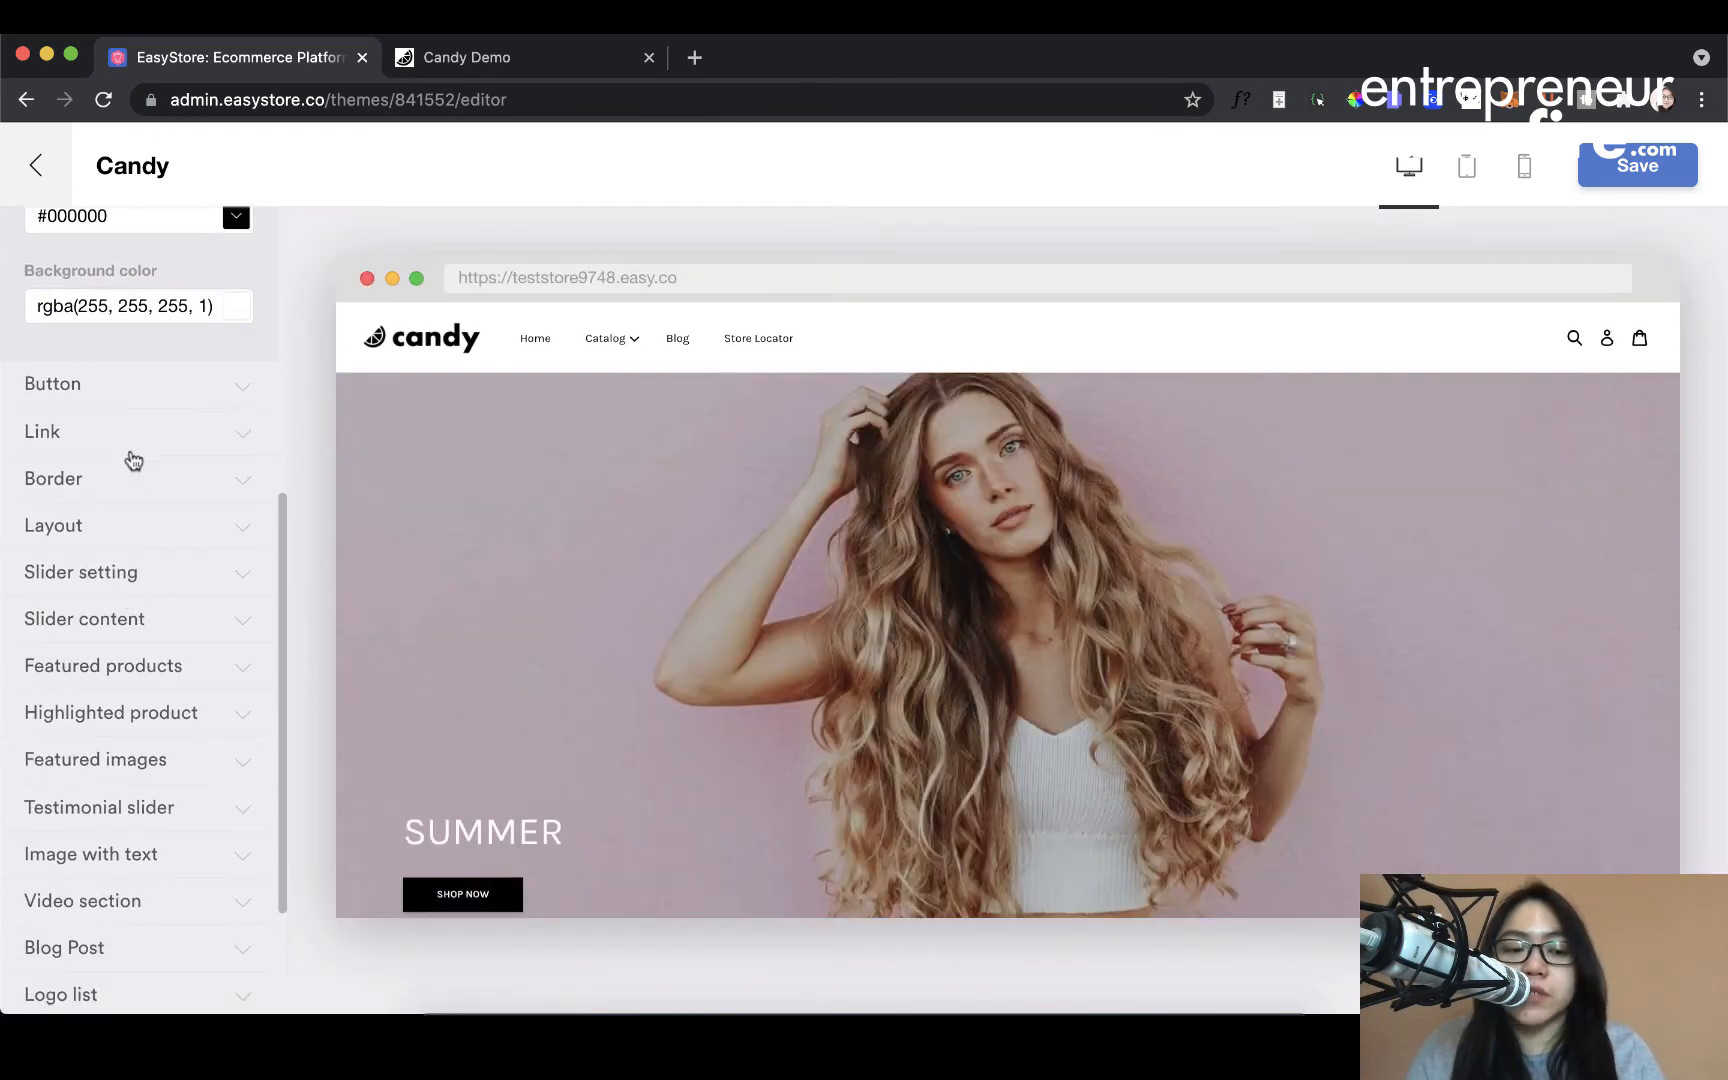
scroll(170, 582, "down", 2)
scroll(424, 671, "down", 3)
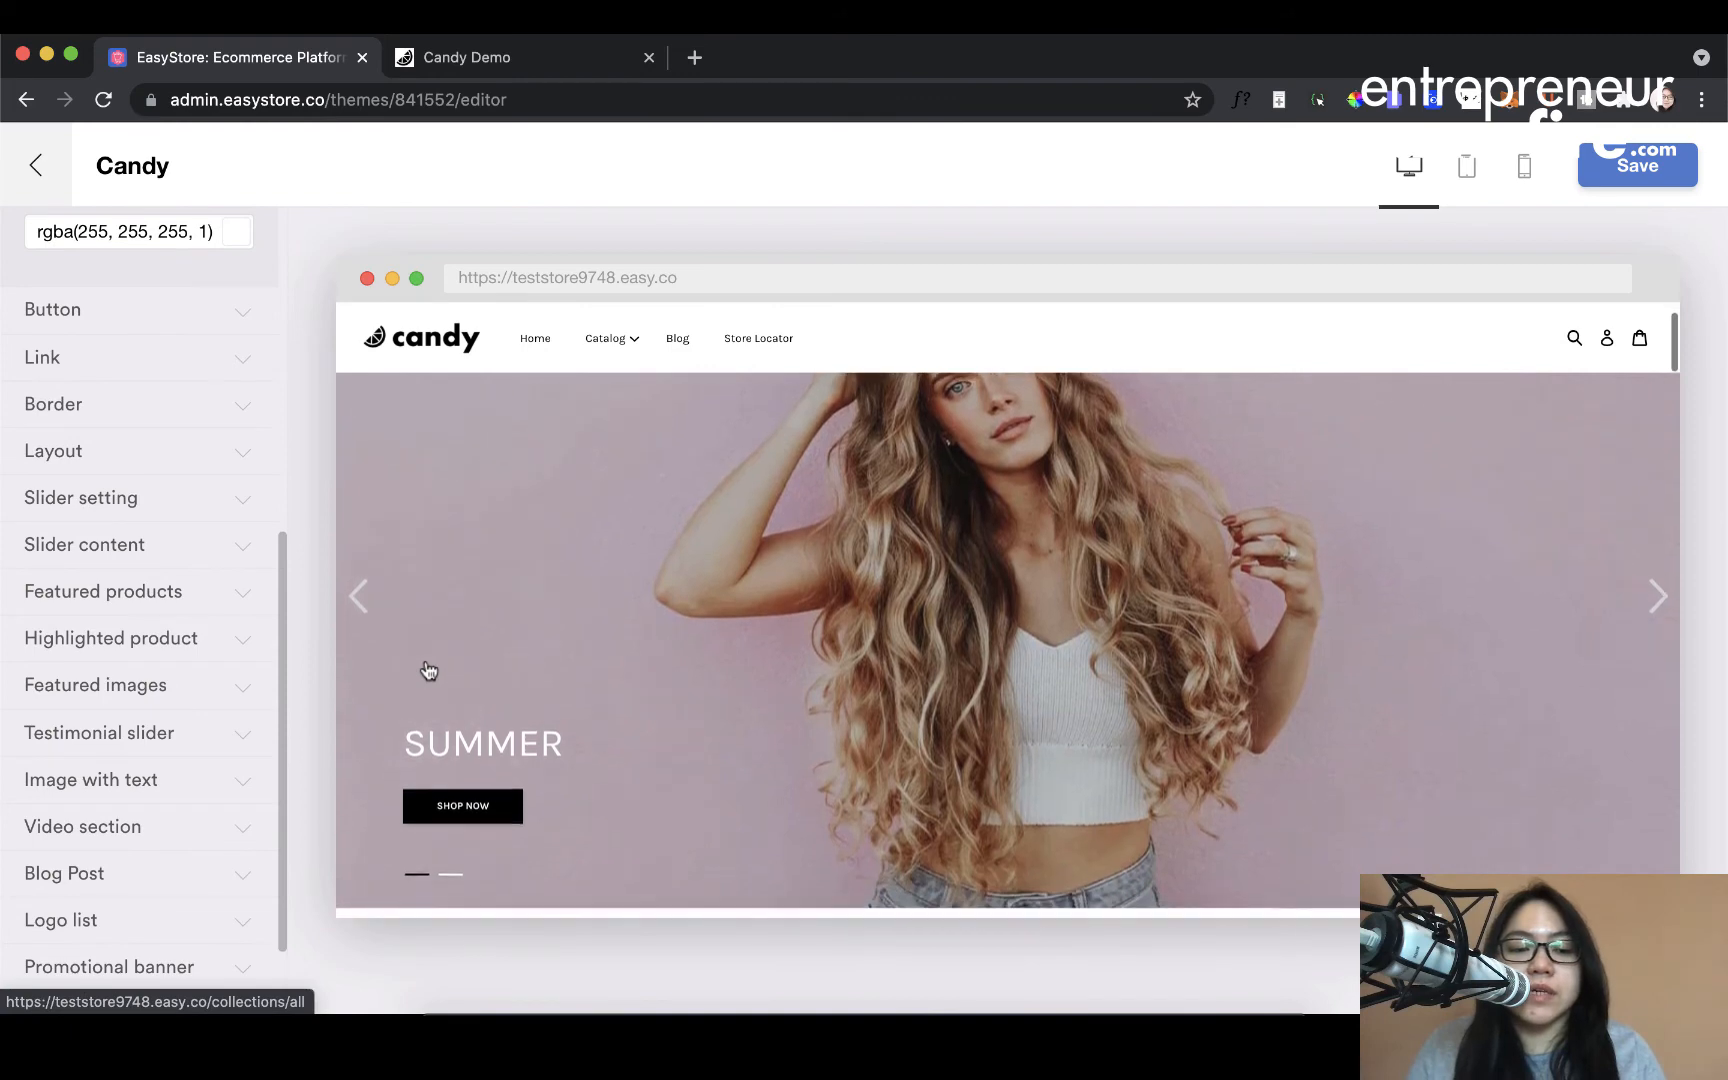
scroll(413, 690, "up", 3)
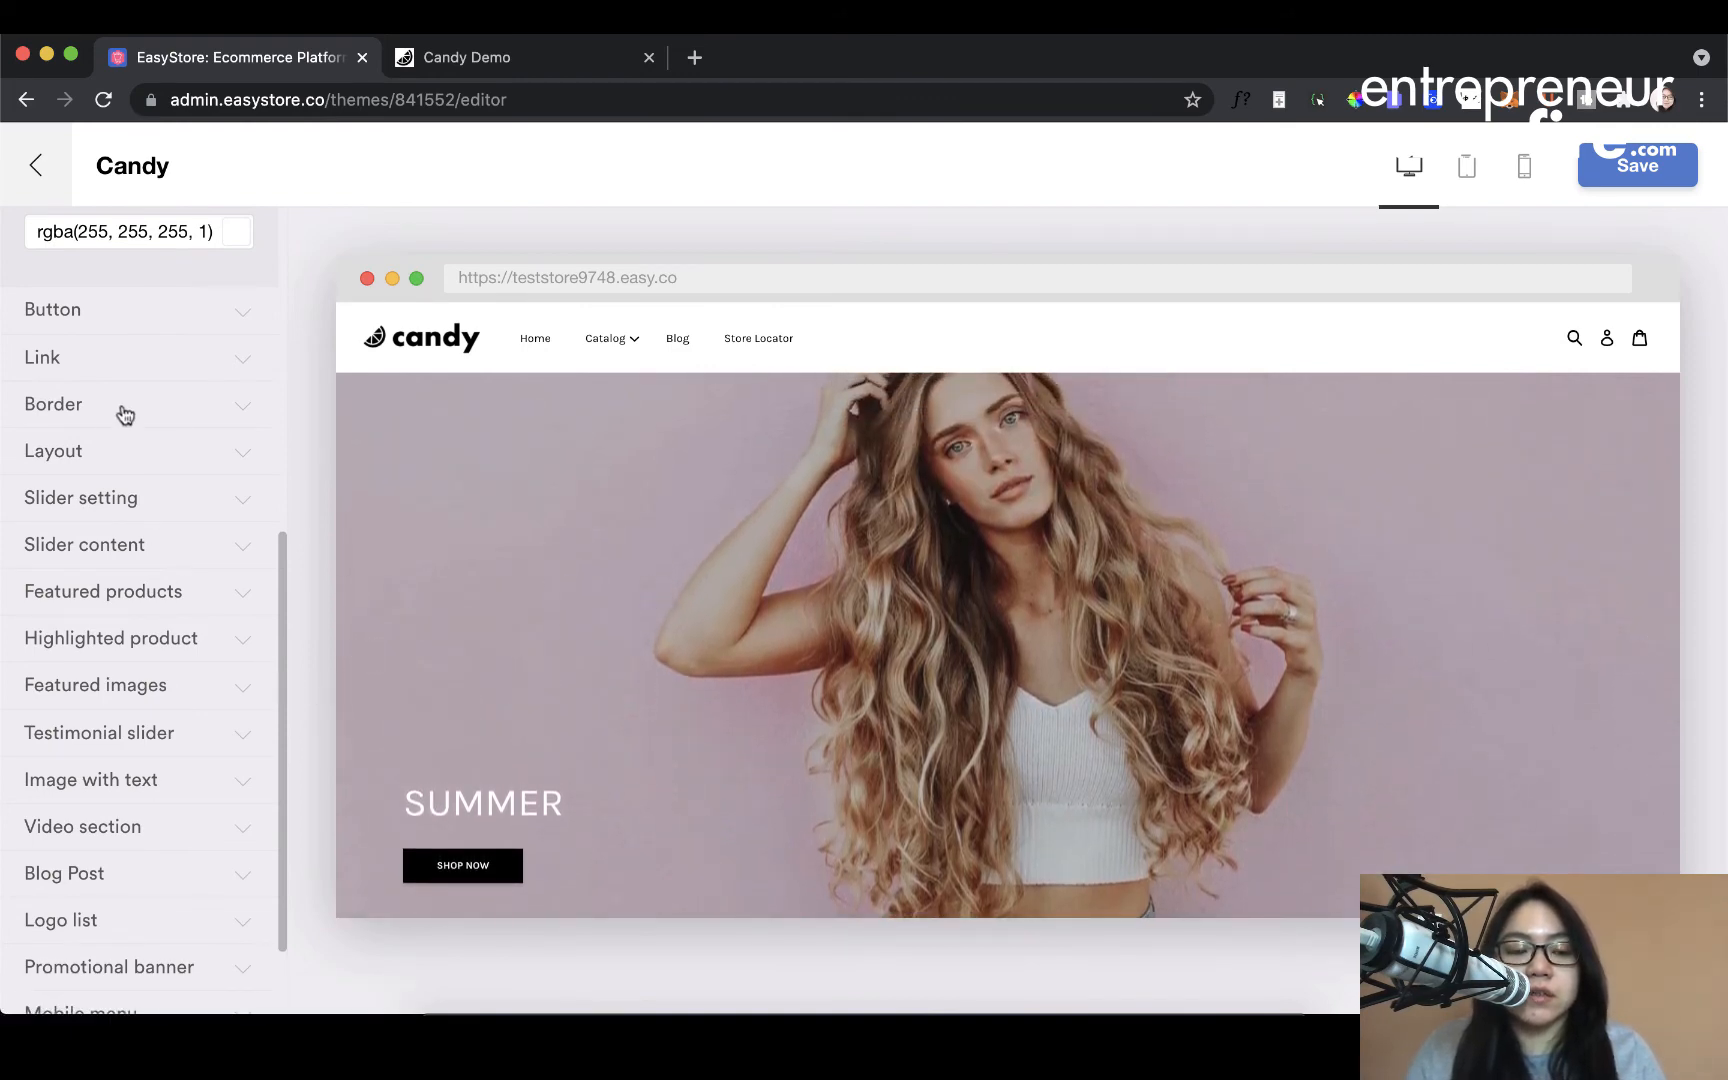
scroll(147, 482, "down", 2)
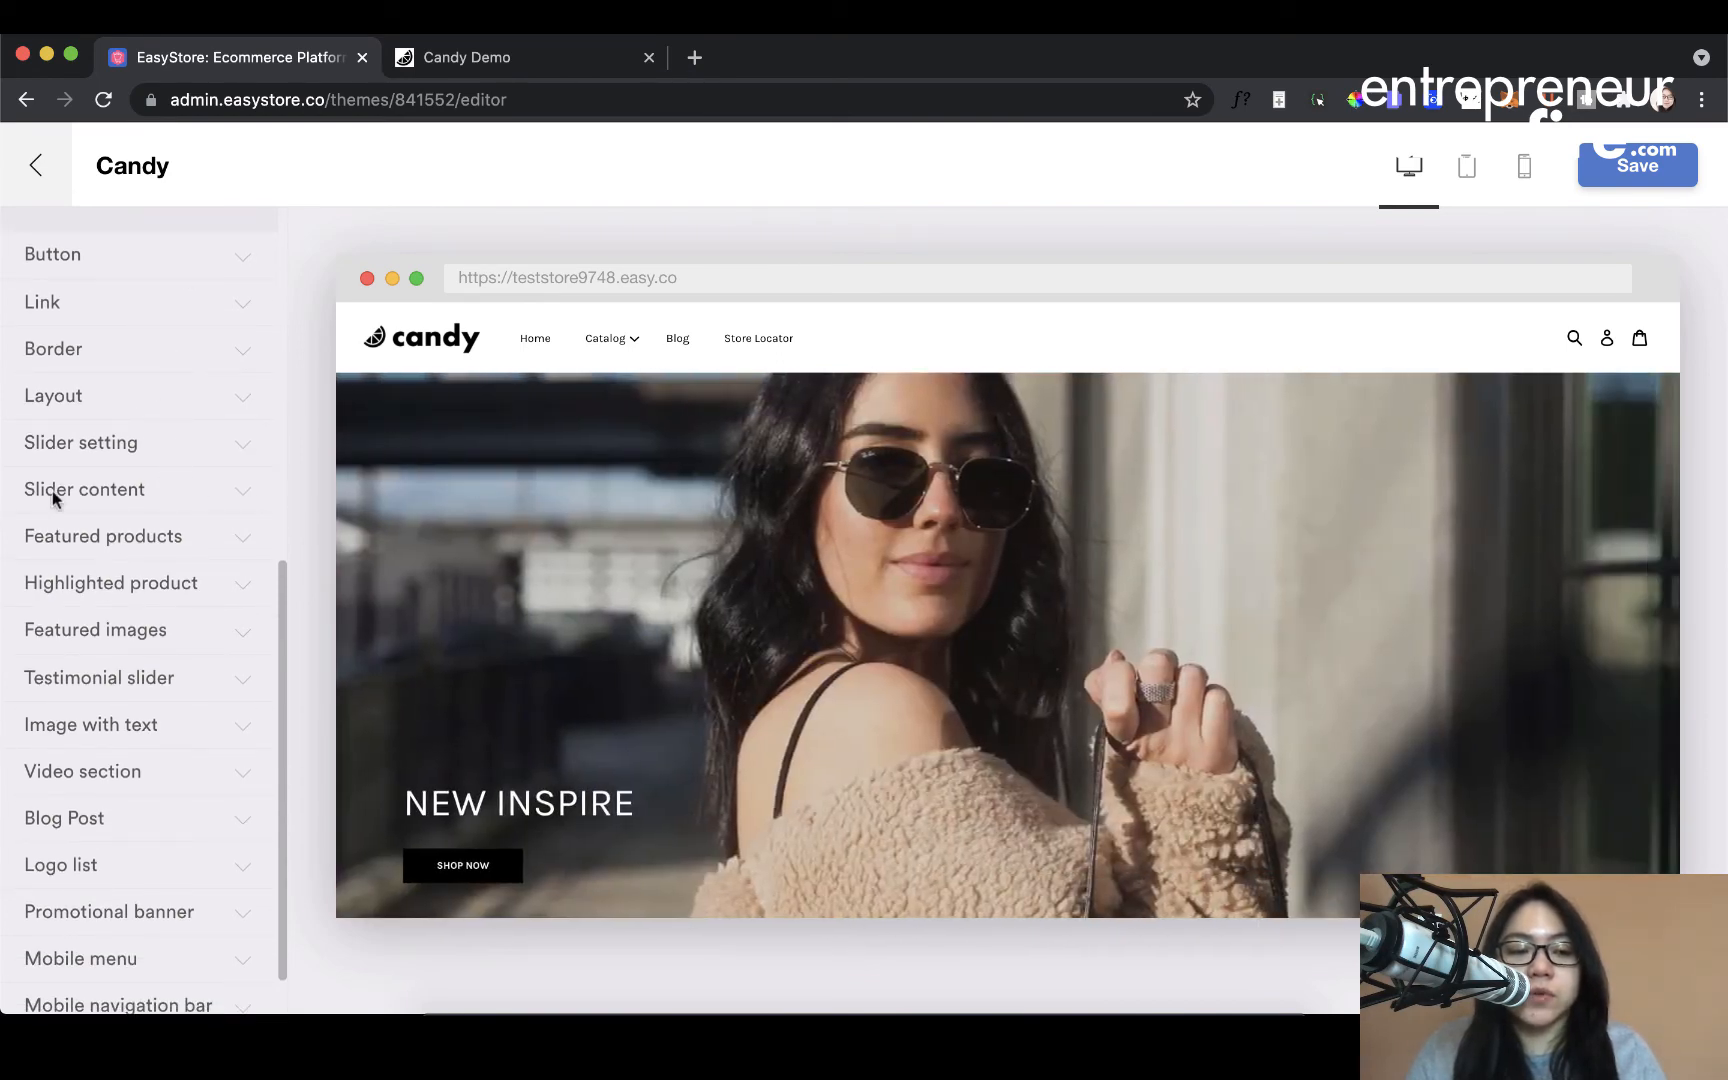
Examine the Slider content settings of slides 1 and 2, including their images, titles, button texts and links.
left_click(183, 500)
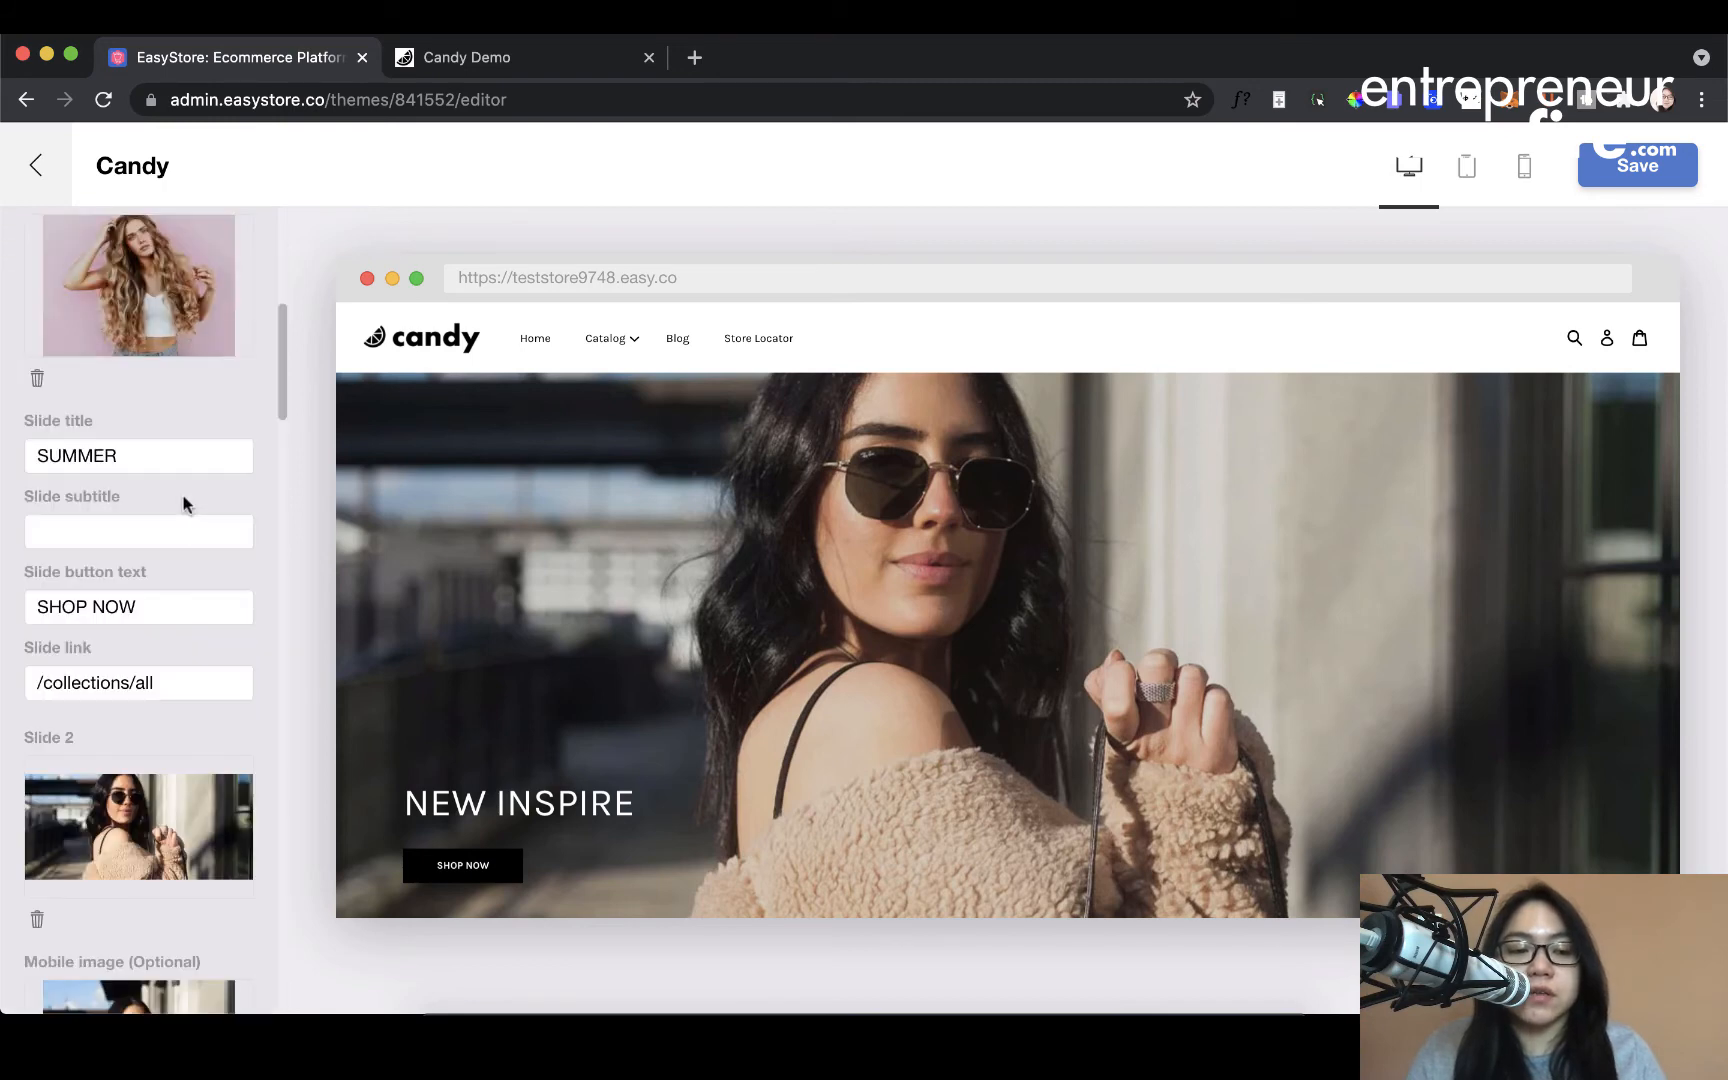
scroll(184, 500, "up", 5)
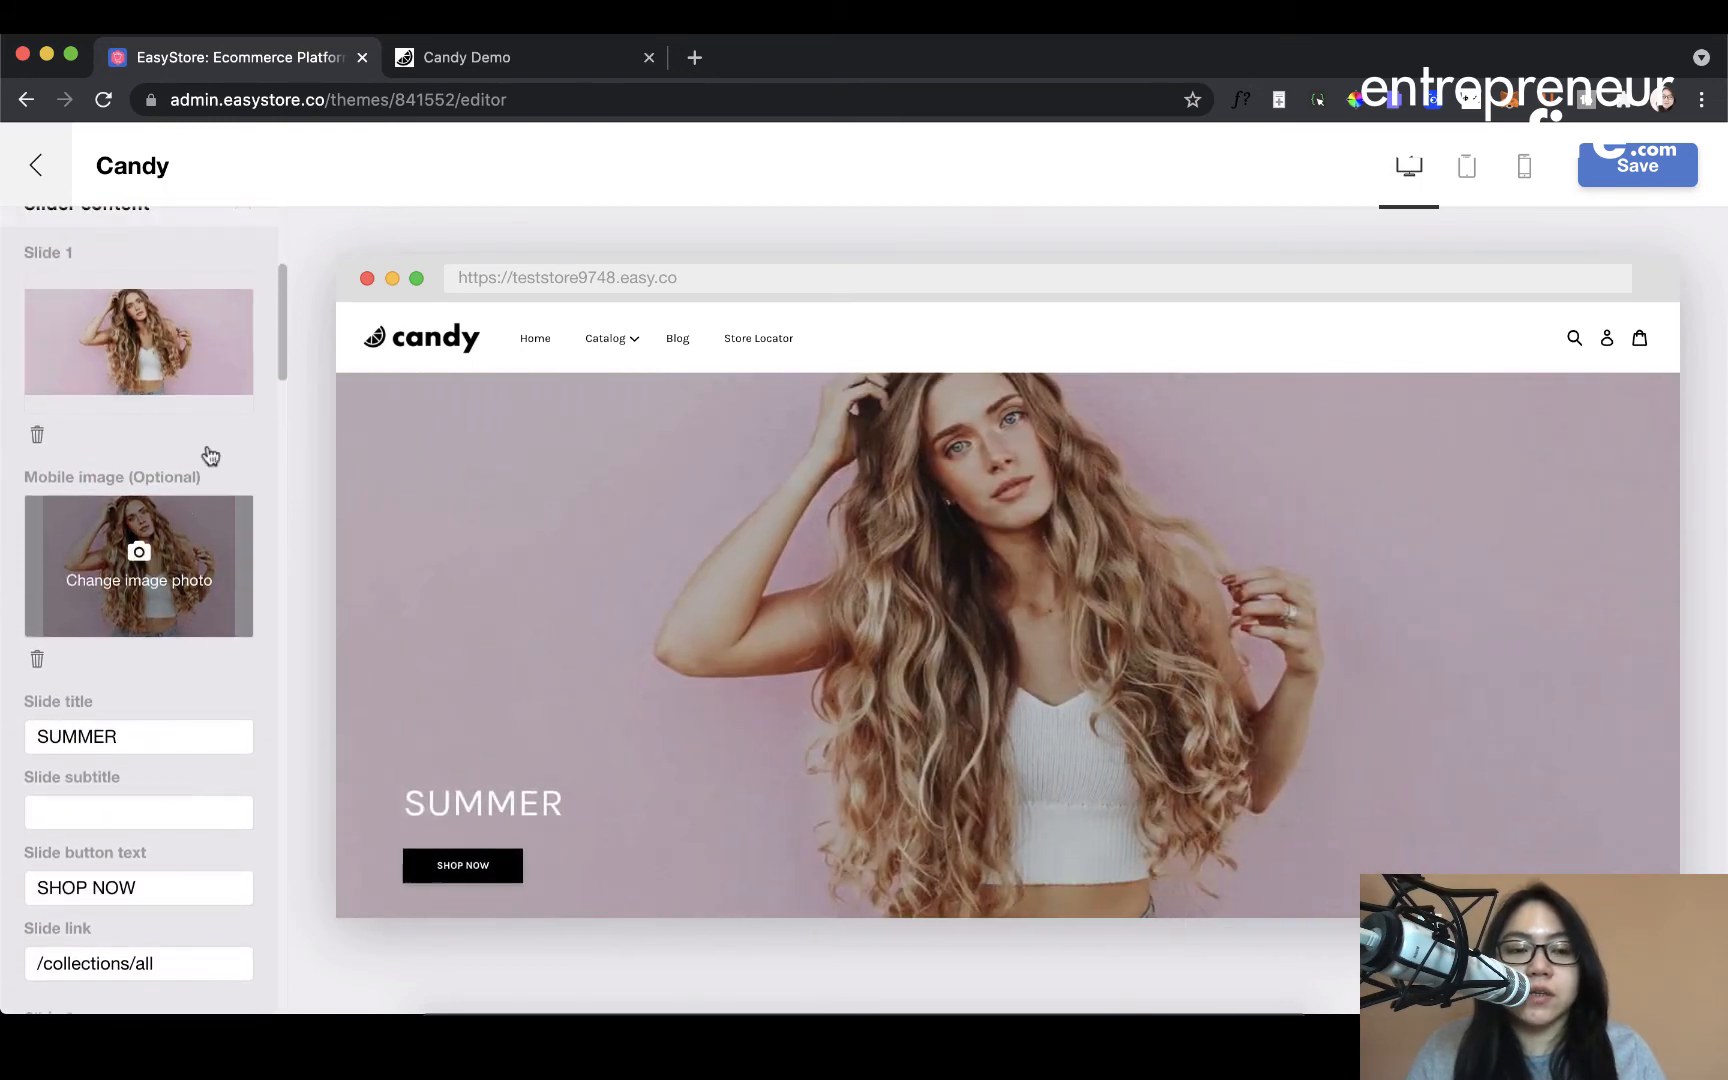
scroll(193, 545, "down", 5)
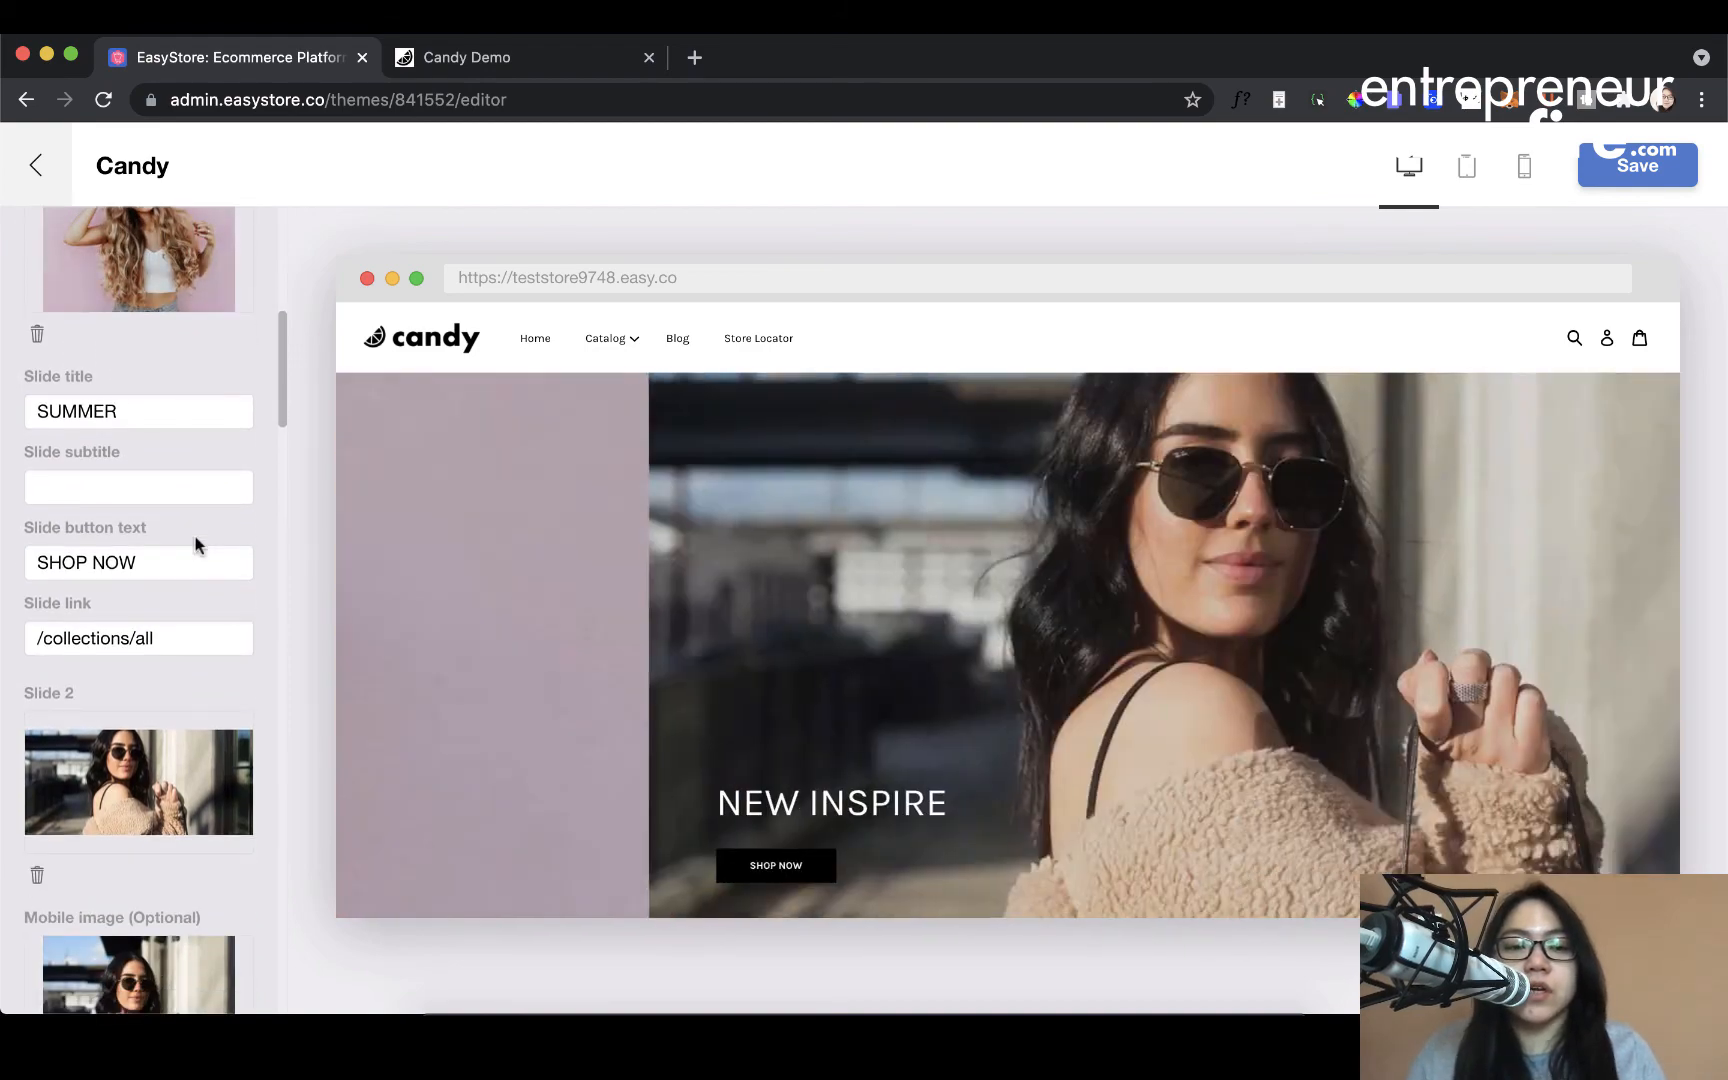
scroll(194, 543, "down", 4)
scroll(194, 543, "down", 8)
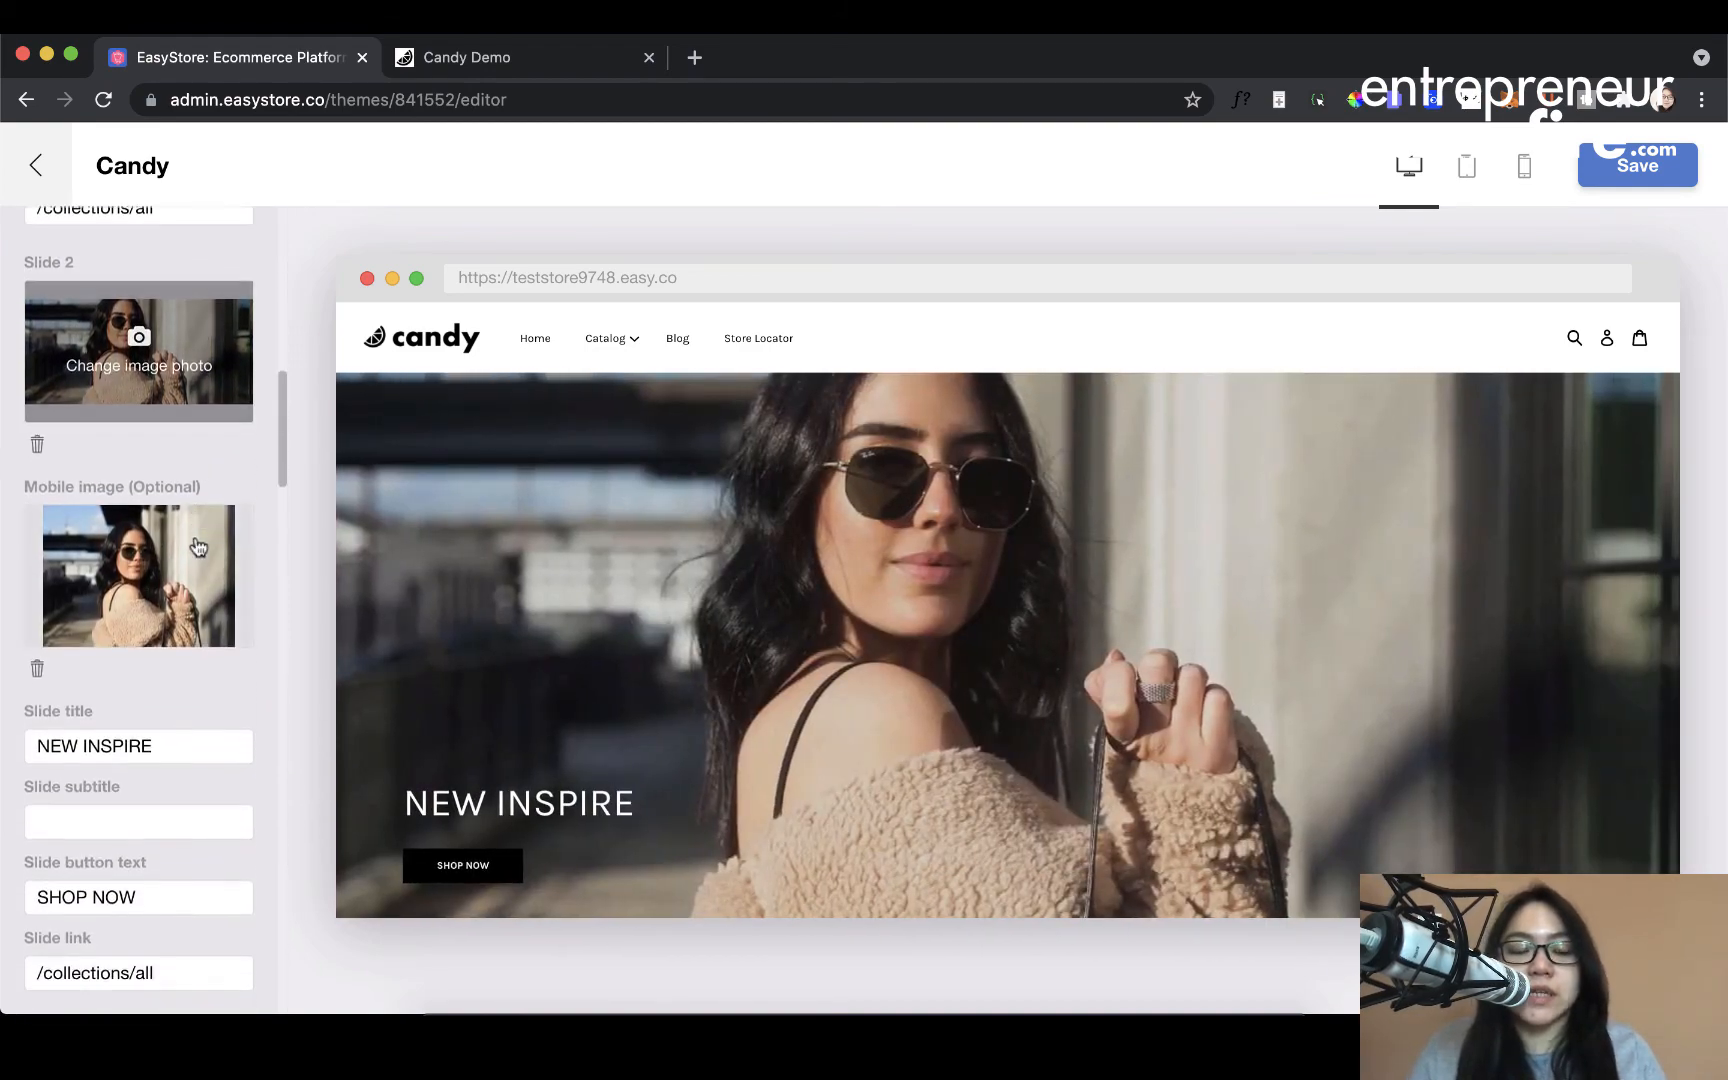
scroll(194, 543, "up", 15)
scroll(197, 545, "up", 5)
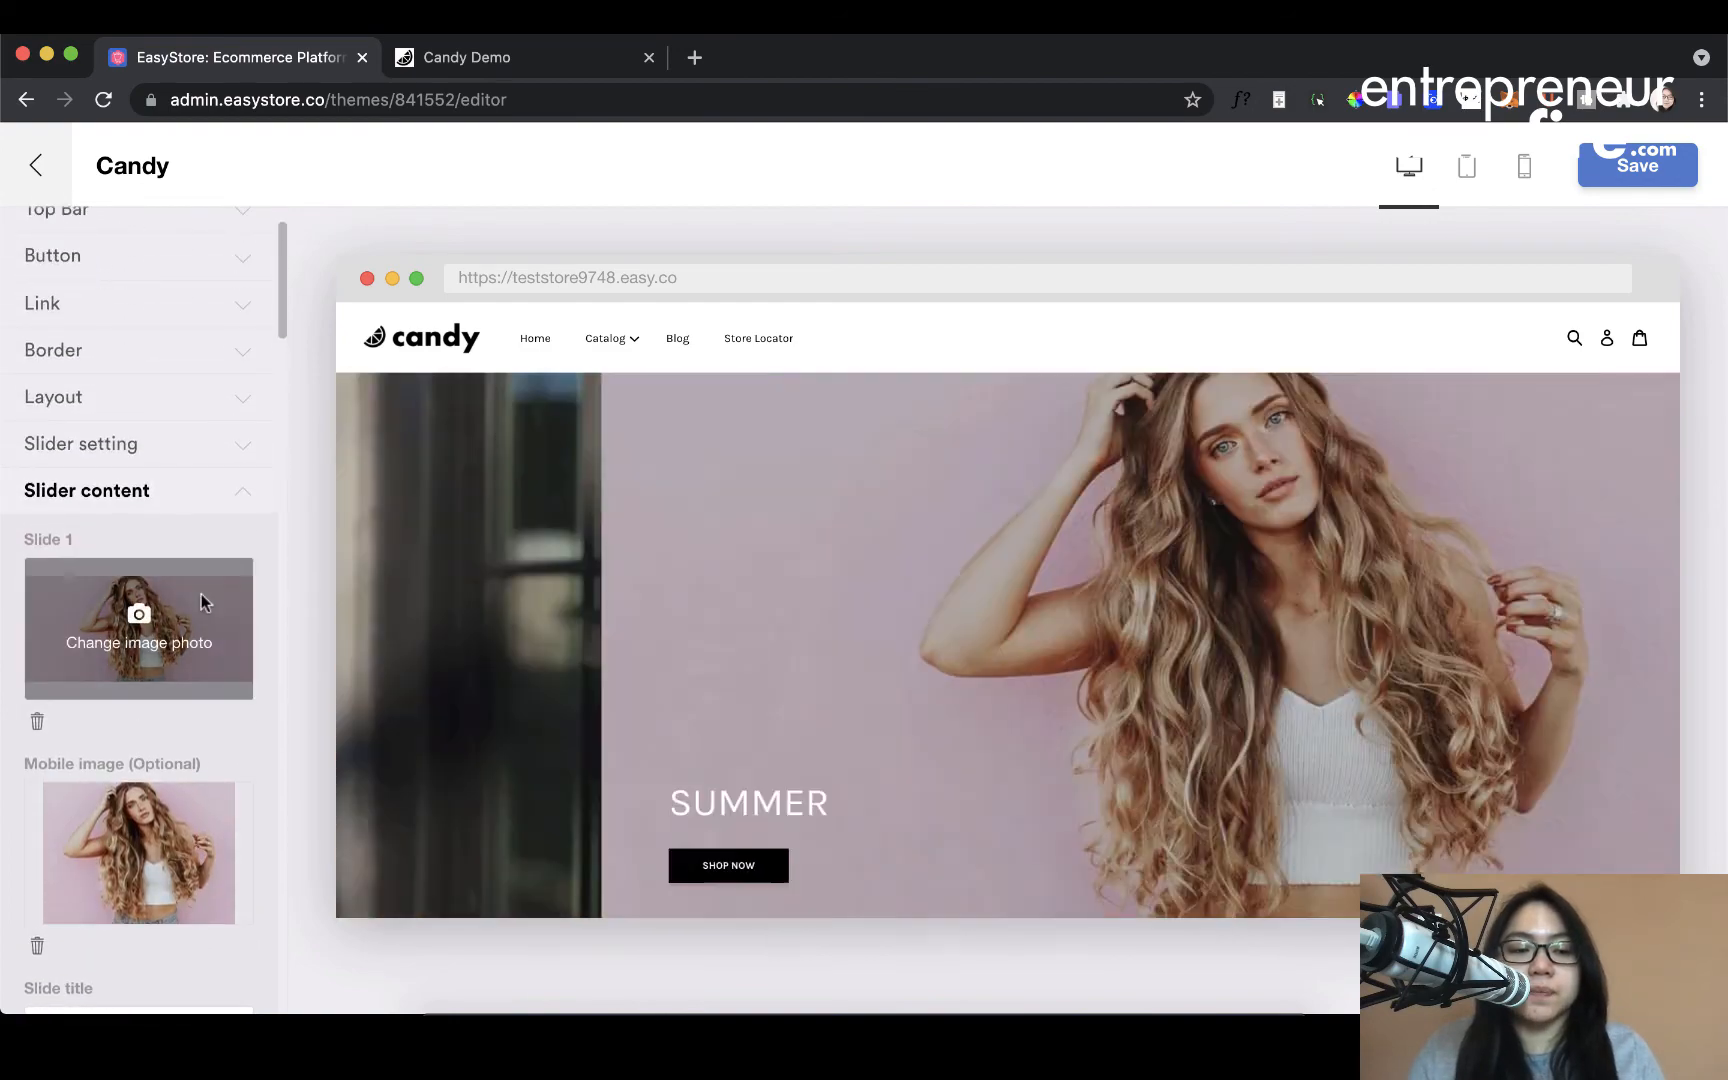
Replace slide 1's image in the slider content with the shoe photo from the product images.
left_click(201, 594)
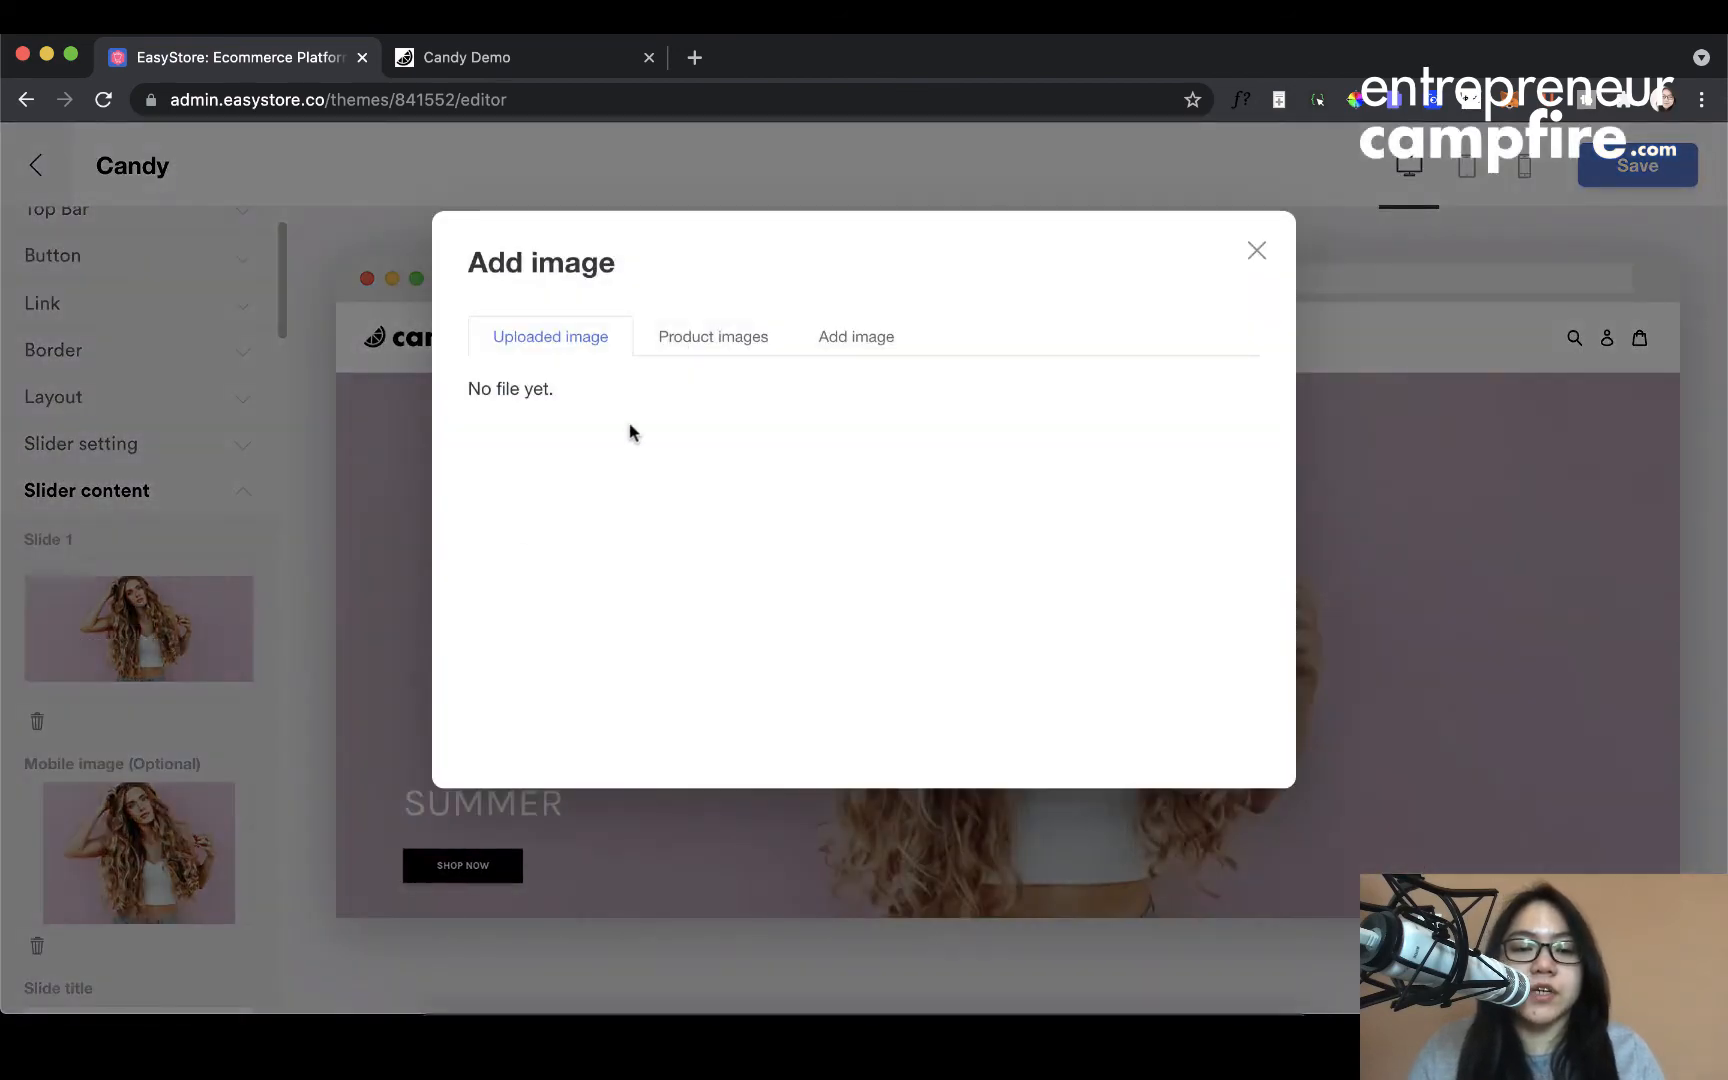
left_click(736, 337)
left_click(553, 473)
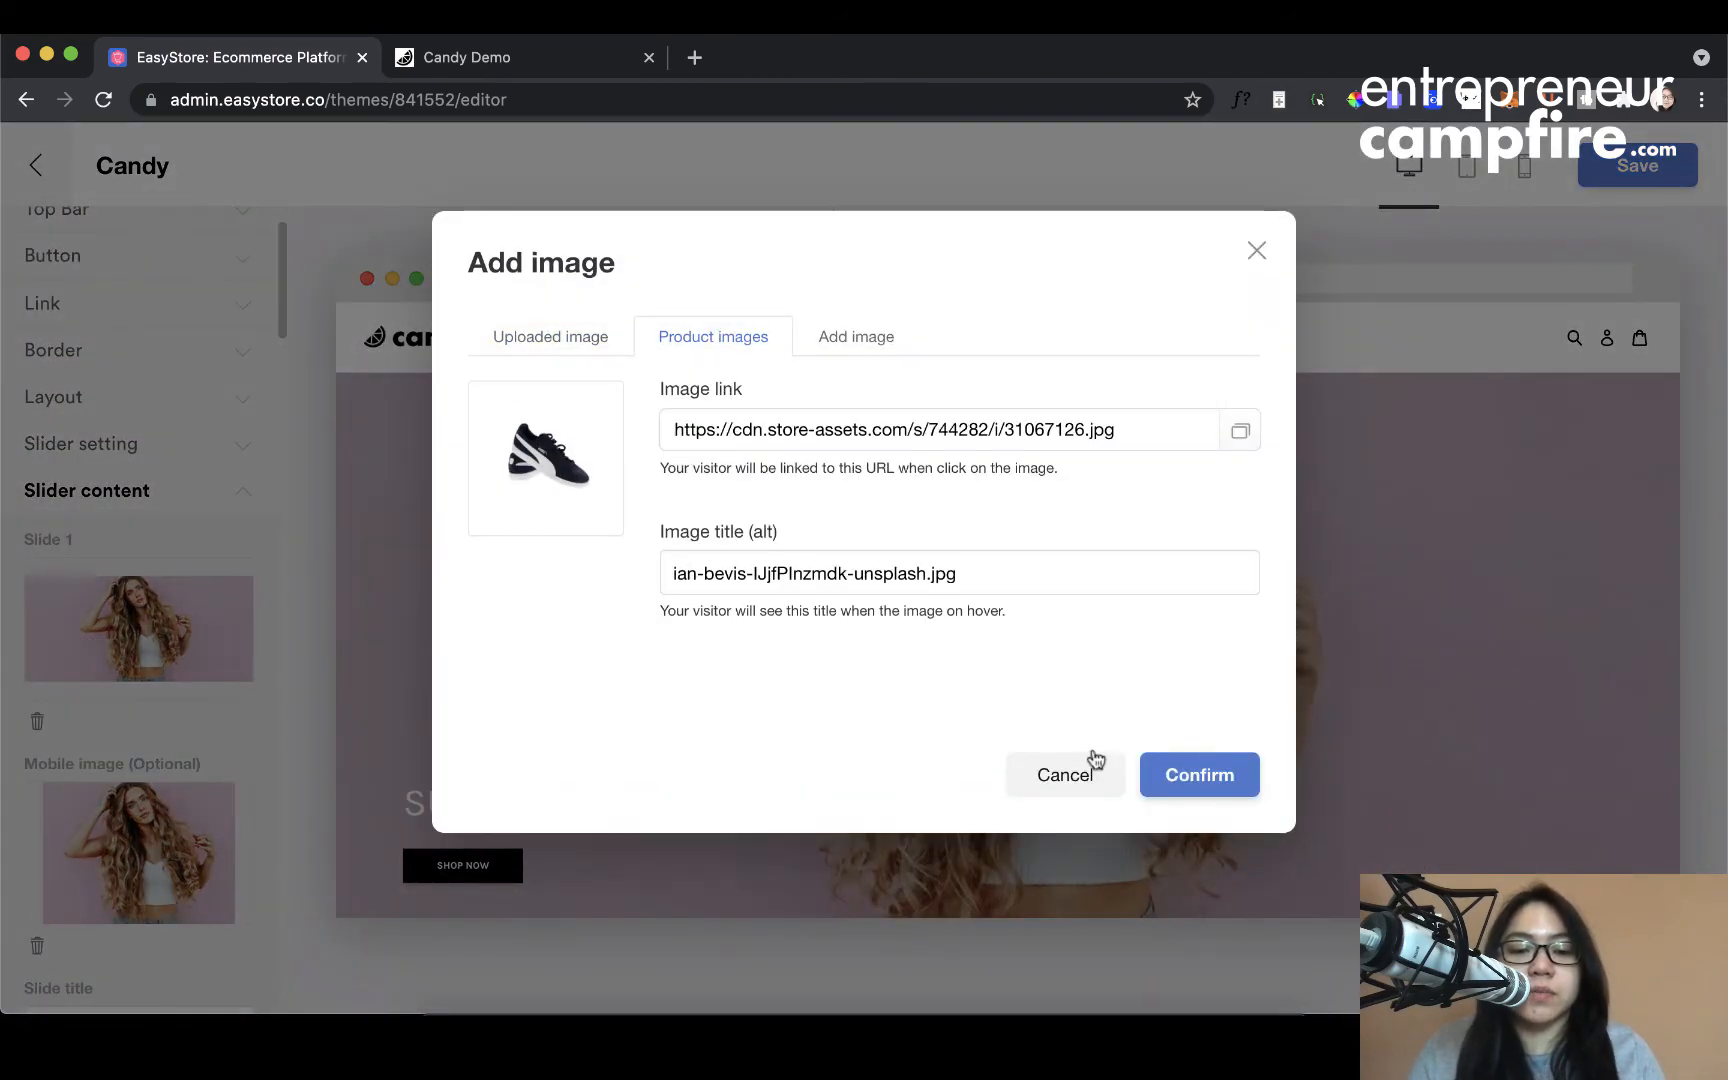
left_click(1157, 783)
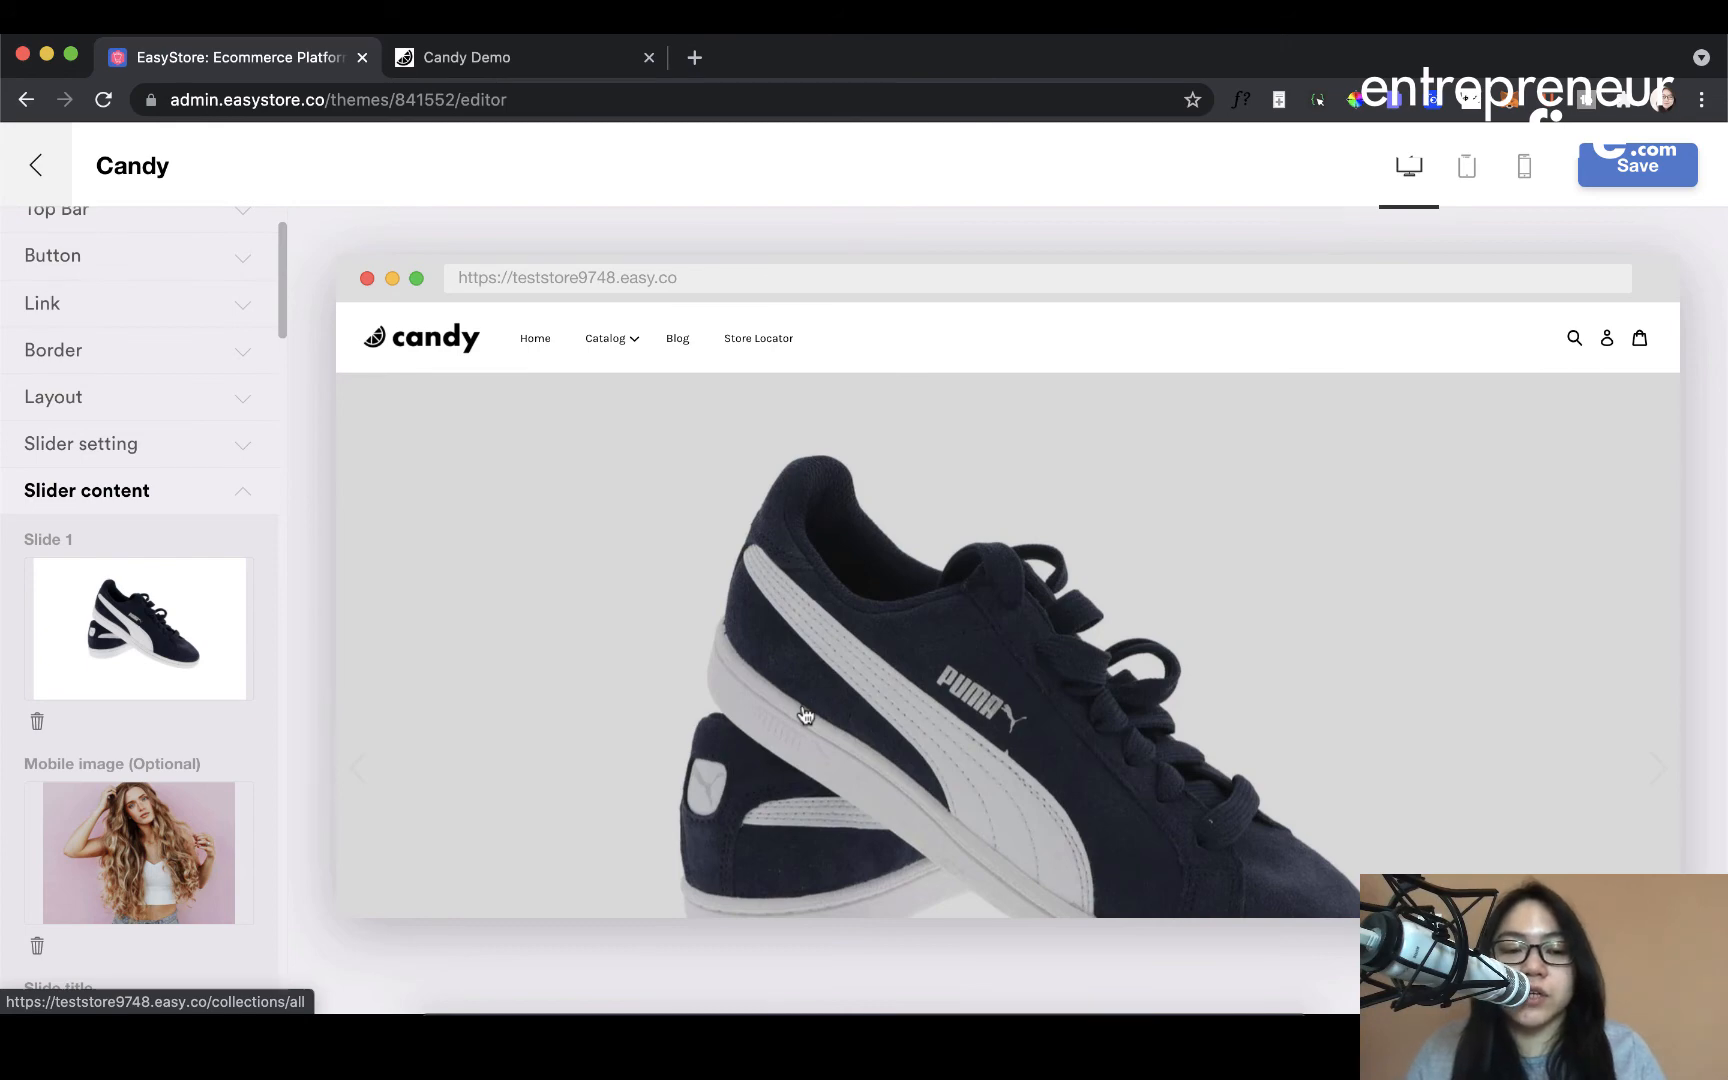
scroll(135, 598, "down", 3)
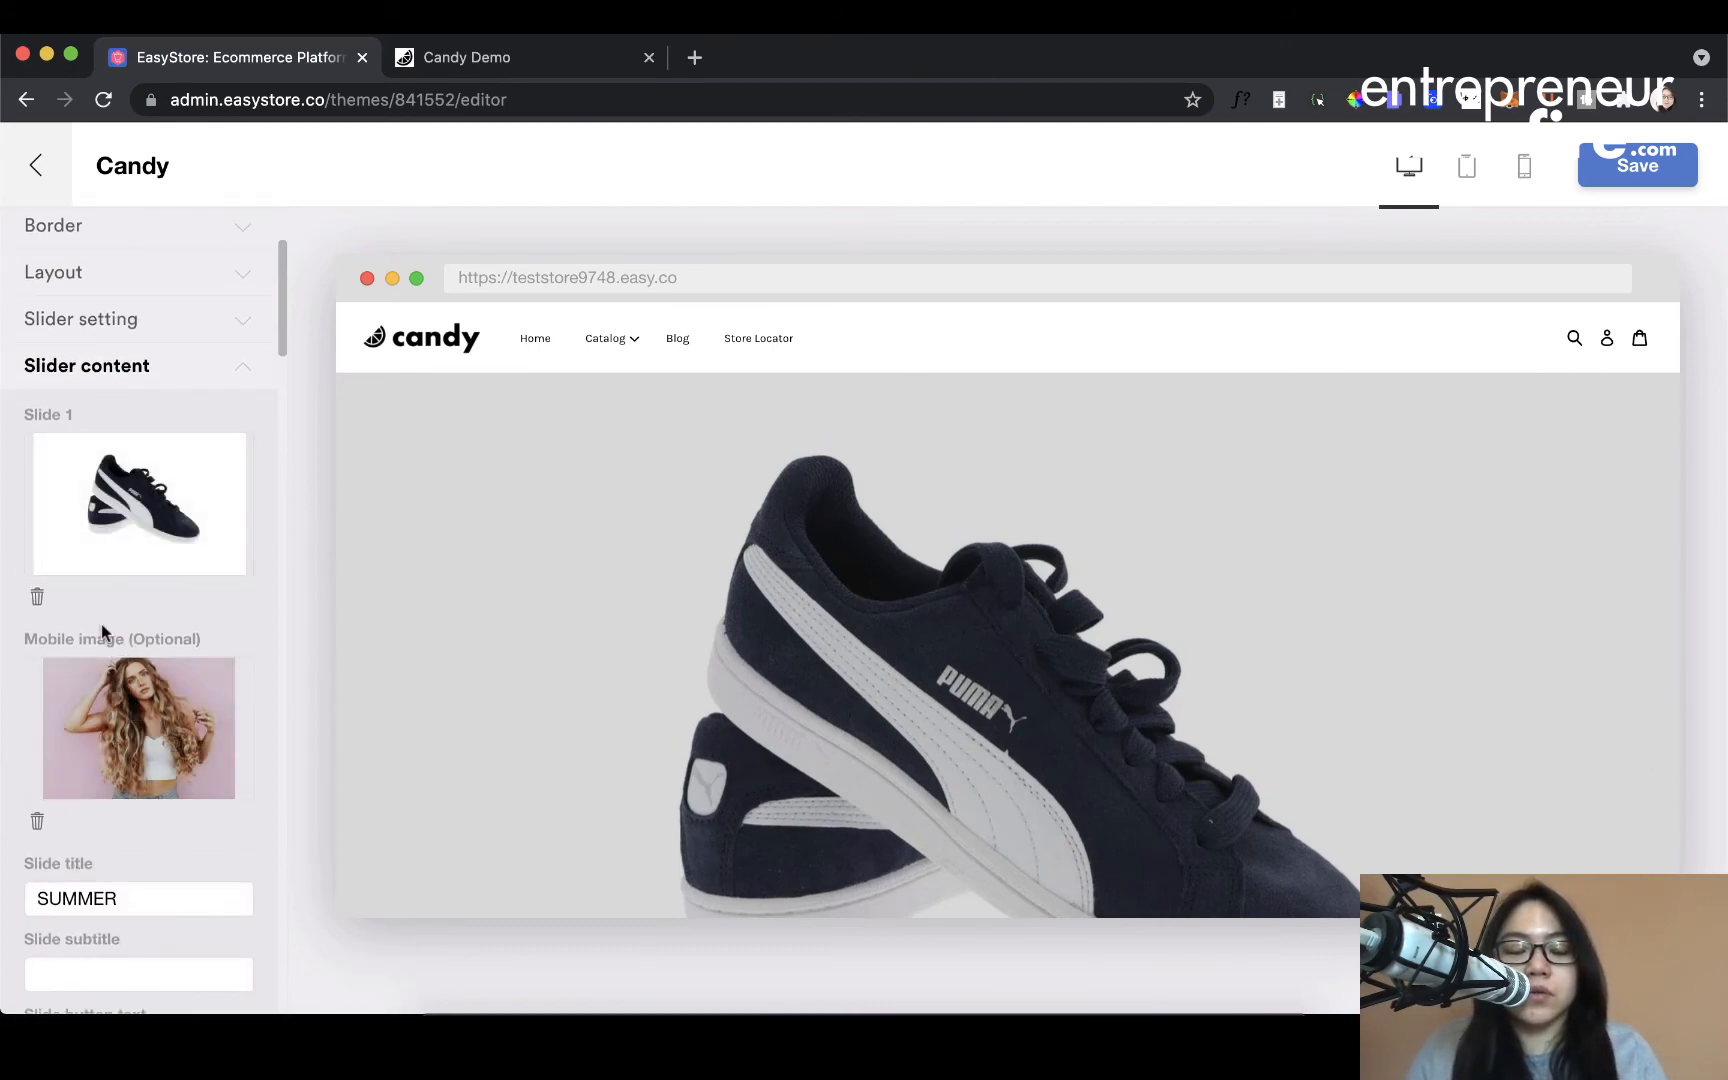
mouse_move(140, 495)
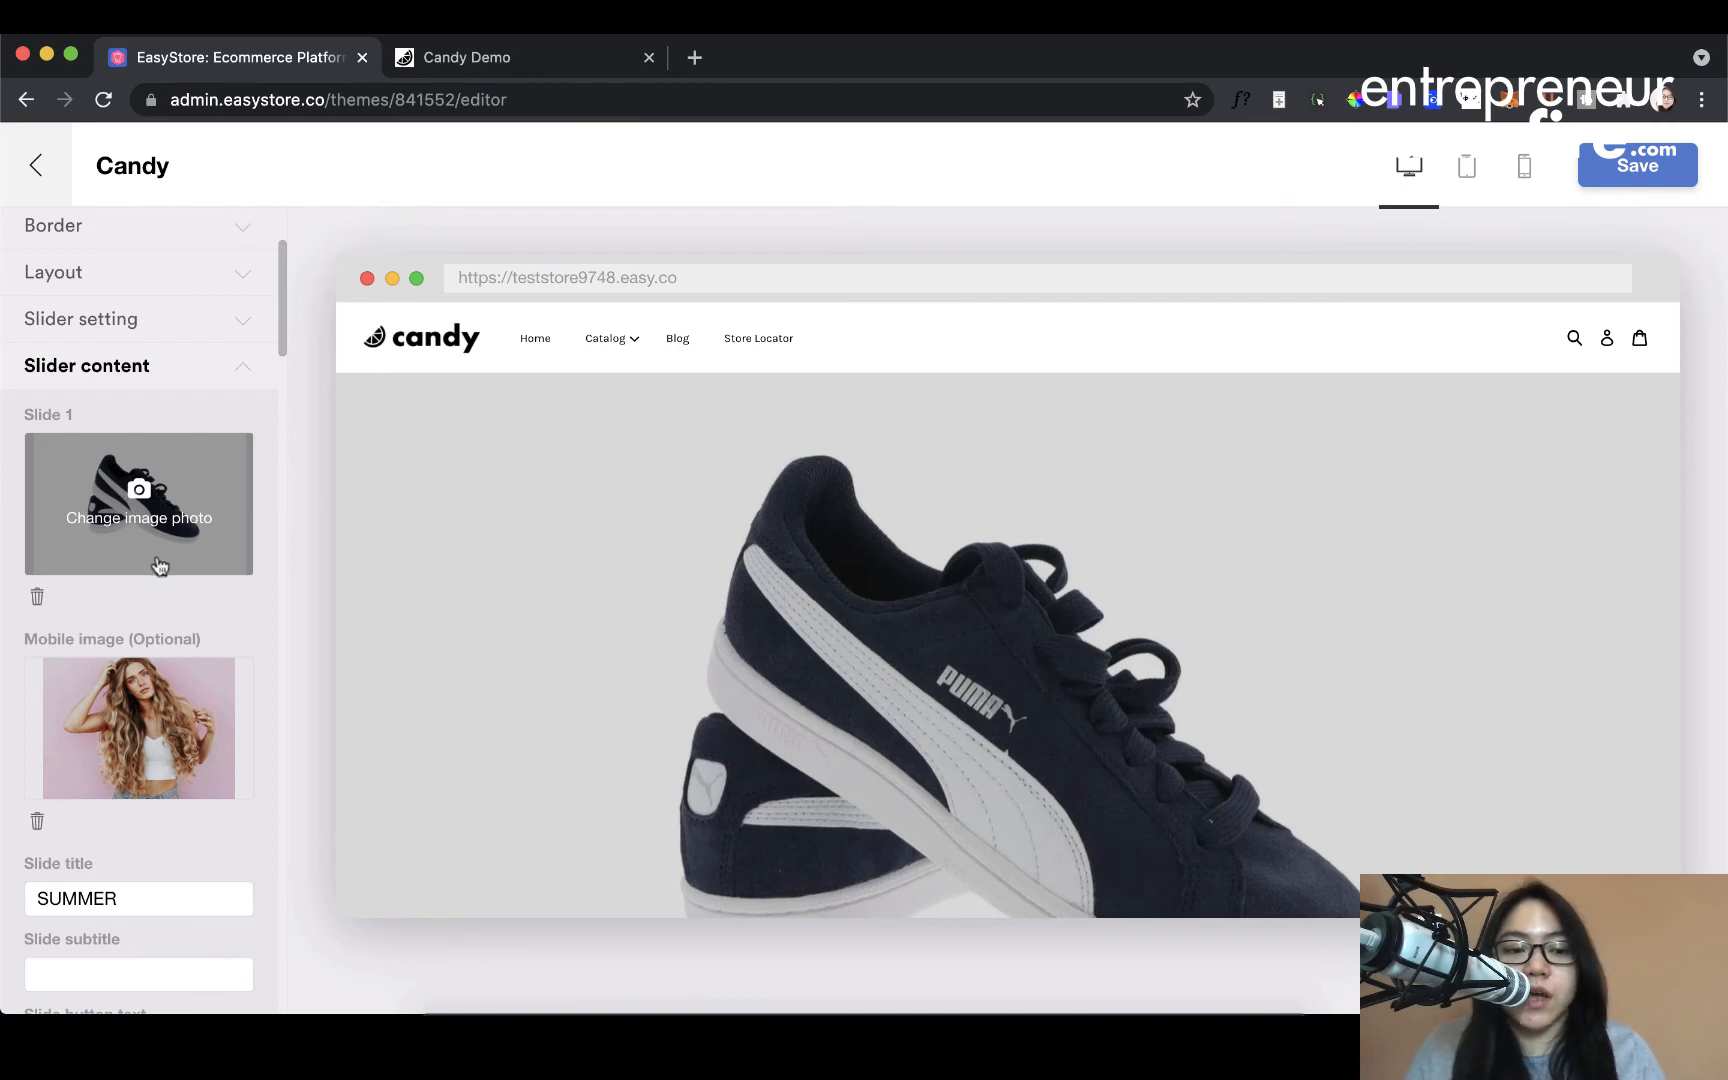
scroll(170, 592, "down", 1)
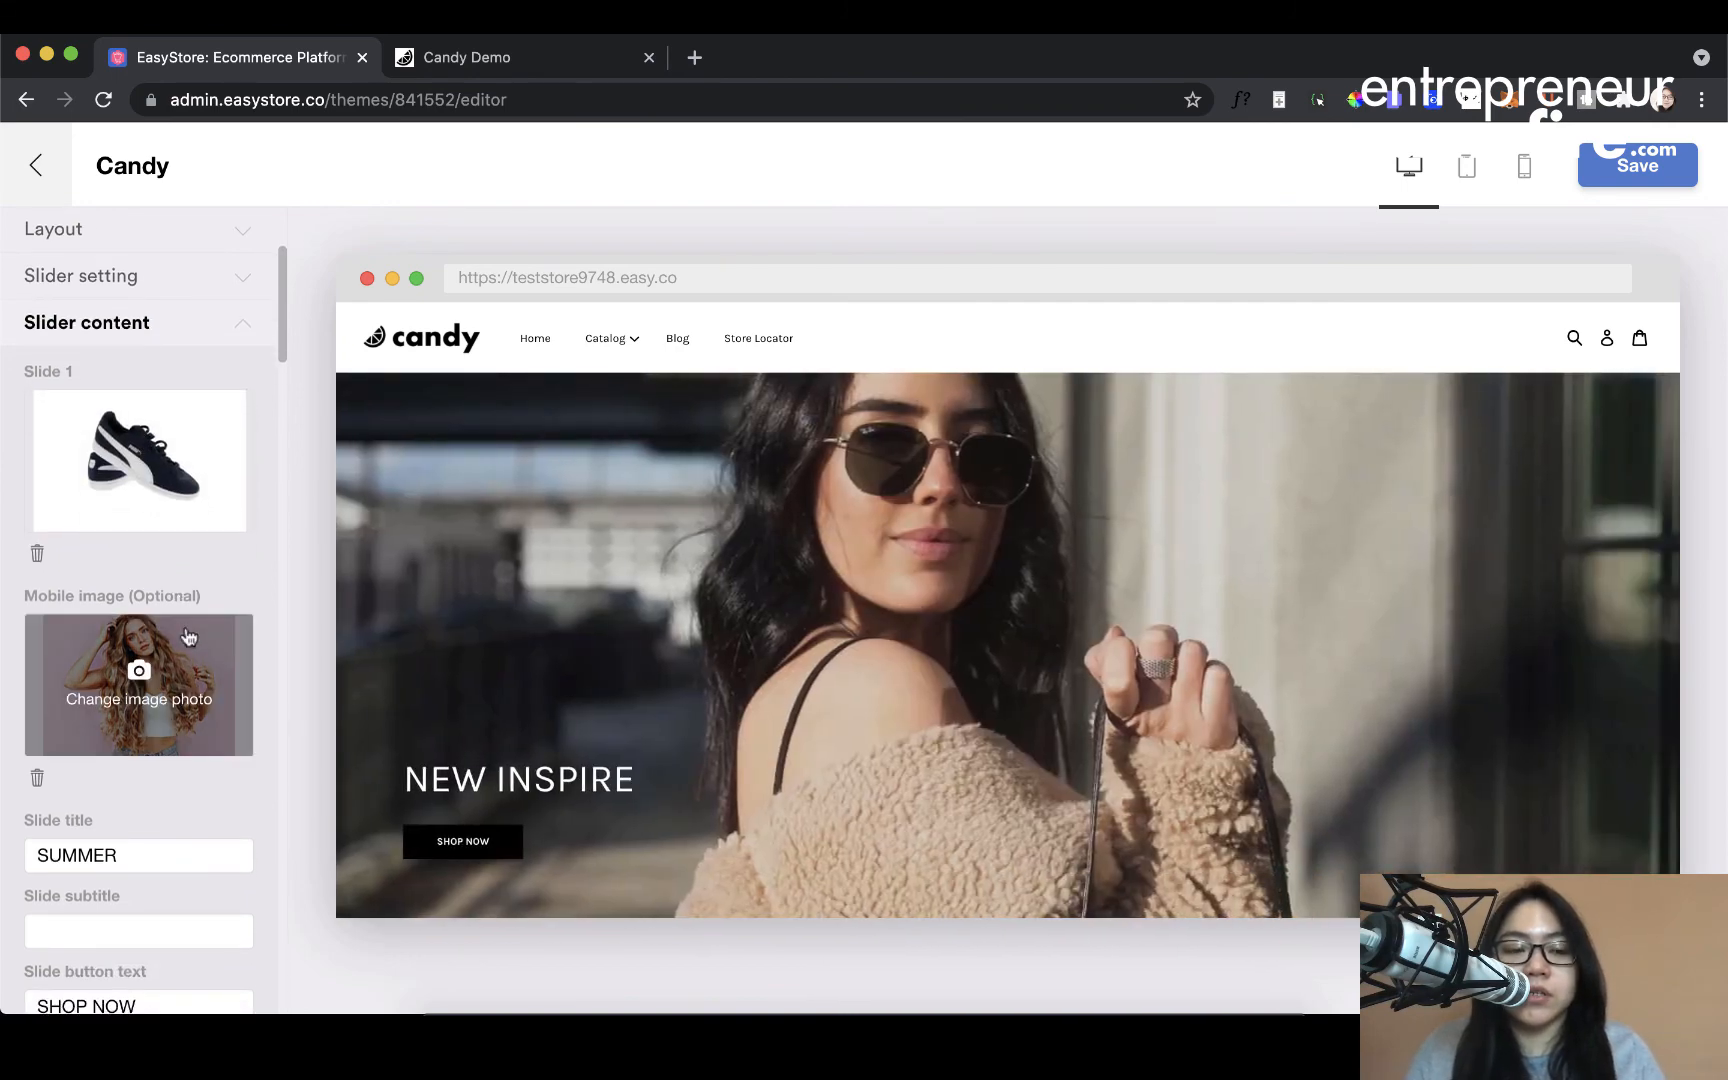
mouse_move(139, 641)
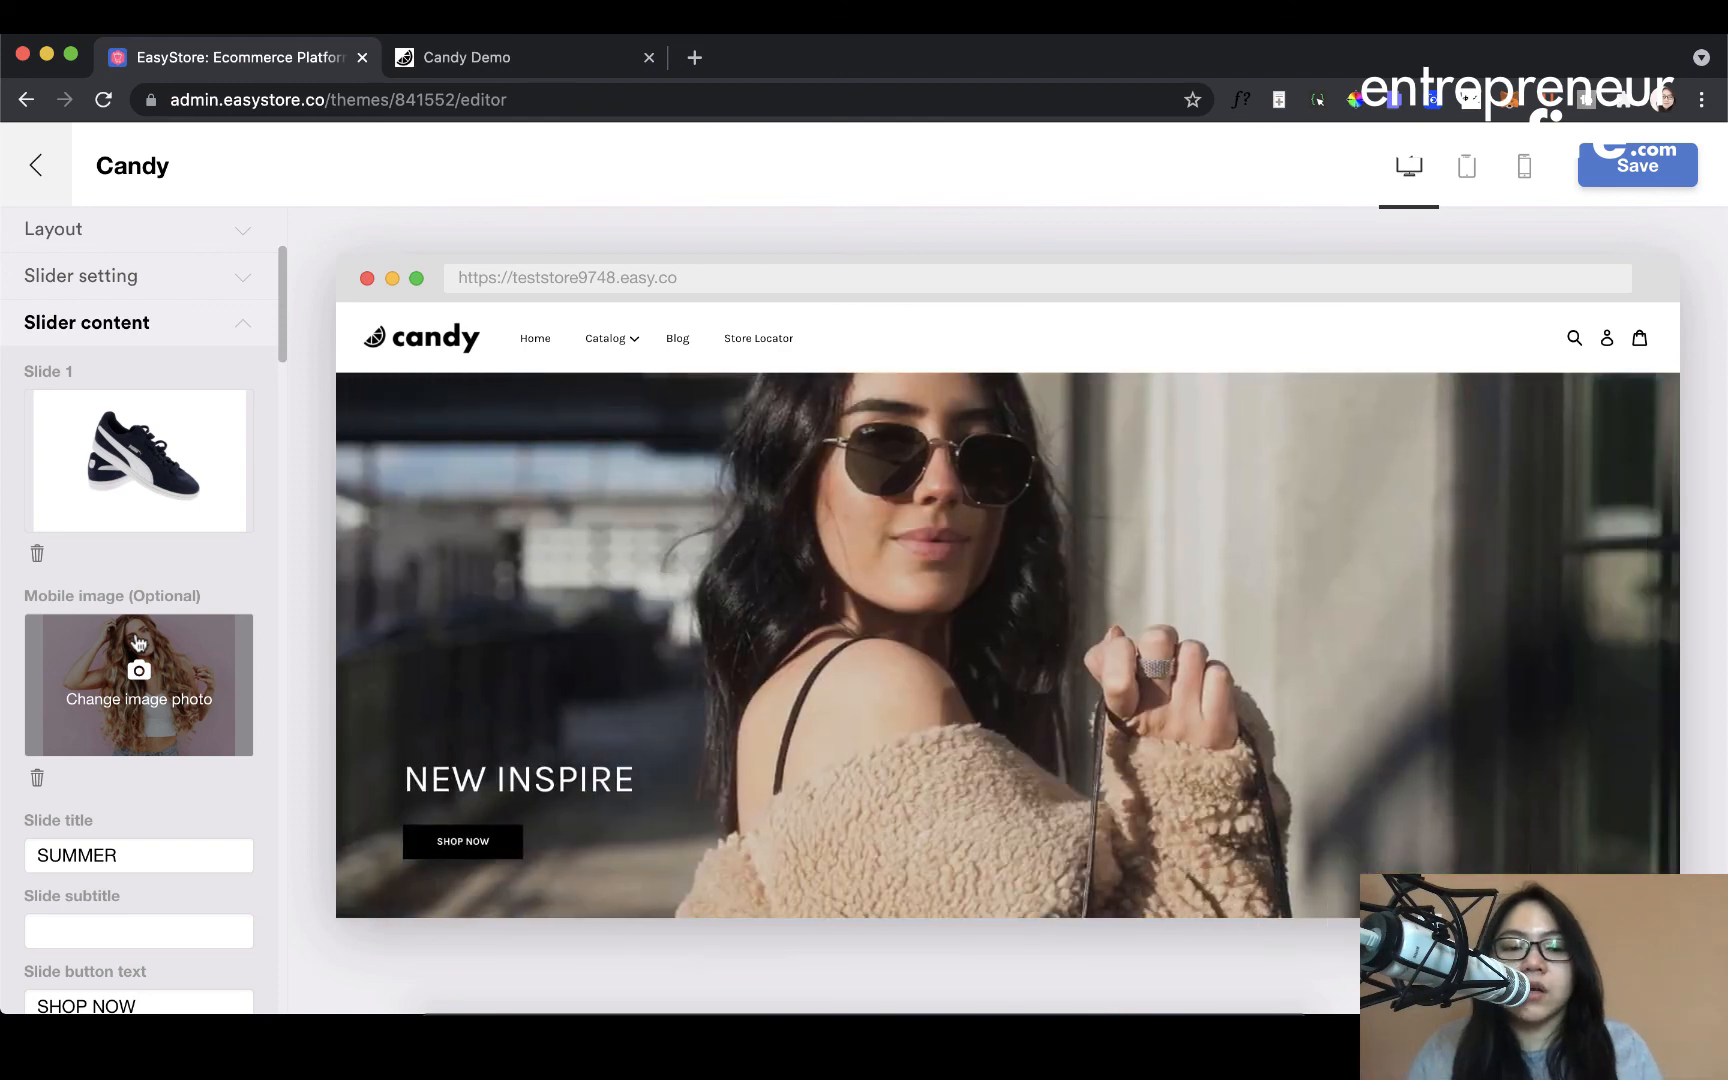
left_click(139, 641)
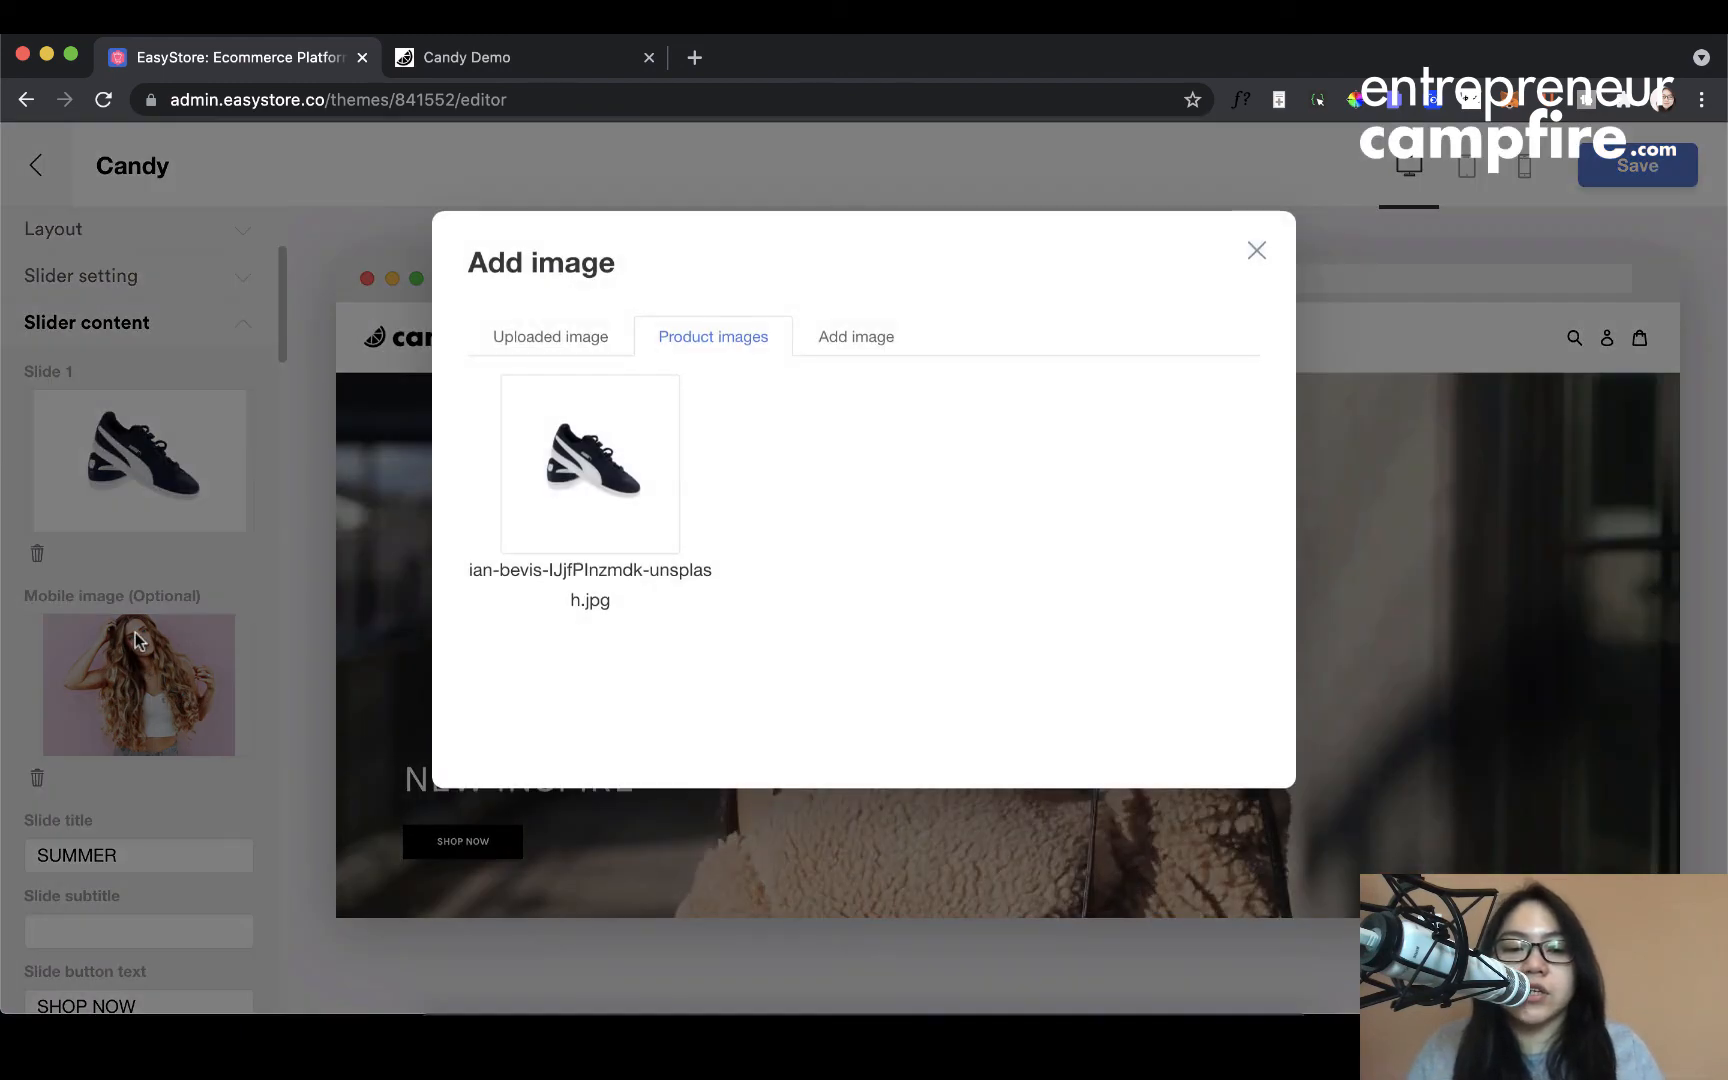
left_click(626, 497)
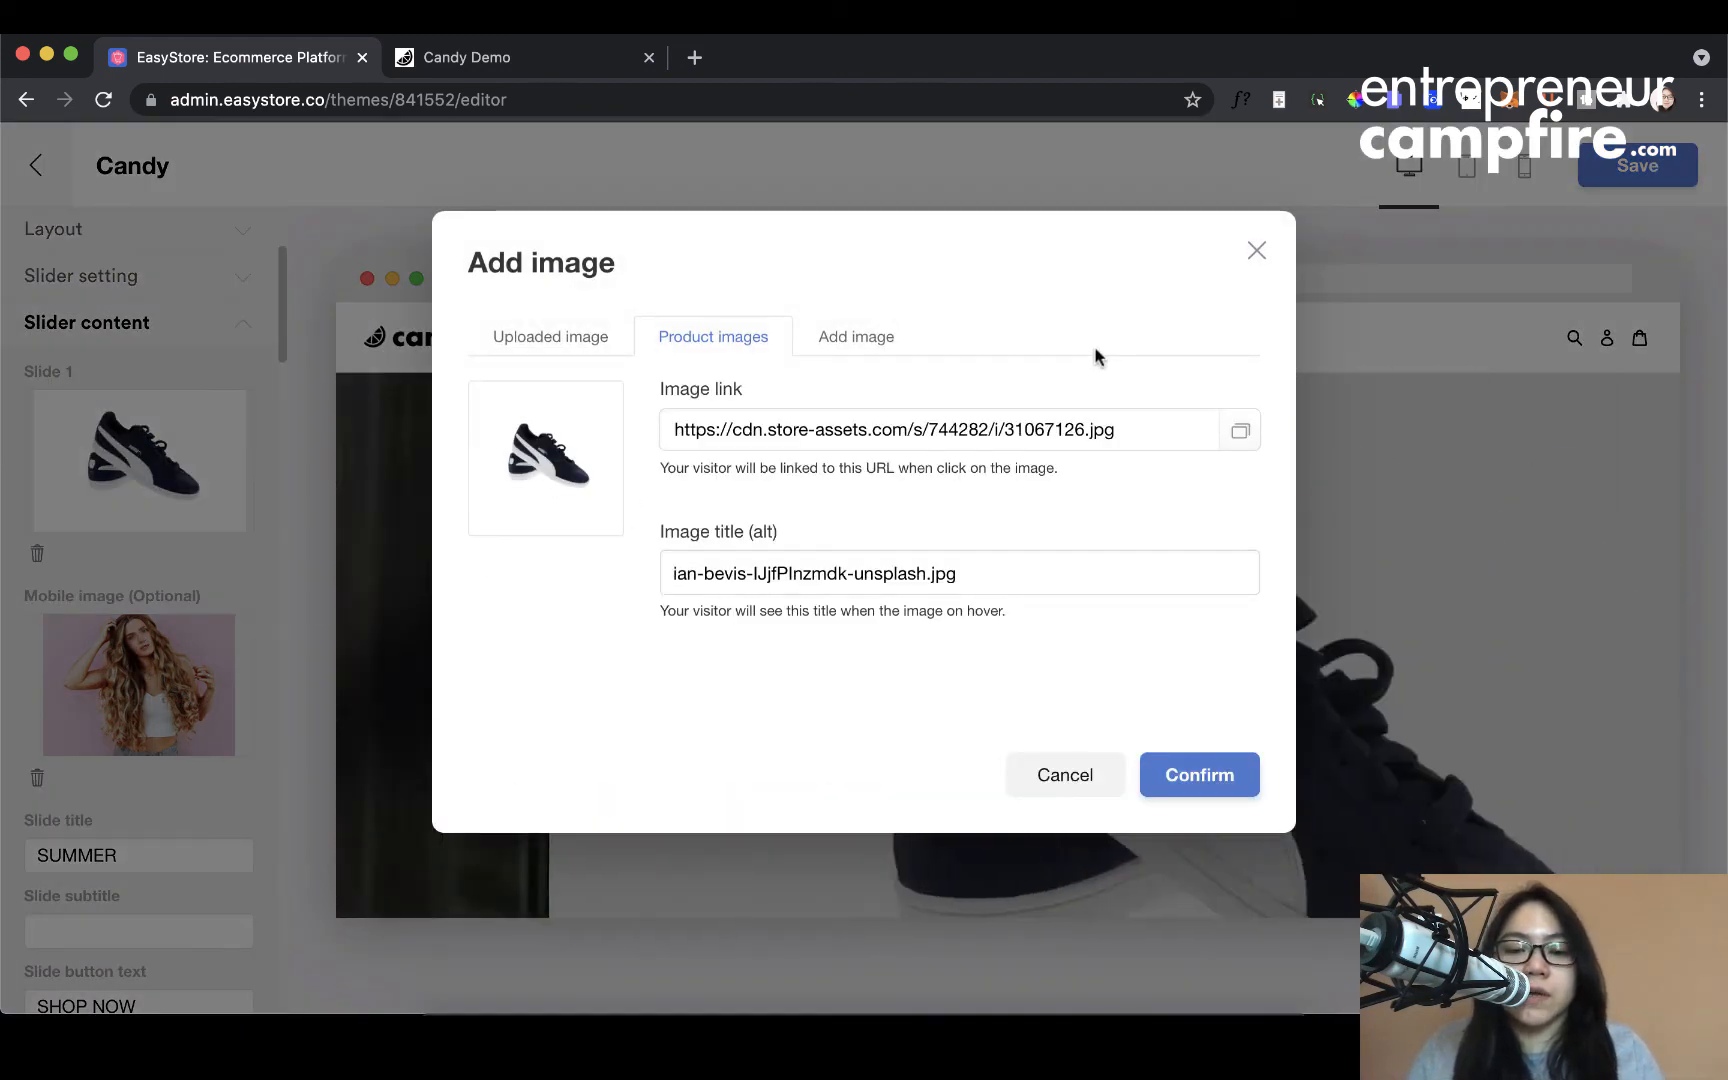
left_click(1257, 256)
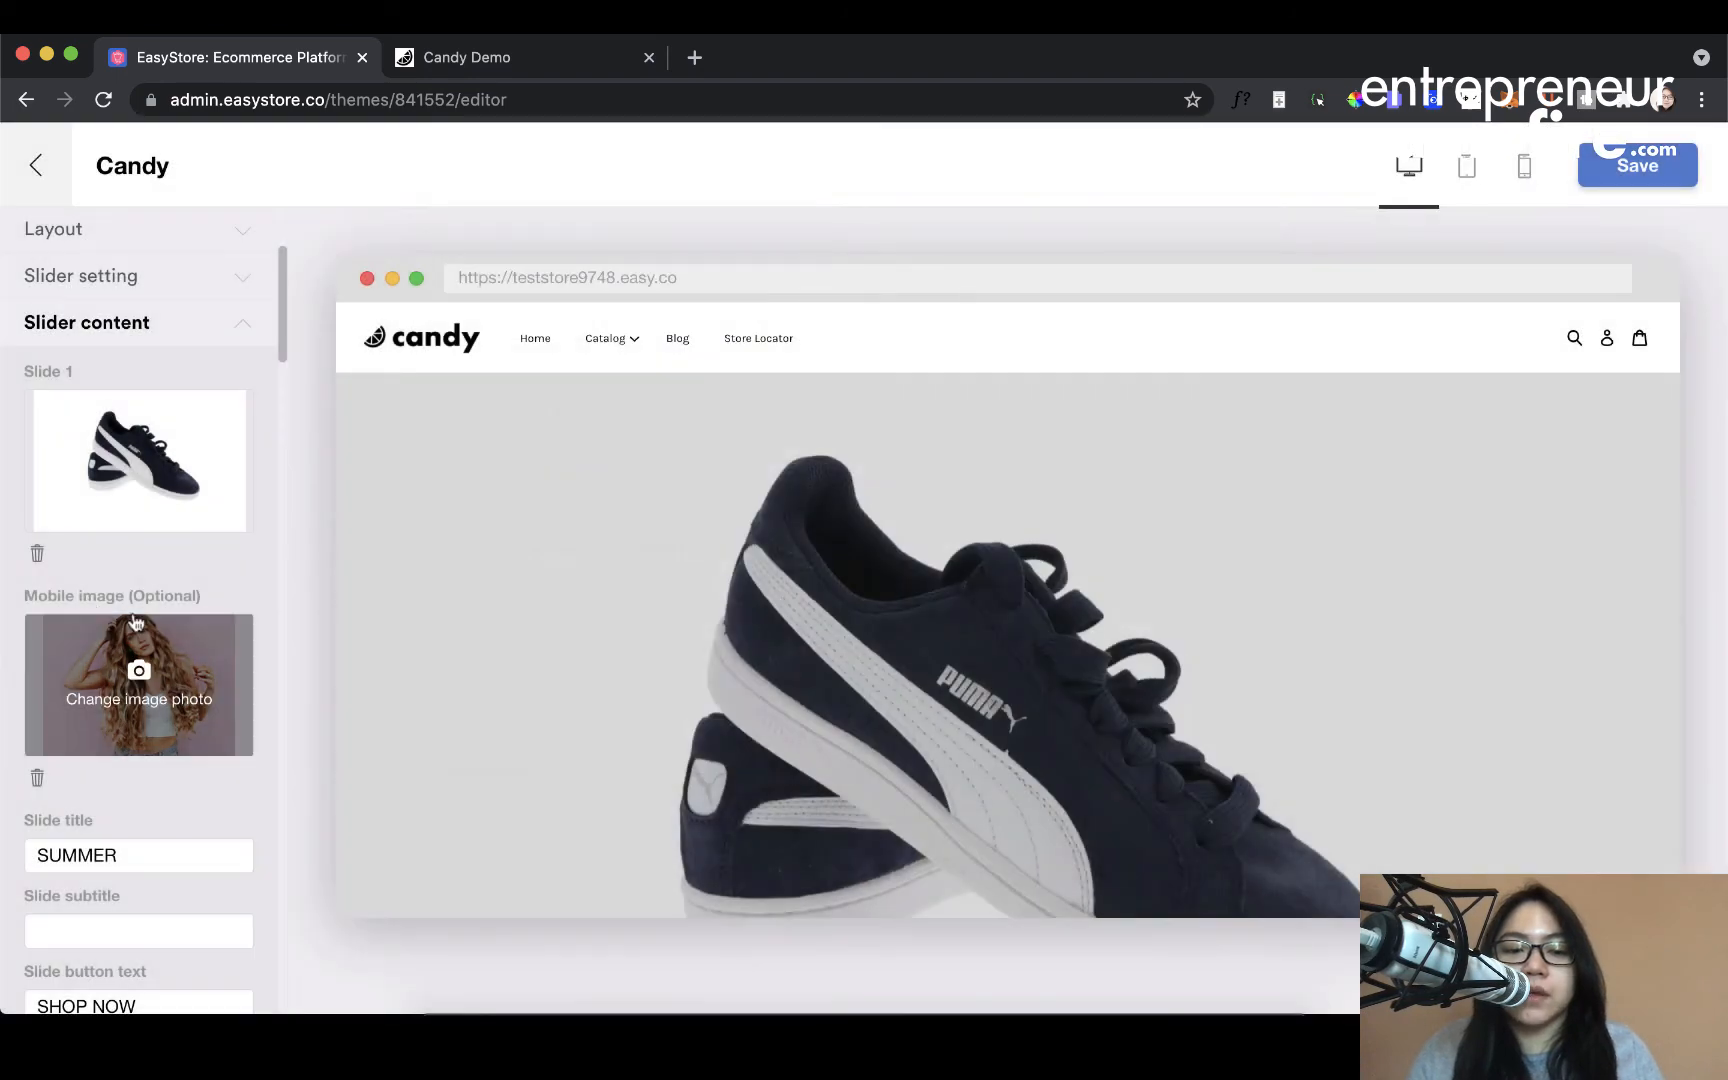
Delete slide 1's optional mobile image from the slider content.
scroll(145, 700, "down", 1)
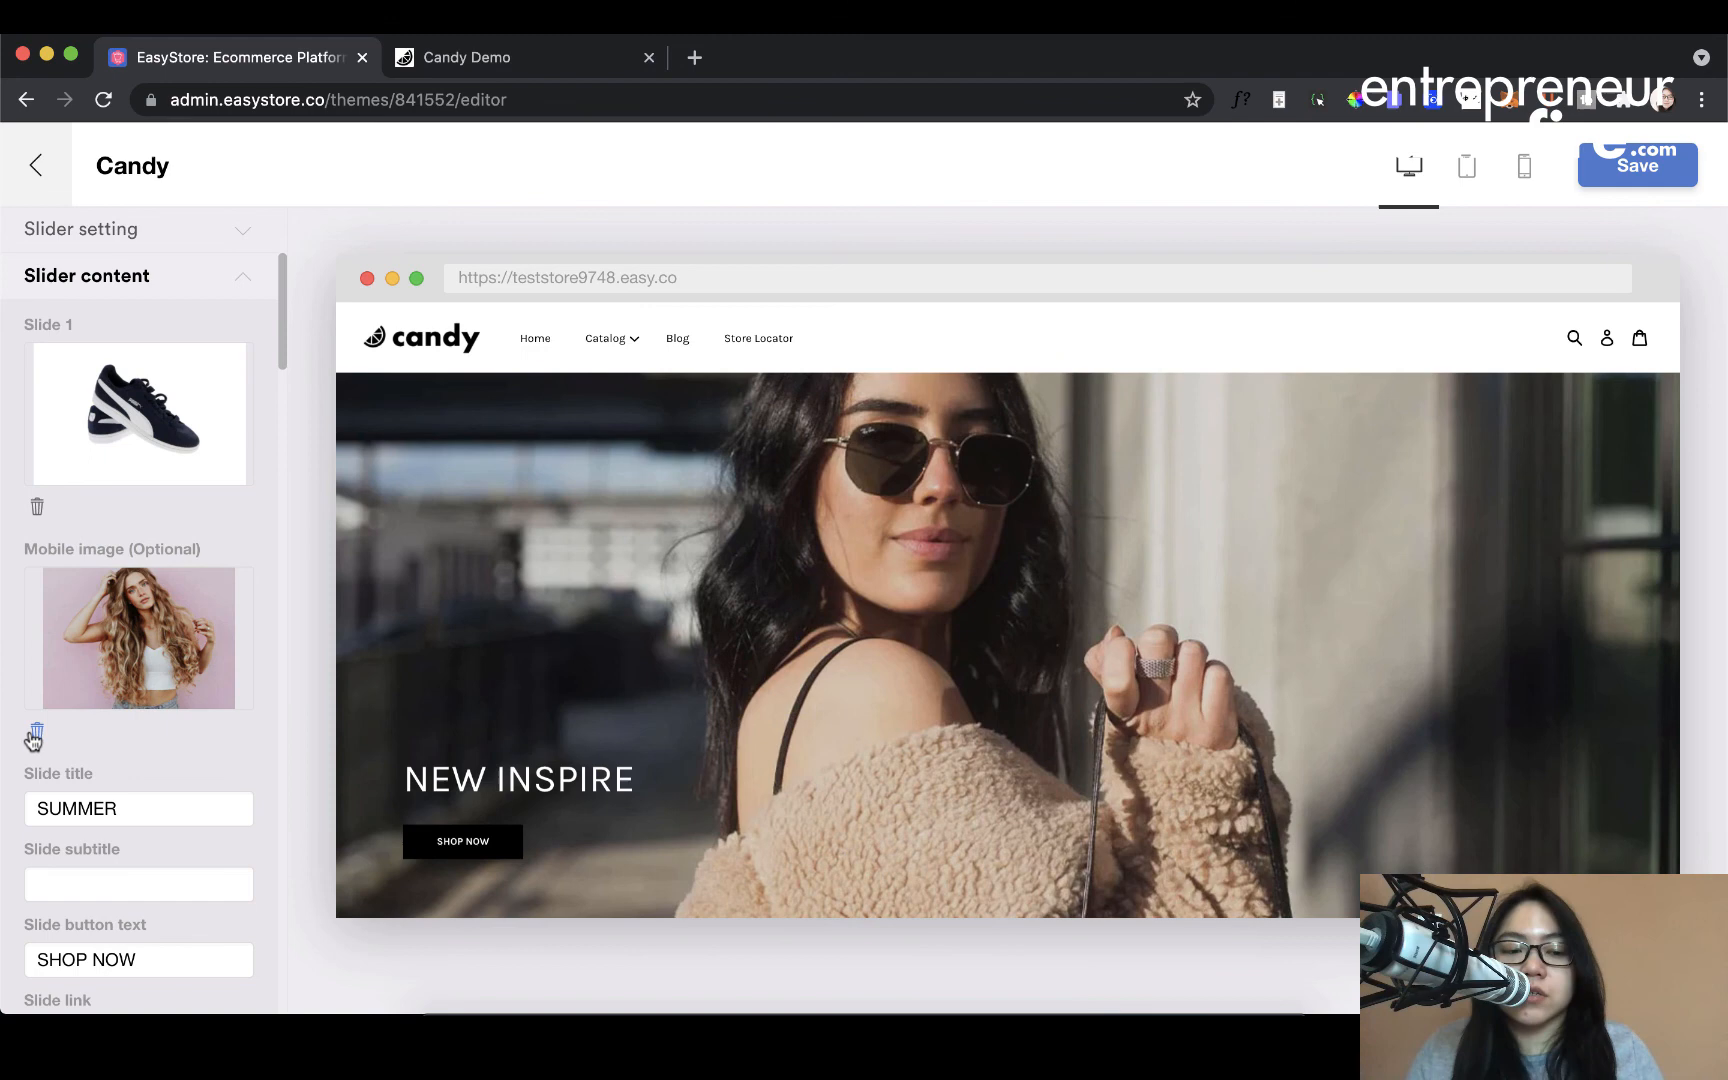
left_click(37, 731)
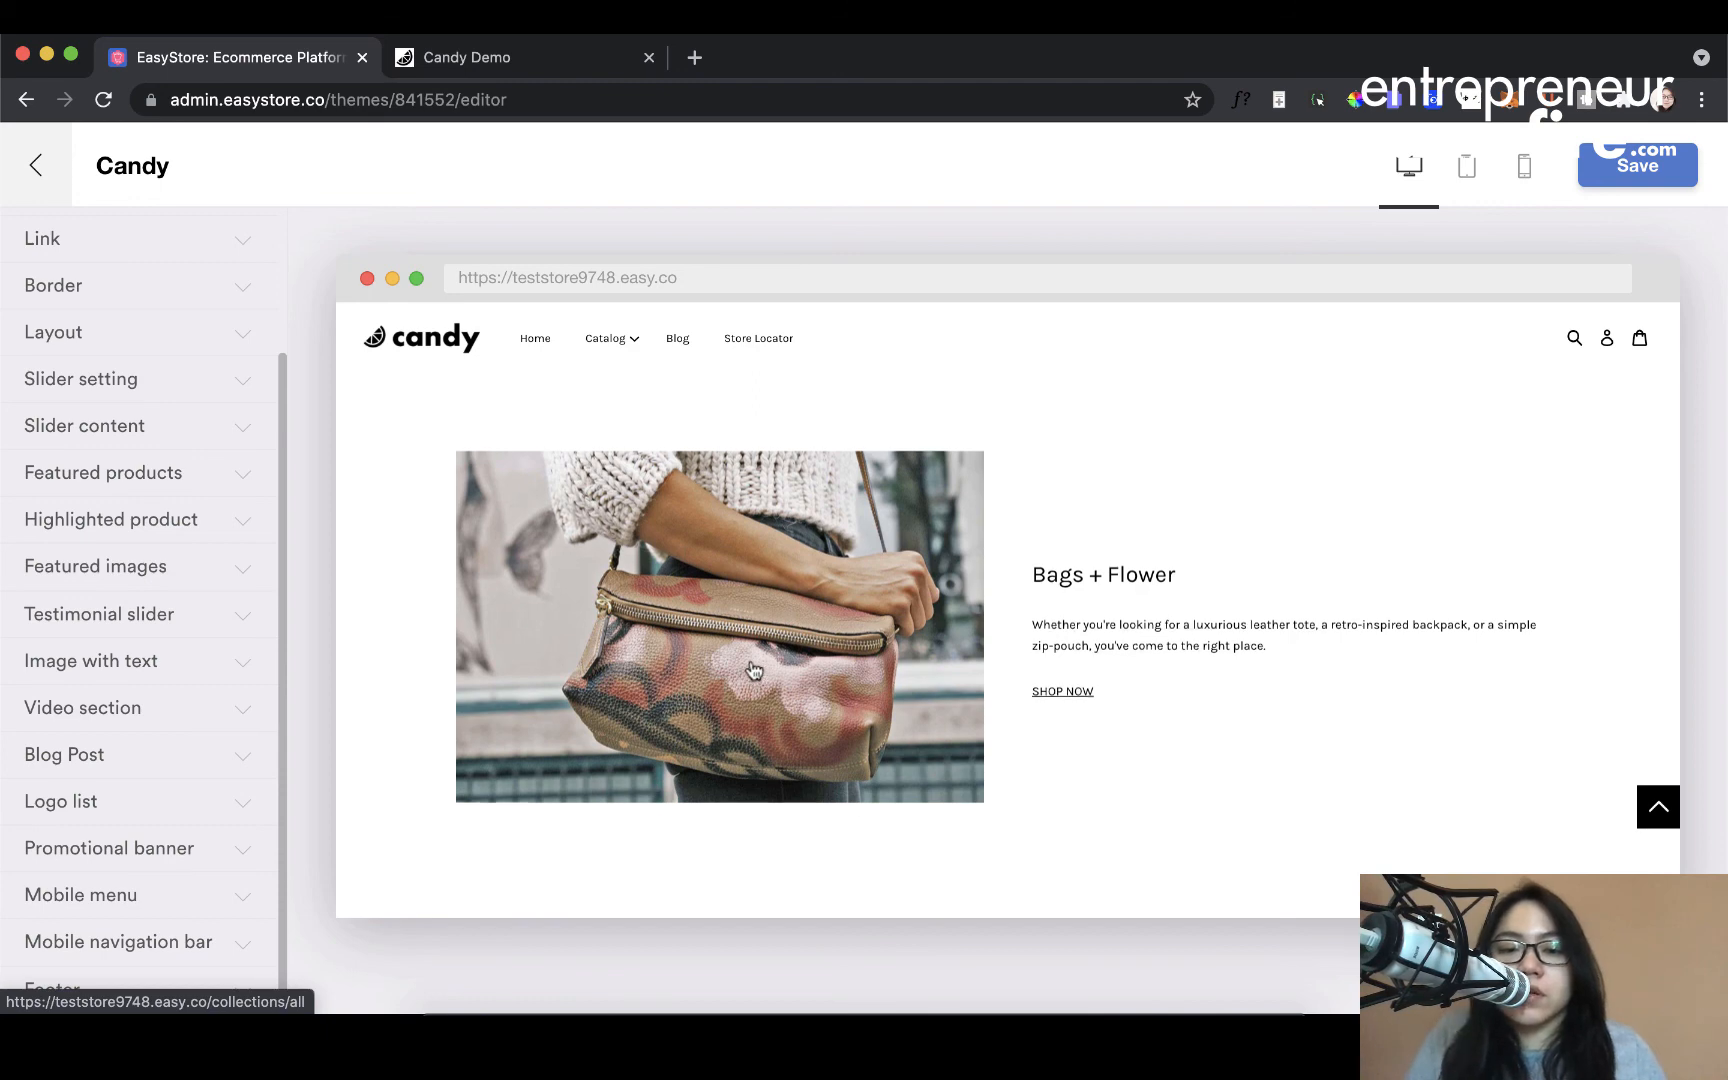
scroll(753, 670, "up", 1)
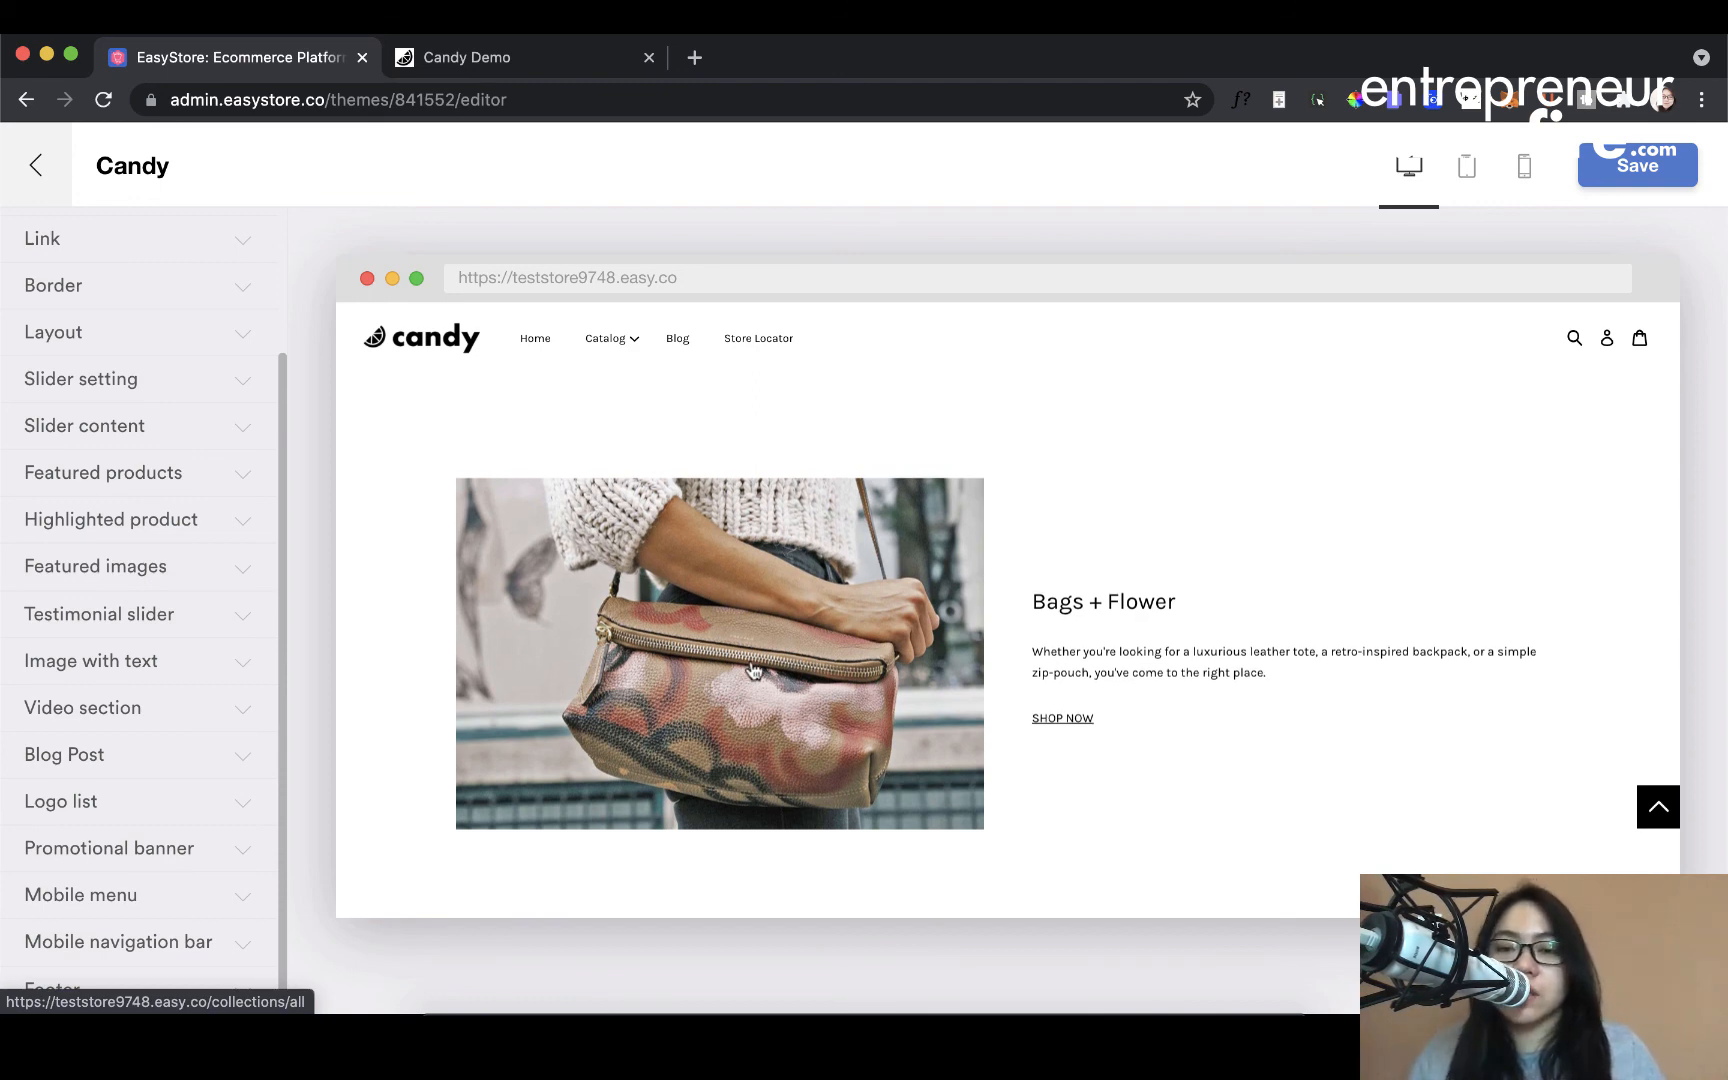